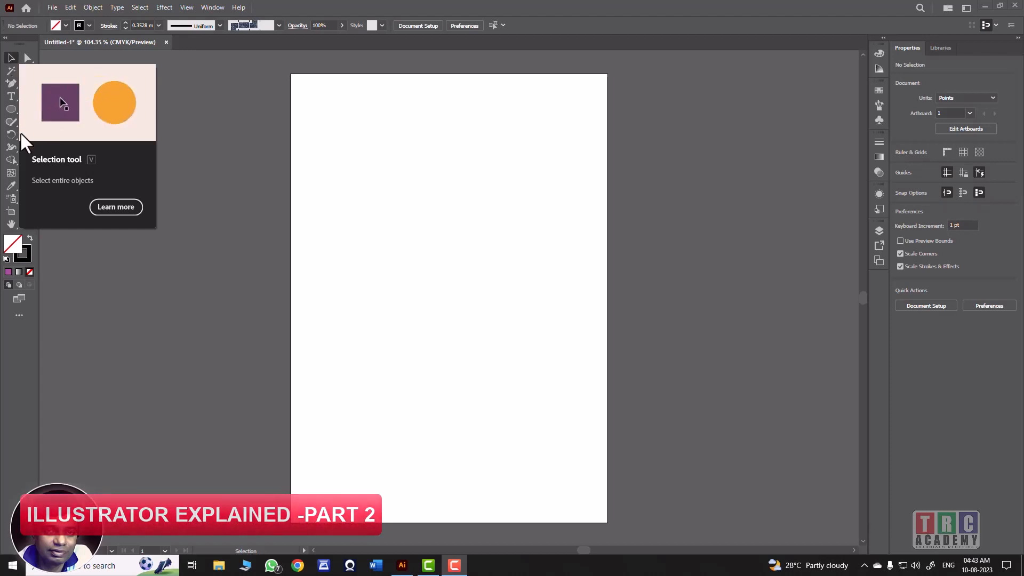
Draw two overlapping ellipses on the artboard's upper half, about 103 by 94 pt and about 119 by 125 pt
left_click(10, 108)
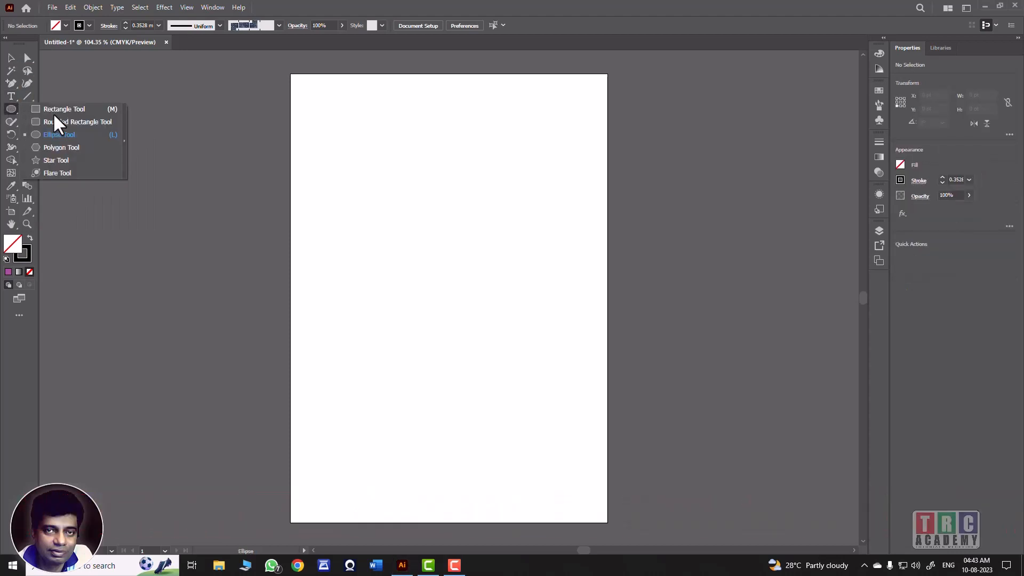
left_click(53, 134)
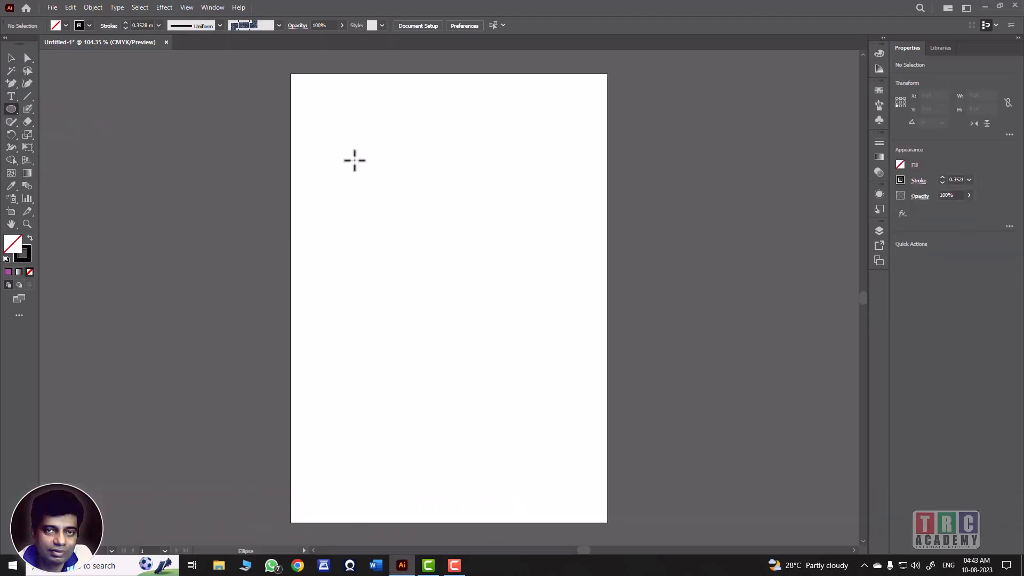
left_click_drag(355, 160, 456, 247)
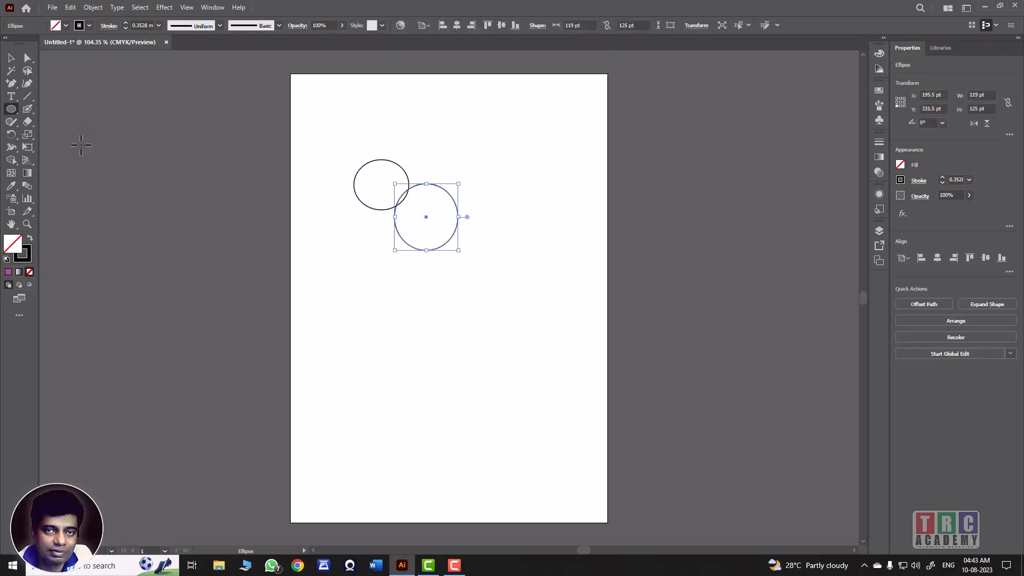
Draw a tilted hexagon overlapping the smaller circle, and a rectangle about 281 by 57 pt across the hexagon and larger circle
left_click_drag(12, 117, 43, 146)
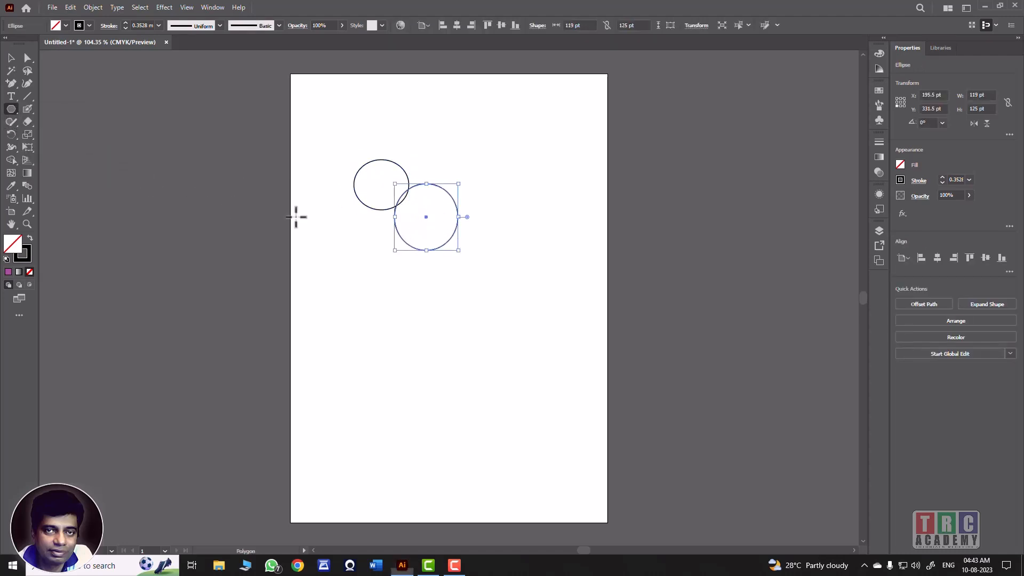
left_click_drag(335, 203, 354, 194)
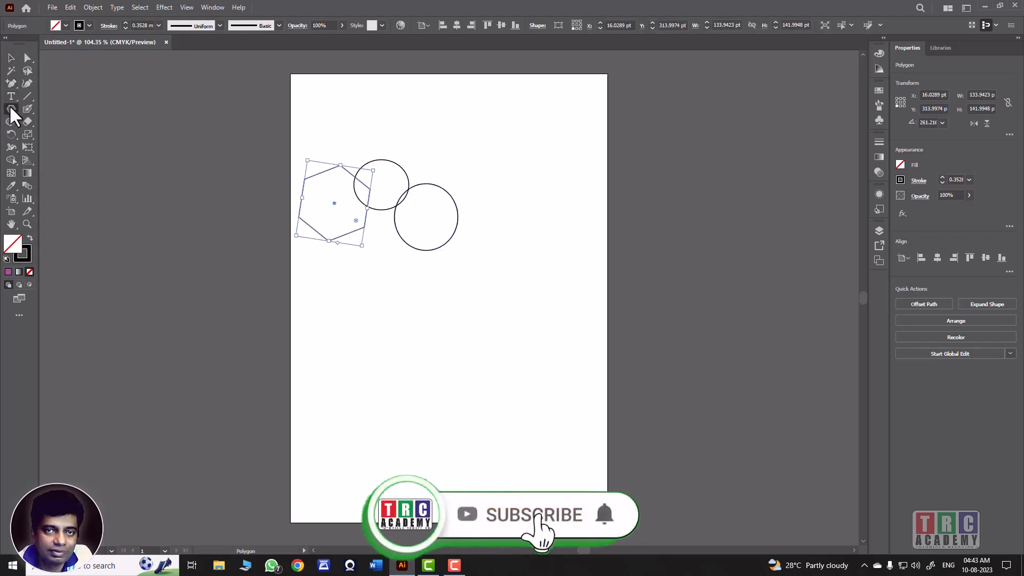
left_click_drag(11, 109, 48, 109)
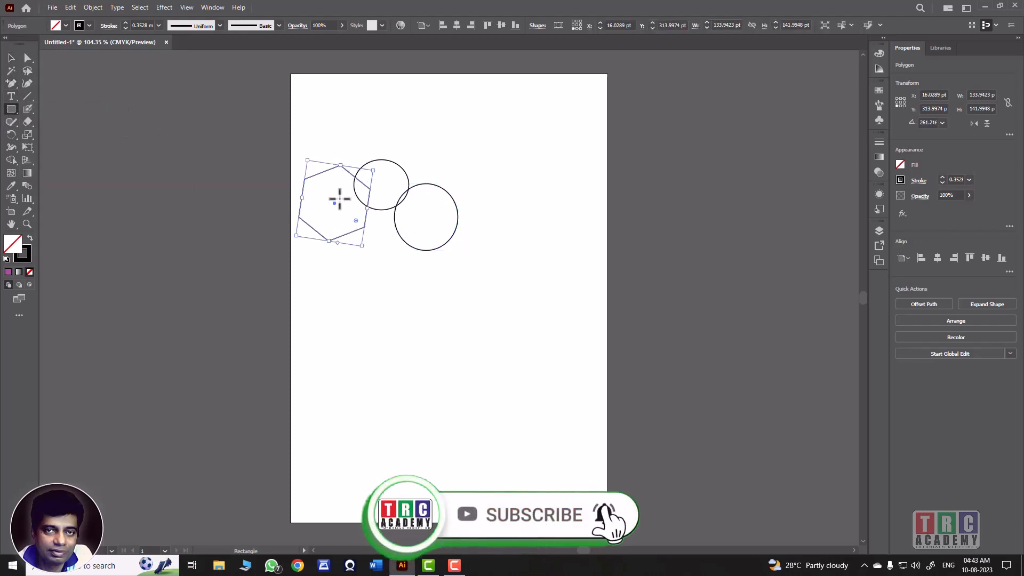
left_click_drag(345, 204, 496, 234)
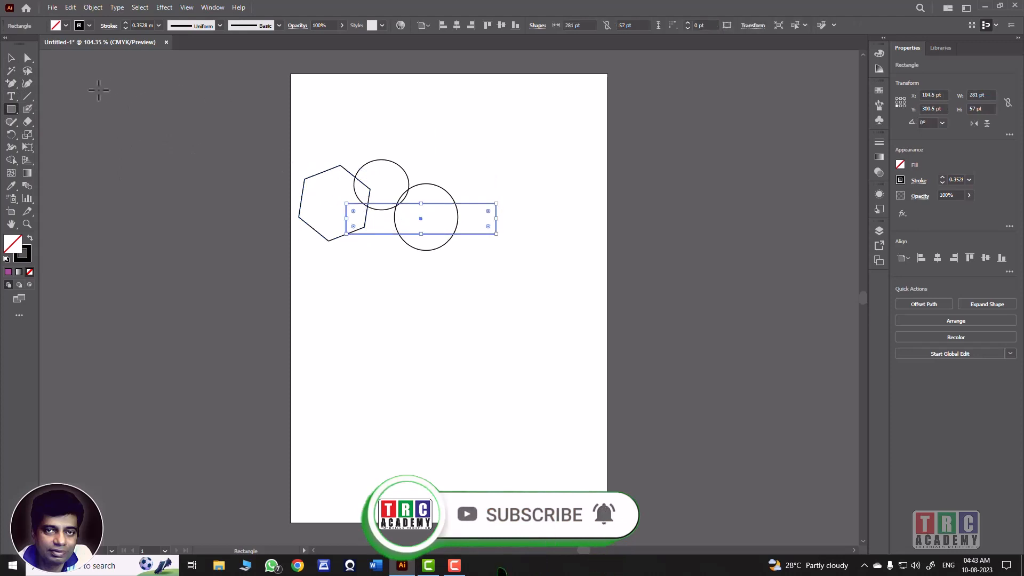
Fill the hexagon with magenta FF00E7
left_click(11, 57)
left_click(275, 198)
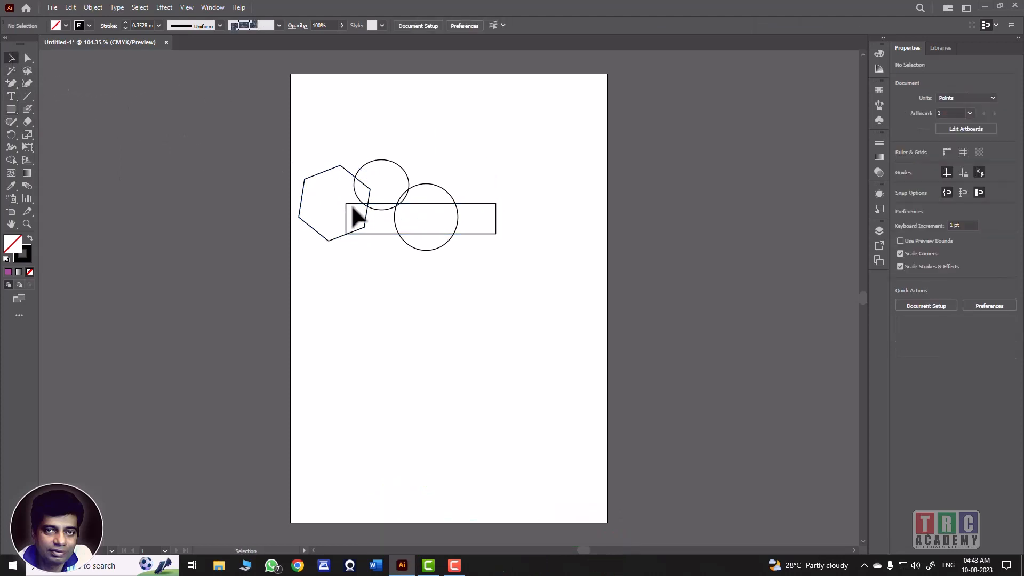
left_click(347, 174)
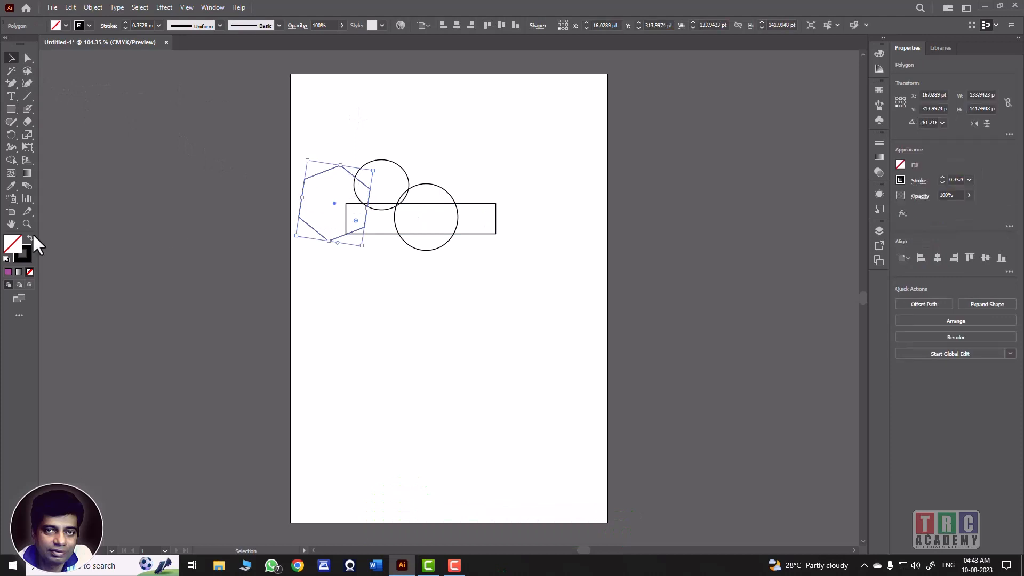
double_click(20, 249)
left_click(623, 304)
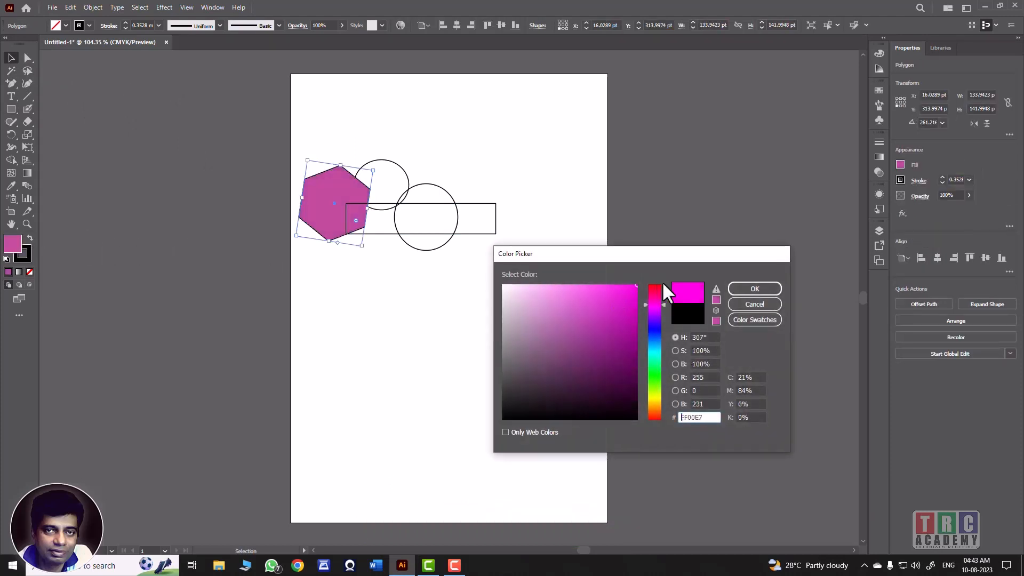
left_click(736, 288)
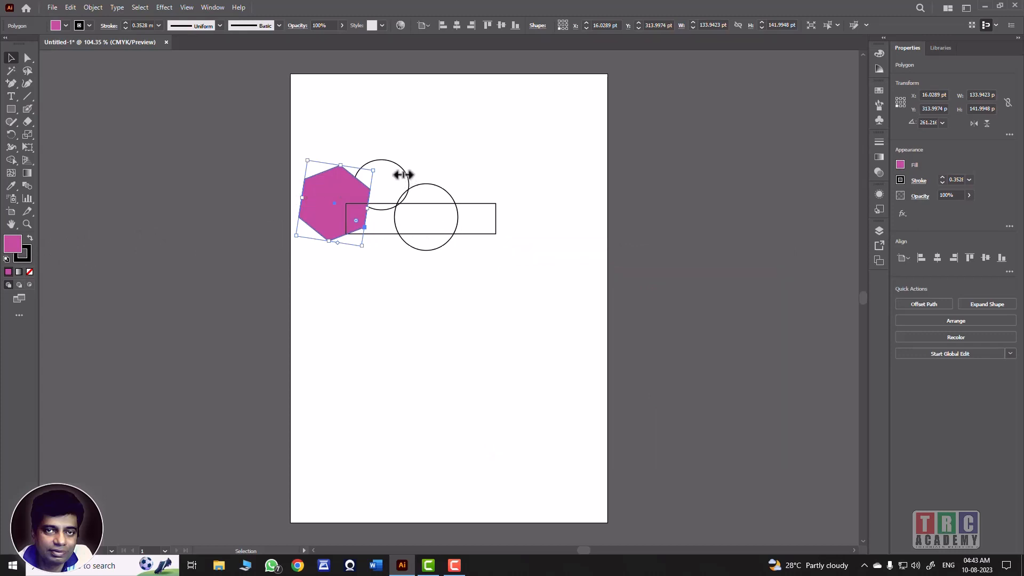
Select all four shapes together, move them about 114 pt to the right, and rotate them about 15° counterclockwise
left_click(380, 161)
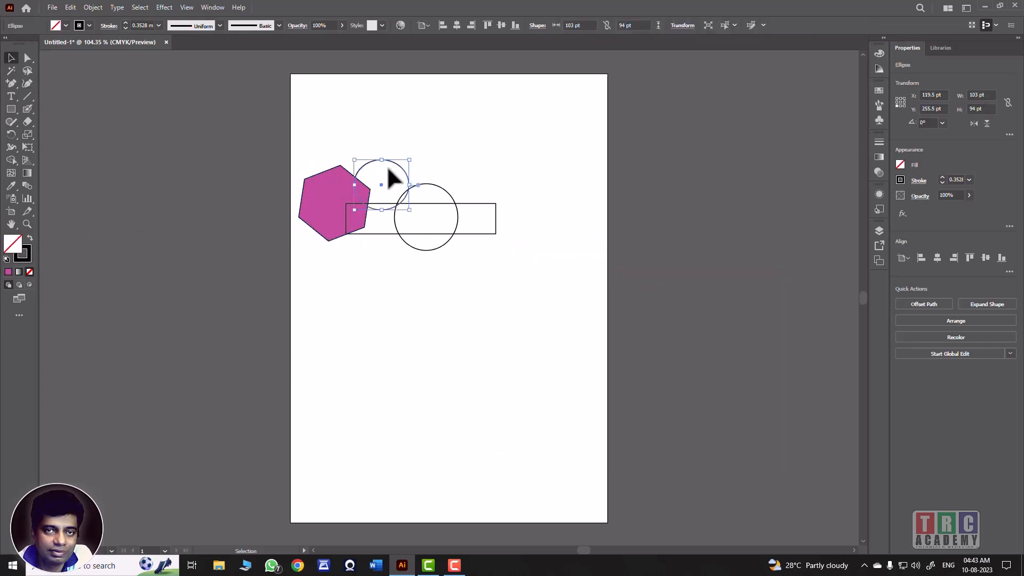
left_click(429, 185)
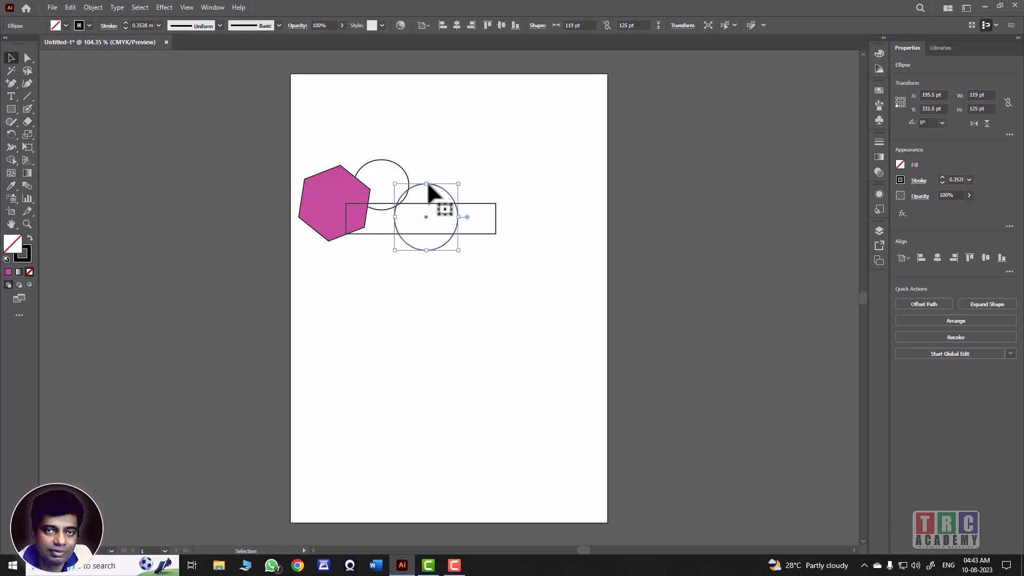
left_click(419, 167)
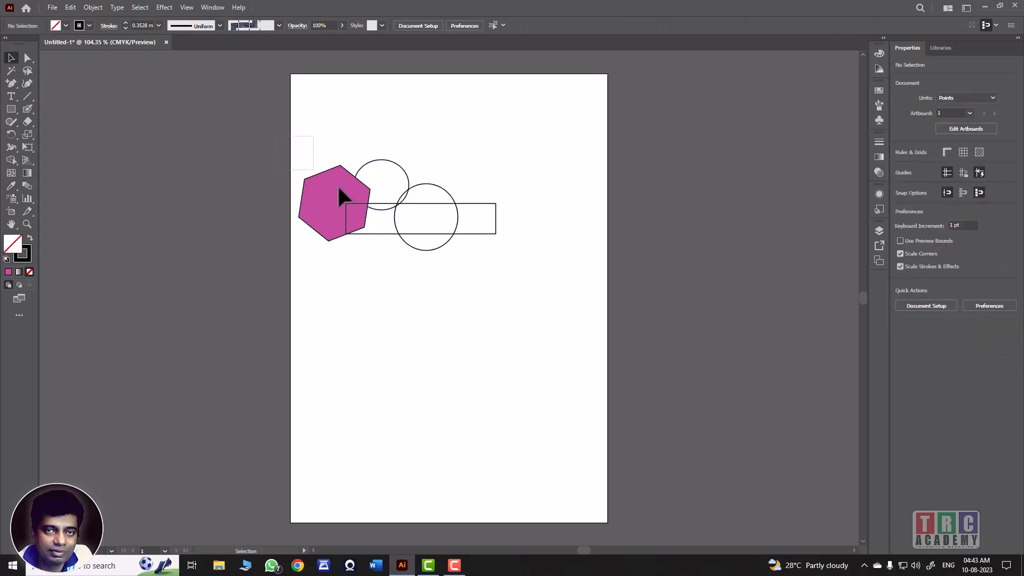
left_click_drag(340, 189, 515, 278)
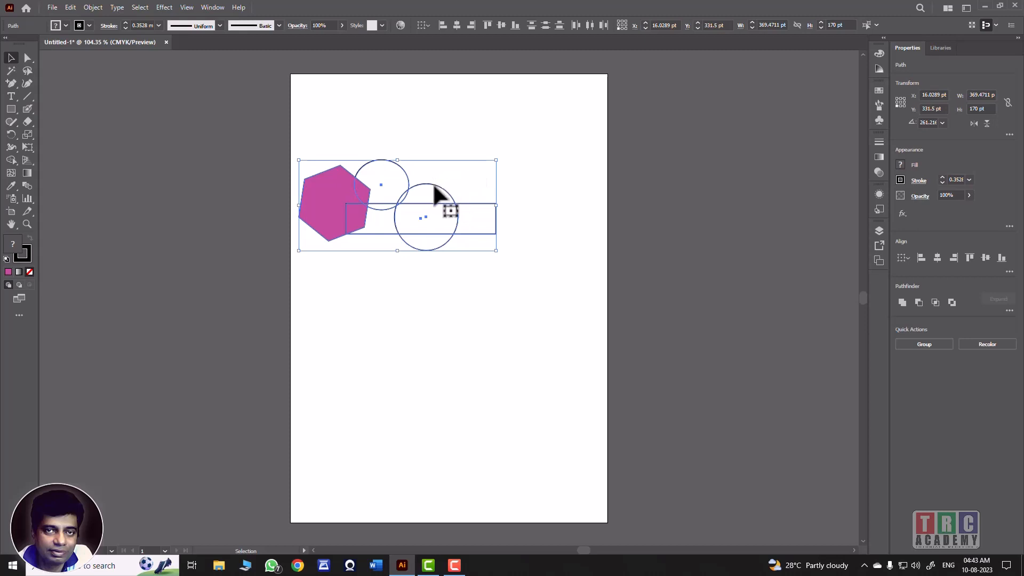
left_click_drag(435, 186, 494, 185)
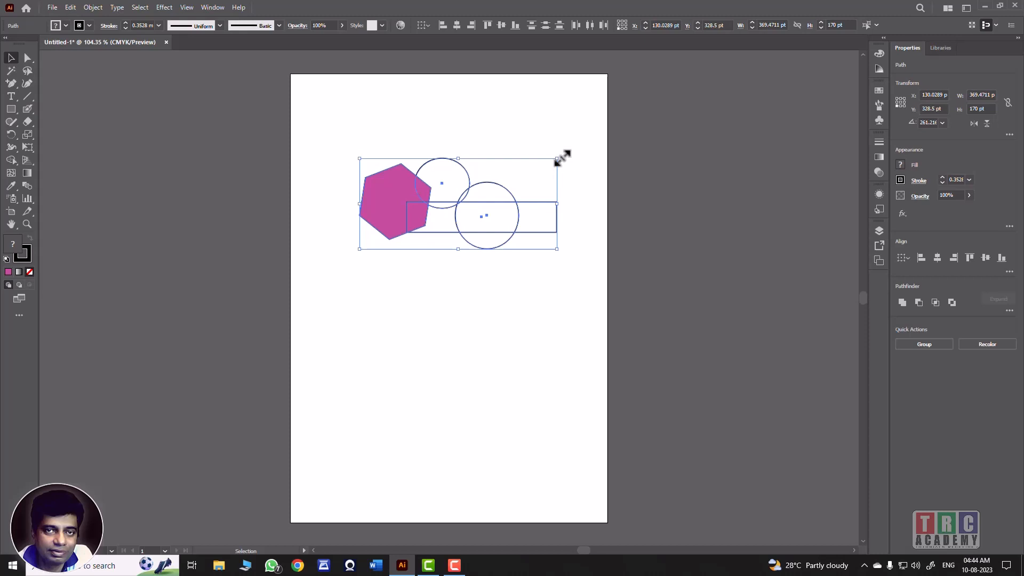
left_click_drag(560, 158, 566, 103)
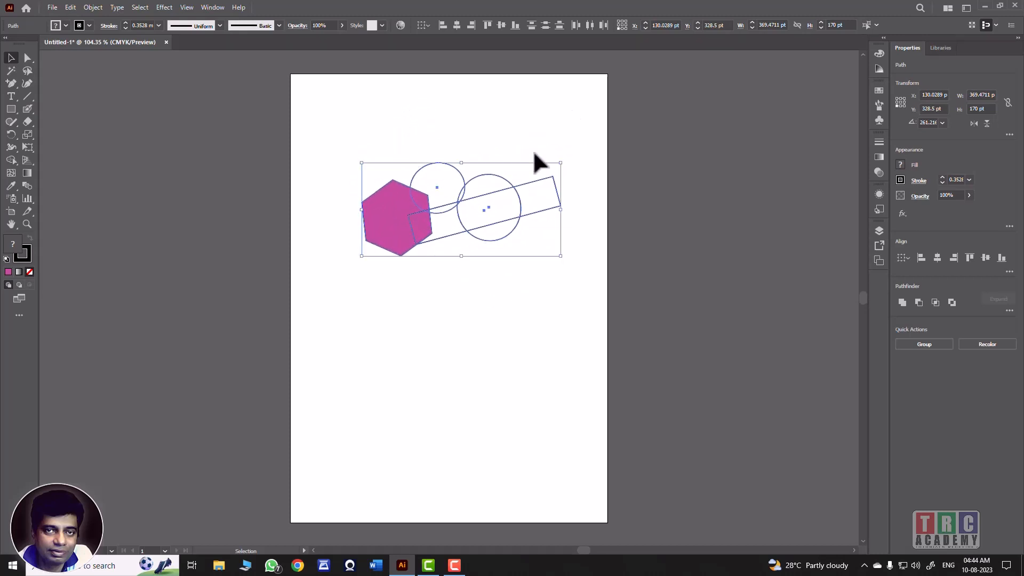
left_click(431, 163)
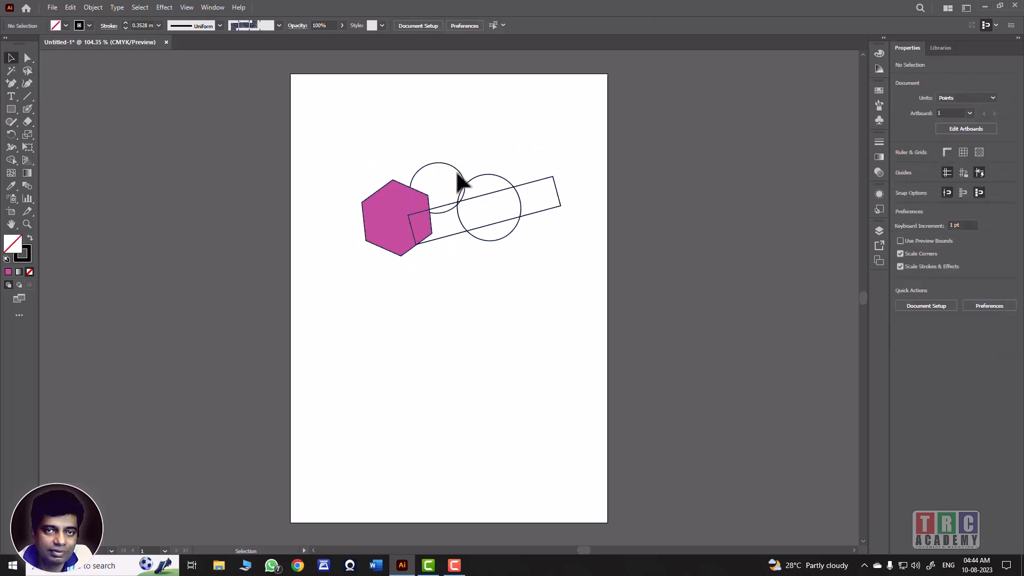
Fill the smaller circle next to the hexagon with bright green
left_click(460, 176)
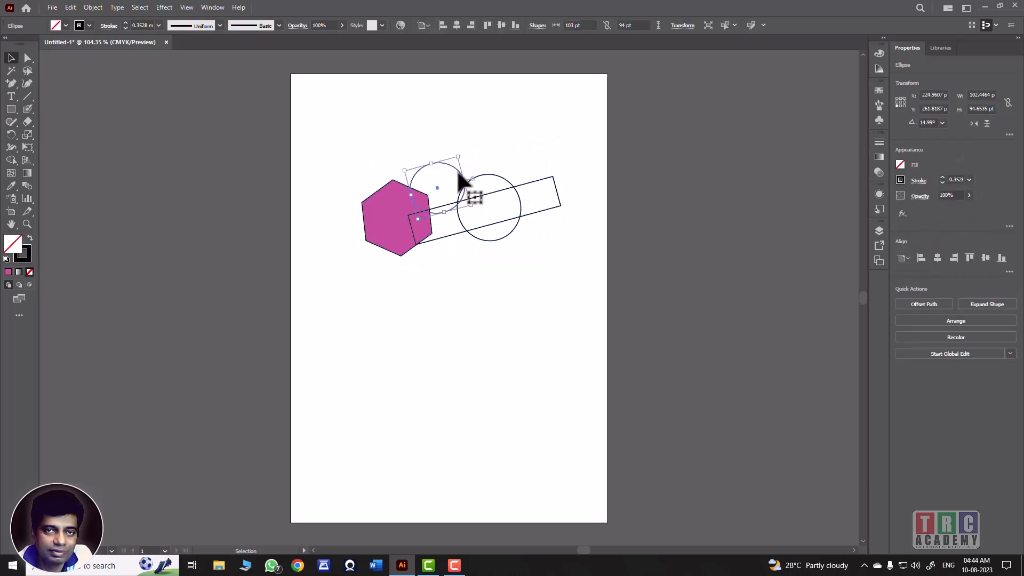
double_click(13, 247)
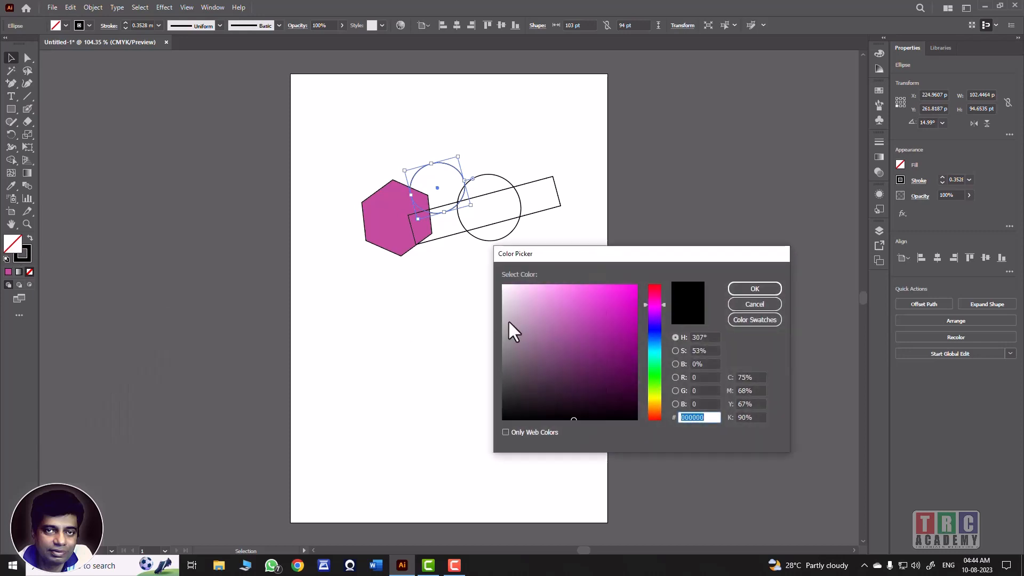
left_click(654, 368)
left_click(636, 286)
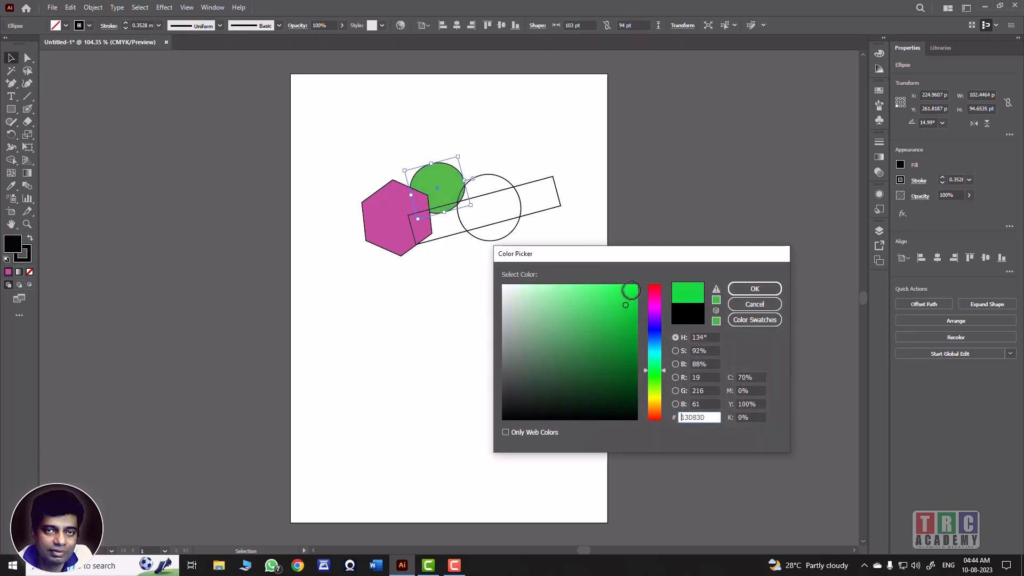
left_click(735, 289)
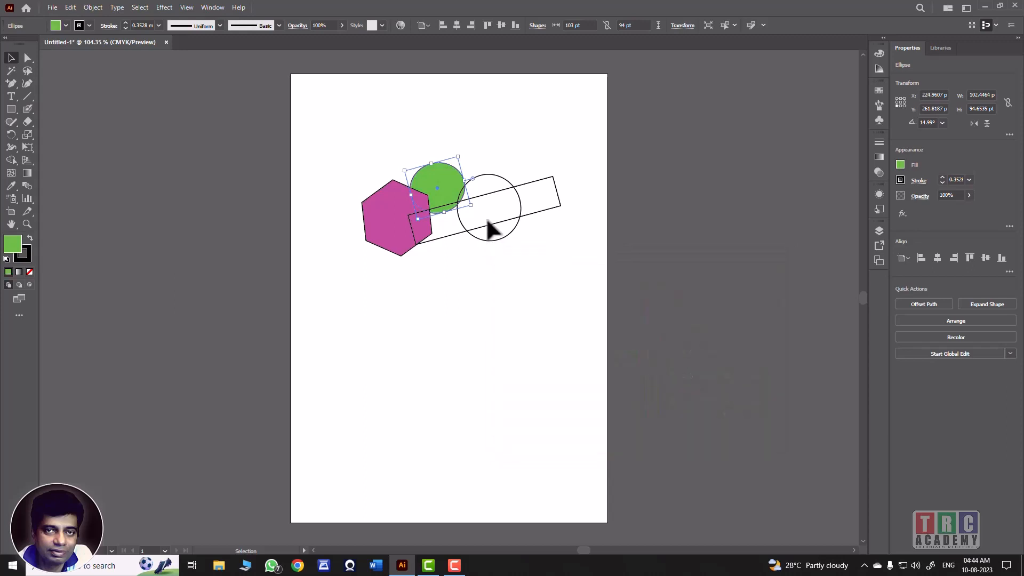
Fill the rotated rectangle with blue 0921CE
left_click(533, 212)
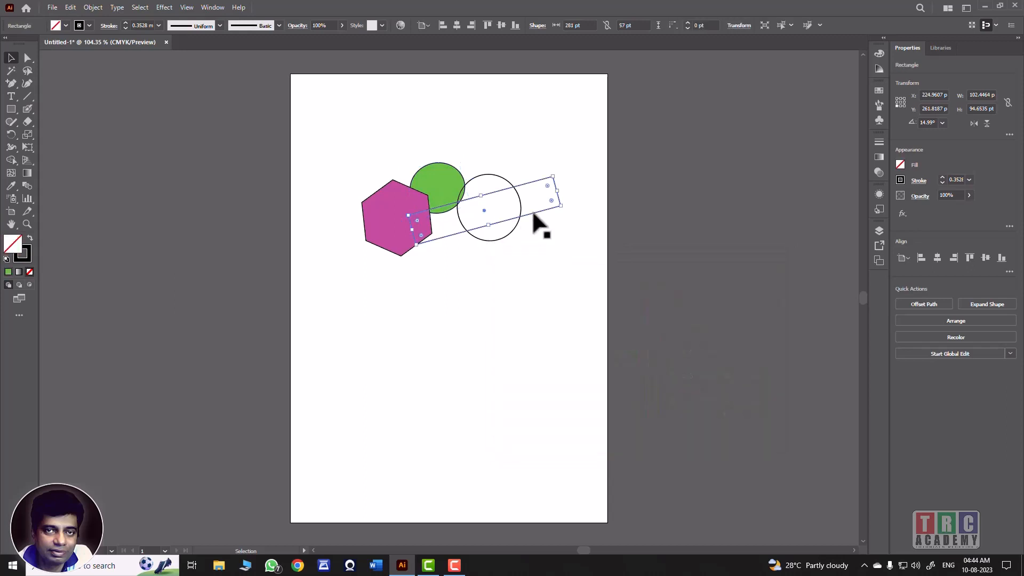
double_click(18, 250)
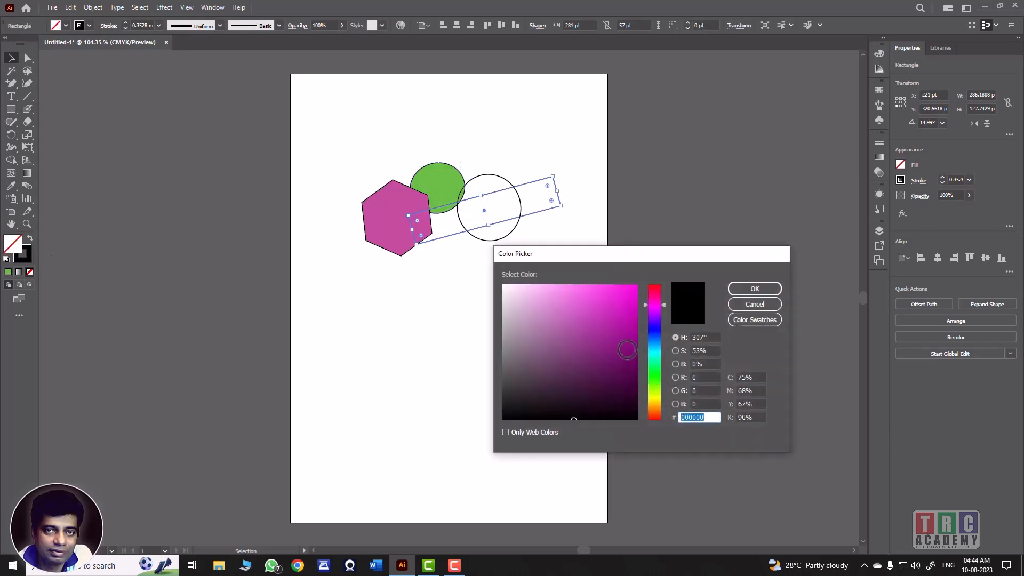
left_click(654, 332)
left_click(632, 309)
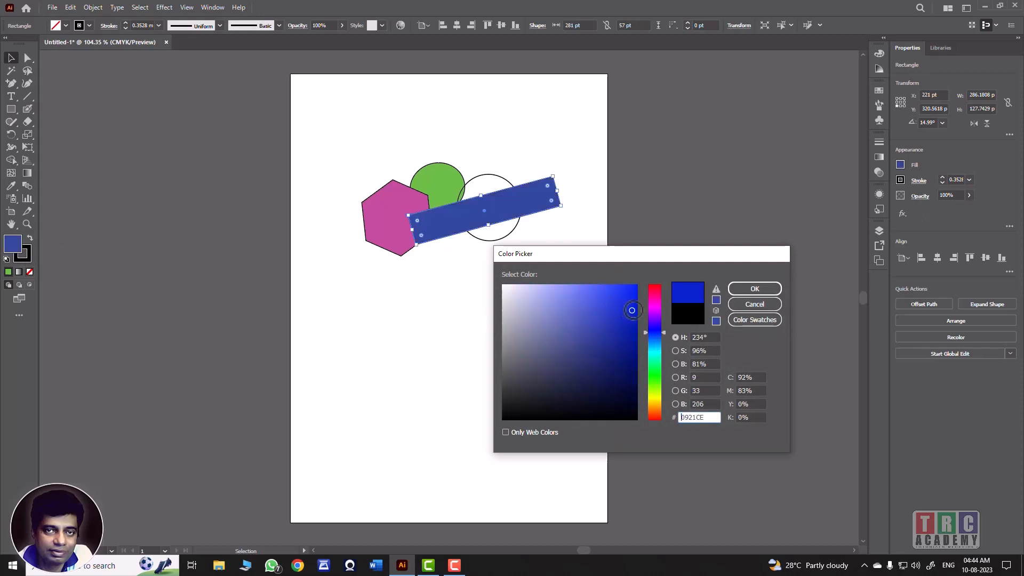
left_click(754, 288)
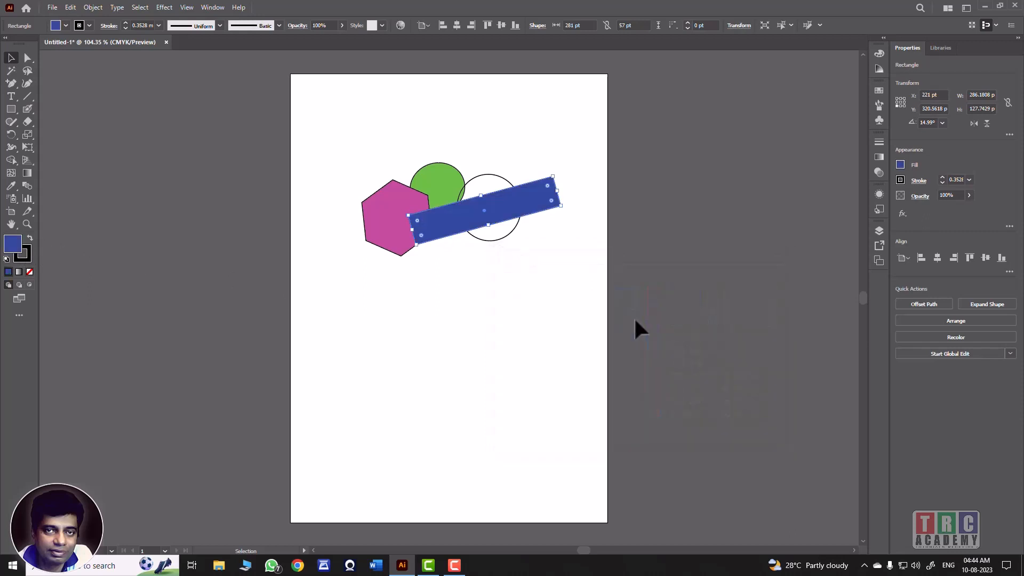
double_click(16, 247)
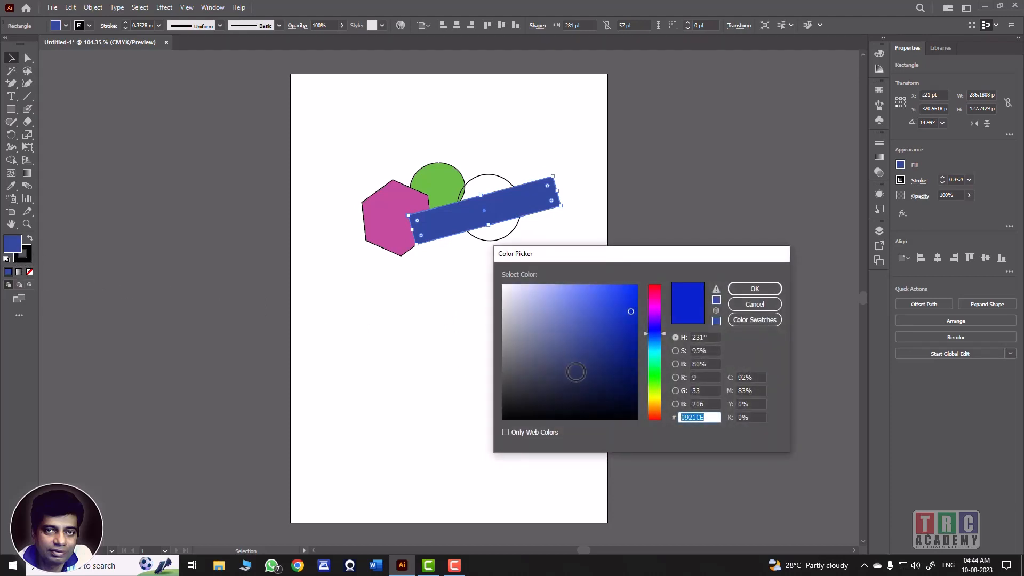
left_click(763, 305)
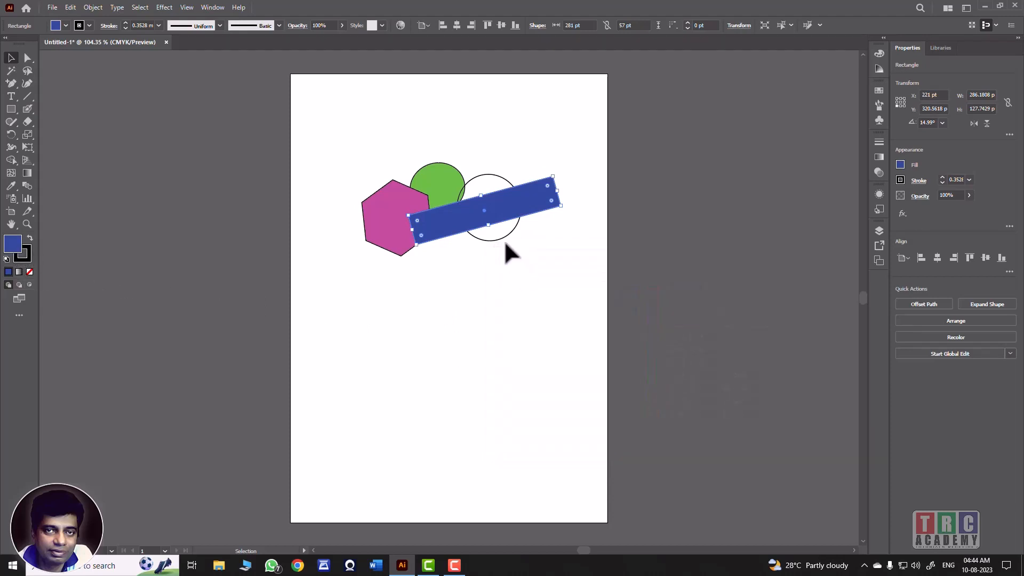
Copy the hexagon's magenta fill onto the larger circle with the Eyedropper, and clear the selection
left_click(501, 236)
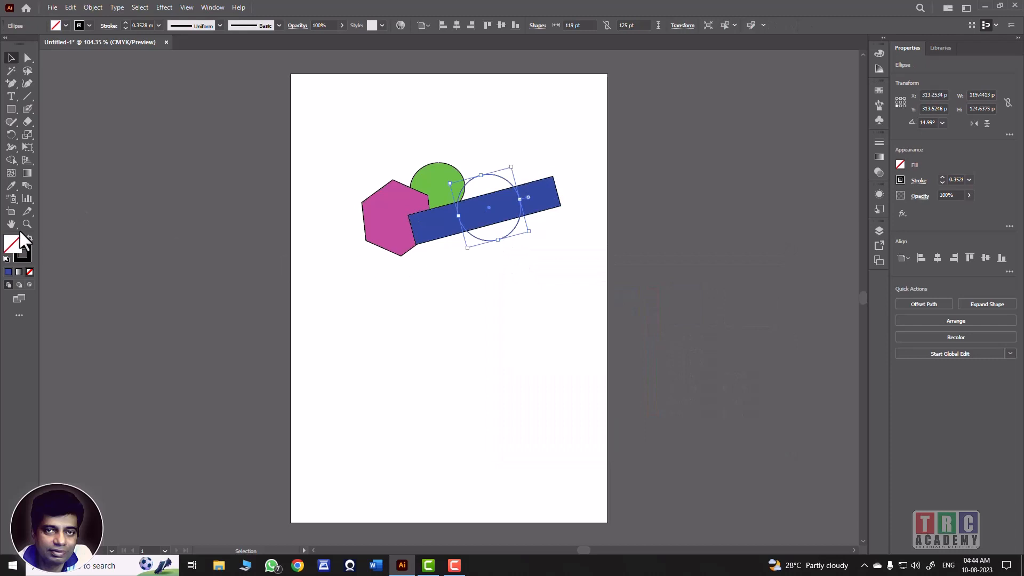
left_click(11, 186)
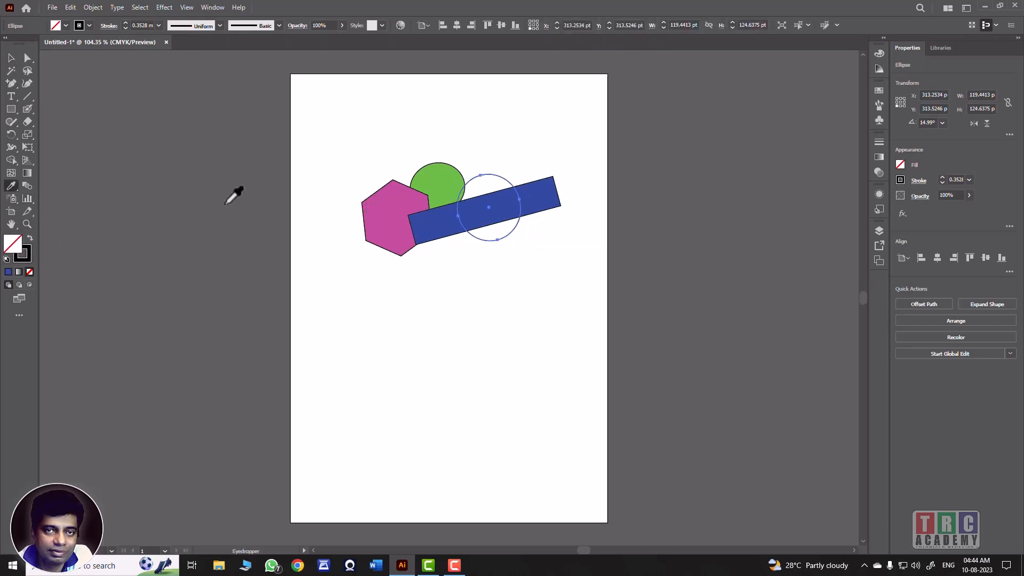
left_click(374, 207)
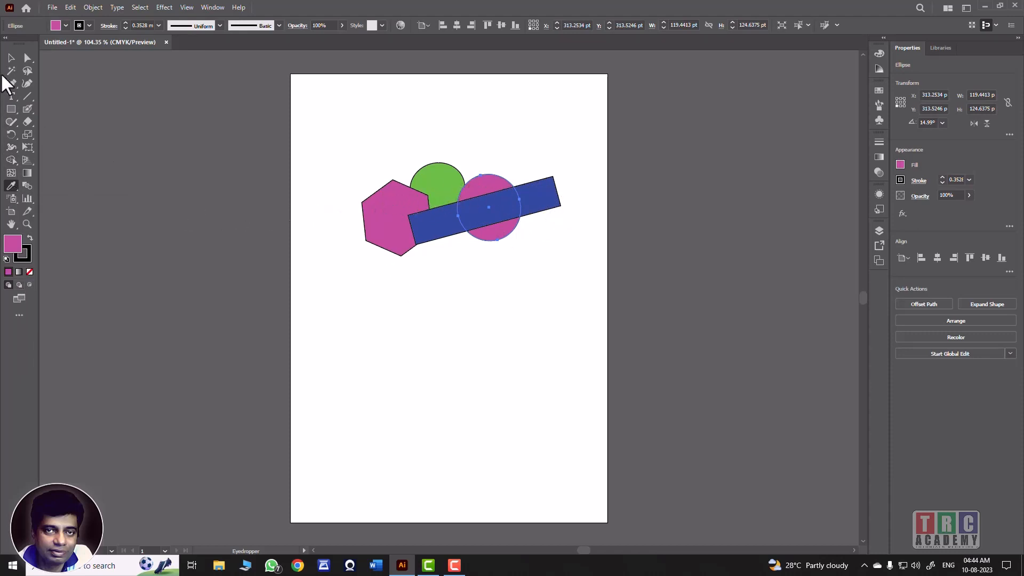
left_click(11, 58)
left_click(302, 200)
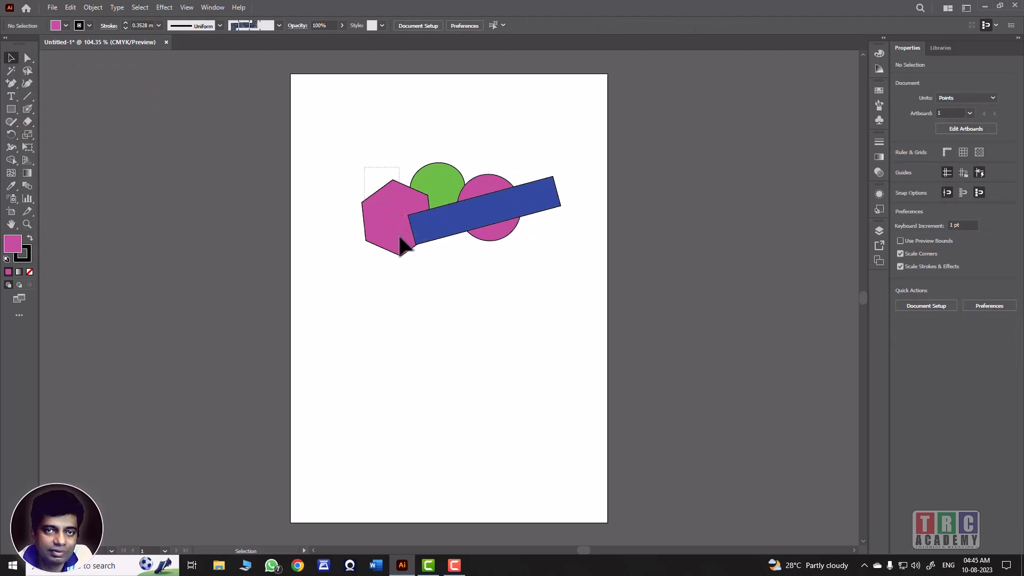
Marquee-select the hexagon alone, clear the selection, and marquee-select the hexagon, rectangle and larger circle without the green circle
left_click_drag(397, 273, 397, 273)
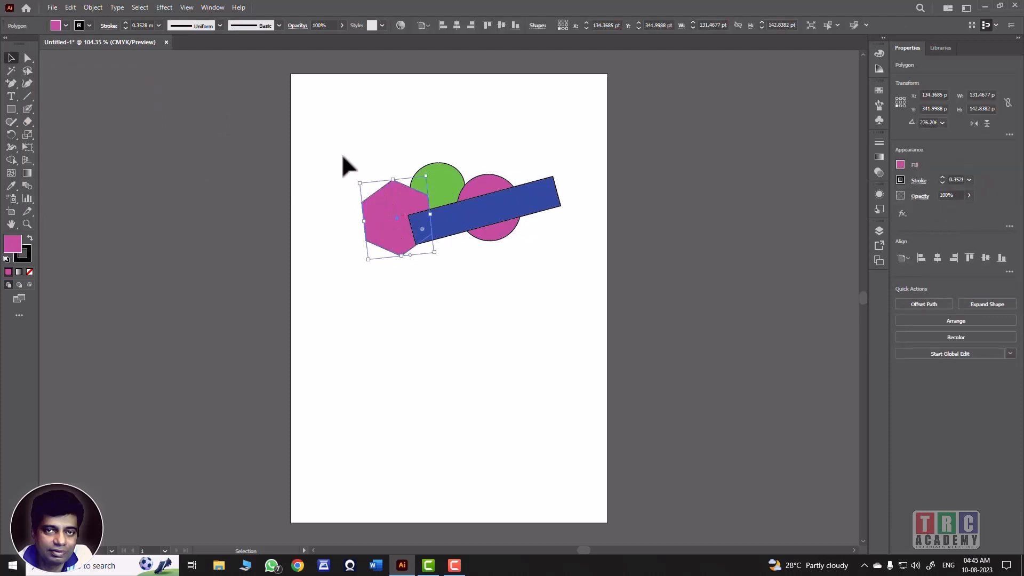
left_click_drag(340, 162, 404, 283)
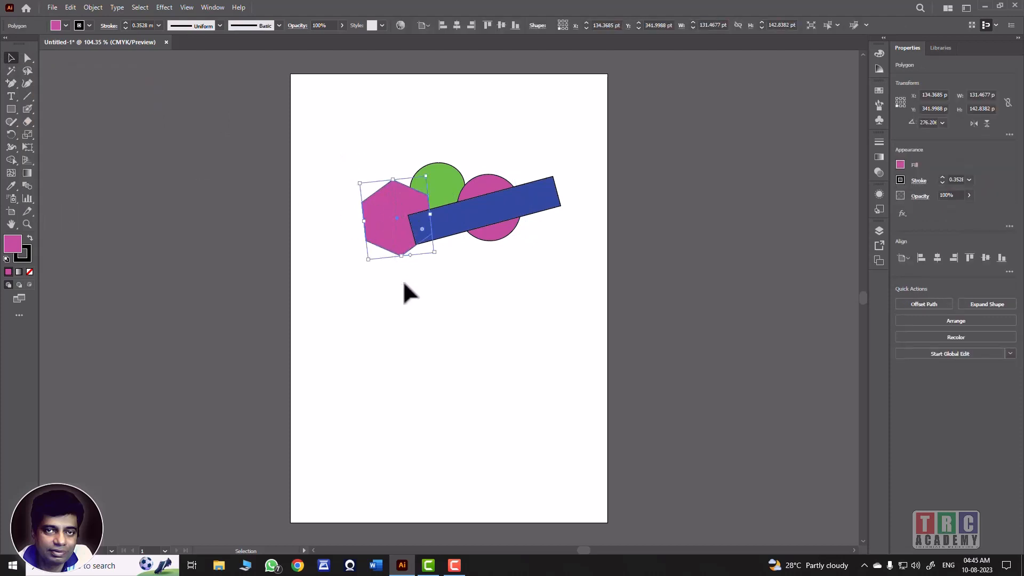
left_click(438, 277)
left_click(385, 239)
left_click_drag(367, 239, 466, 270)
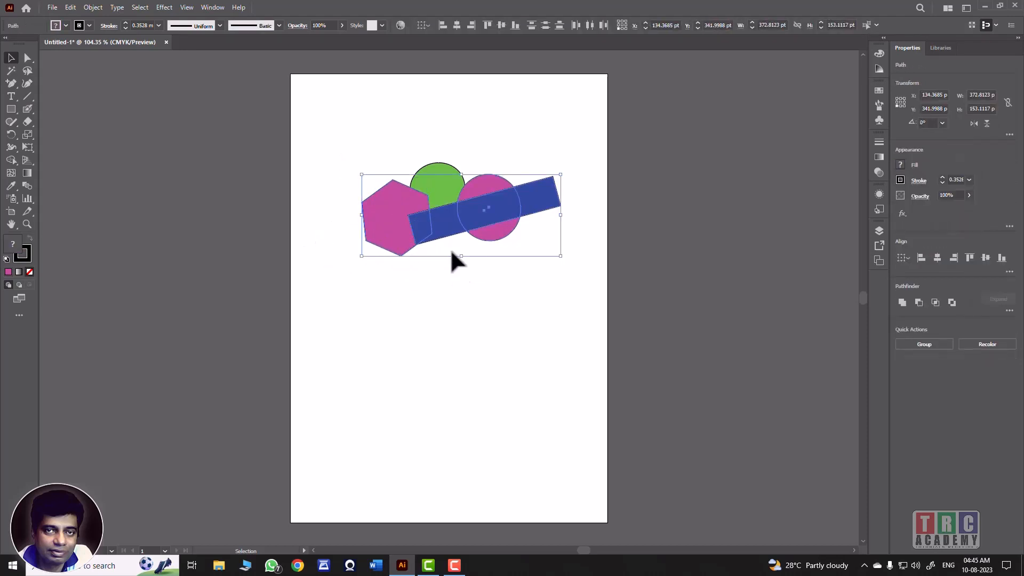
Select the hexagon alone, select the blue rectangle and add the hexagon to the selection, and clear the selection
left_click(415, 282)
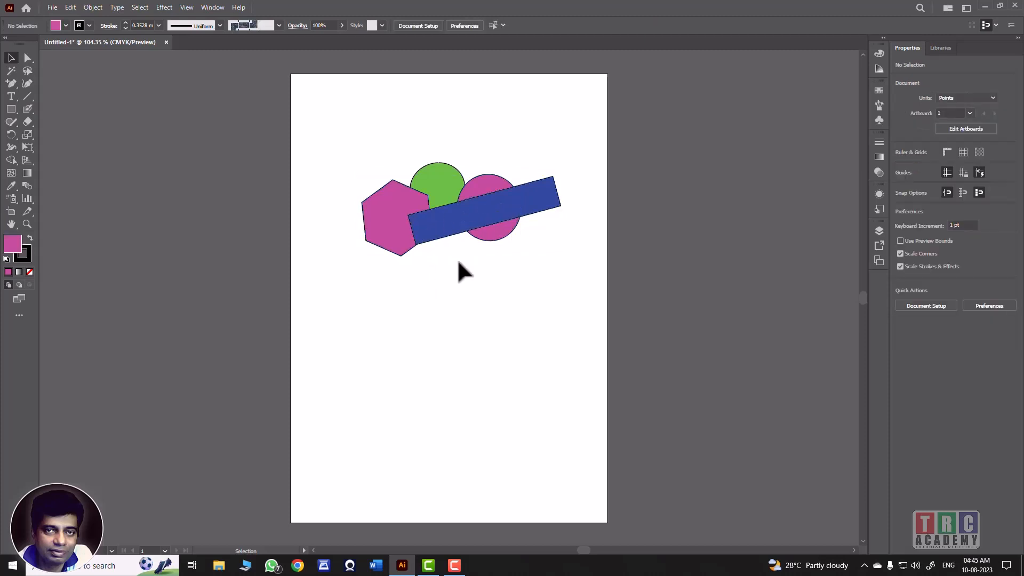
left_click(386, 201)
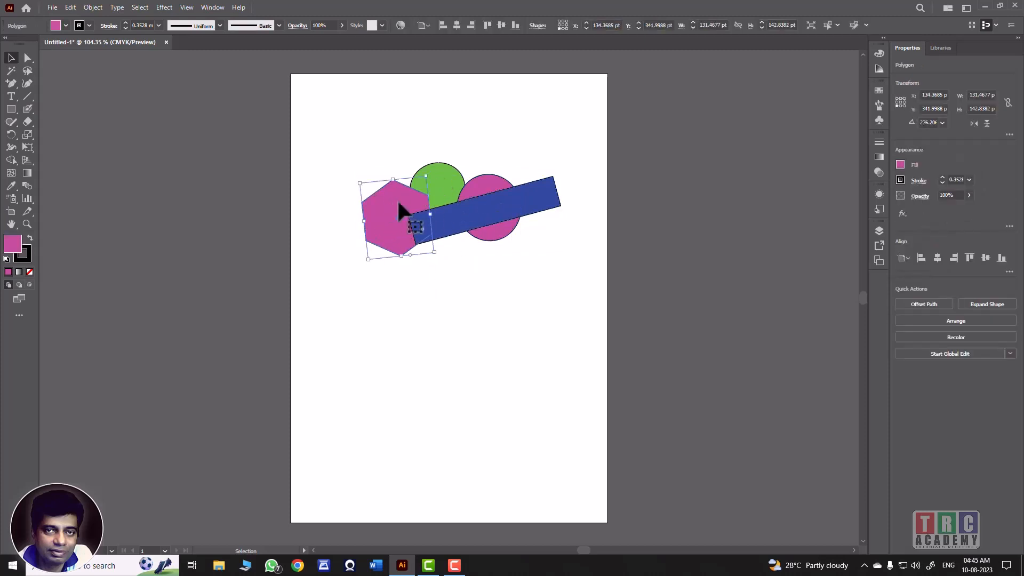
left_click(543, 196)
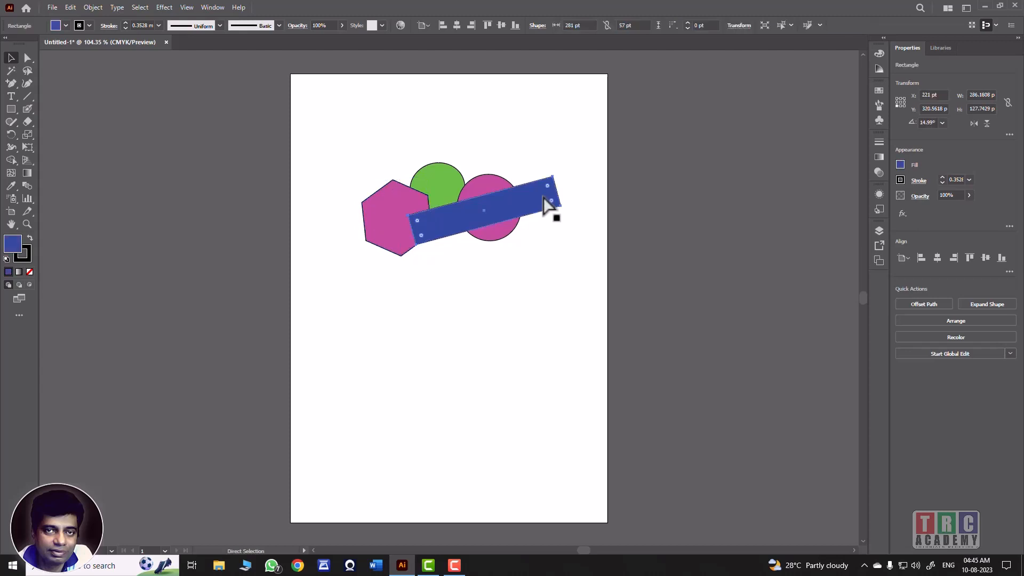
left_click(398, 197, "shift")
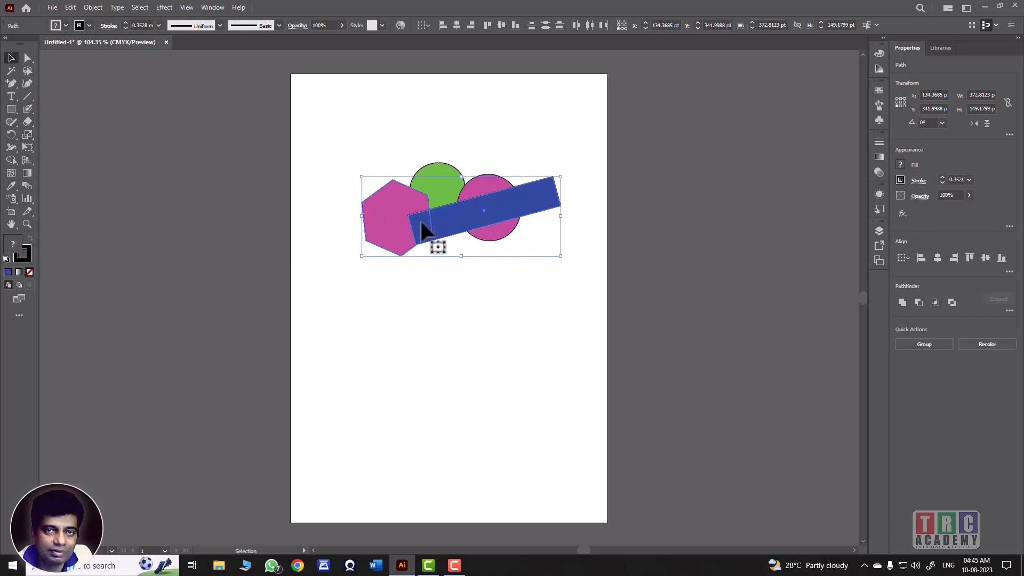
left_click(432, 155)
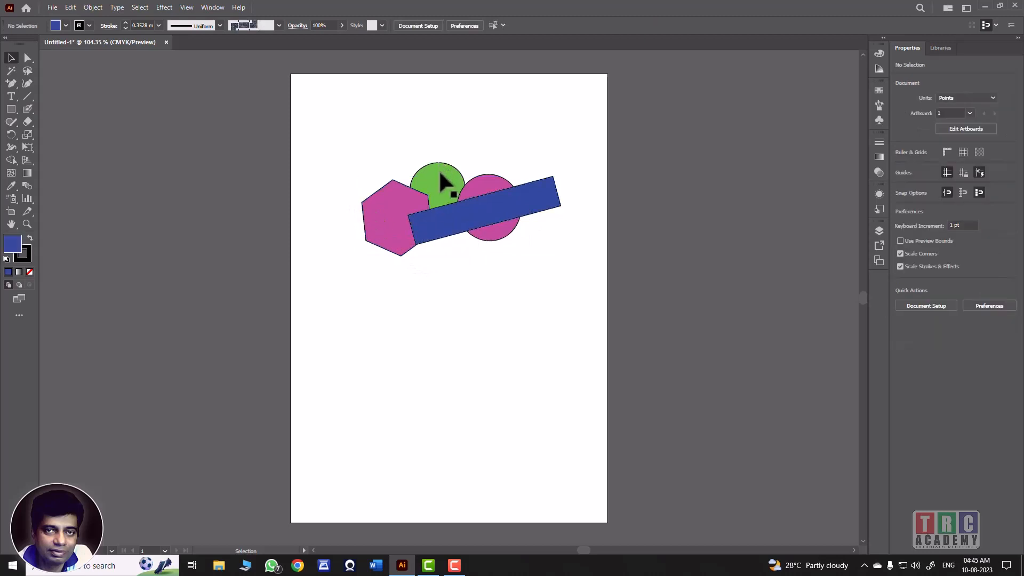
Select the green circle, add the larger magenta circle to the selection, and clear it
left_click(440, 181)
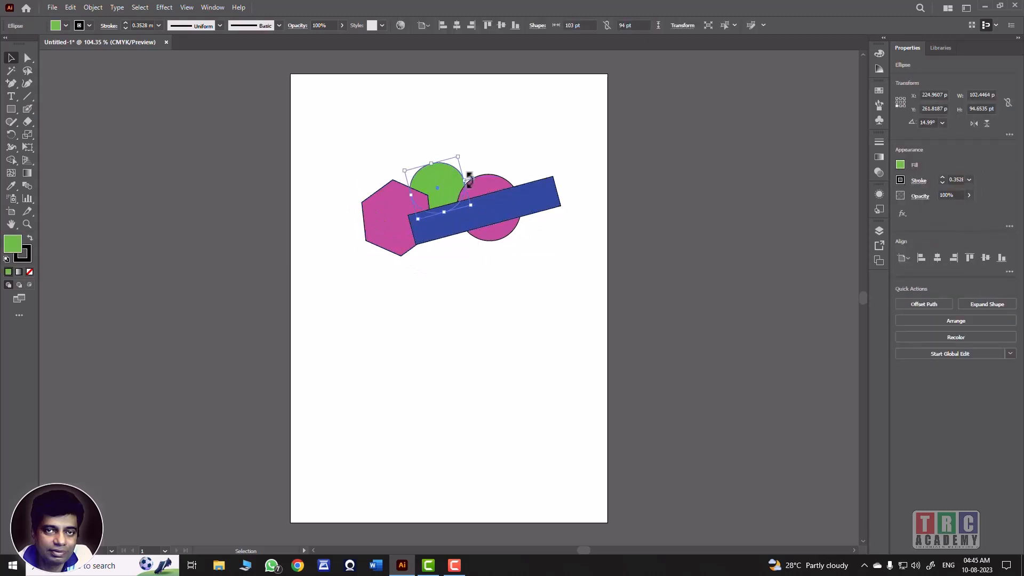
left_click(499, 232, "shift")
left_click(465, 276)
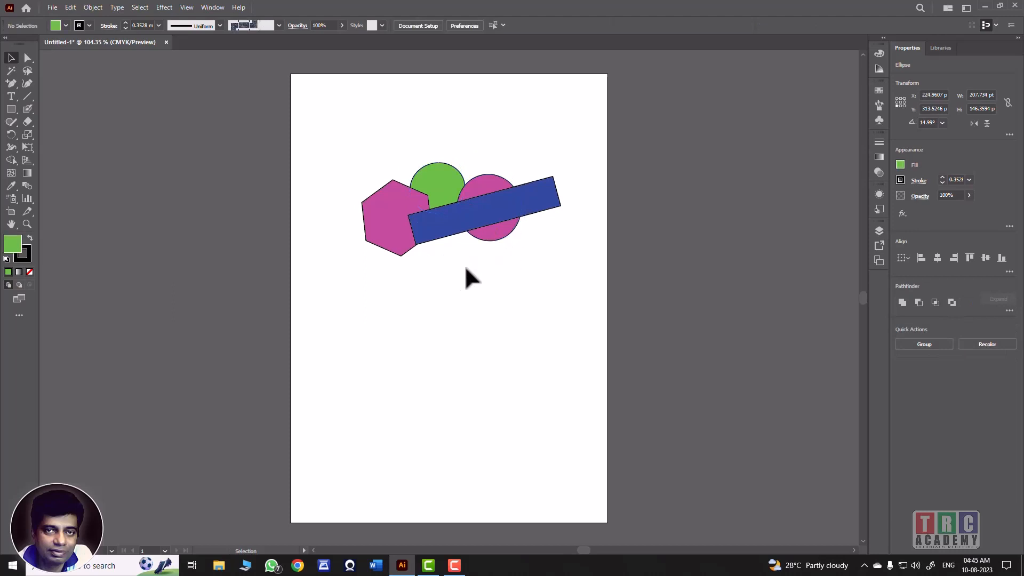
Move the green and magenta circles together below the blue rectangle, and place a duplicate of the pair above it beside the hexagon
left_click(449, 188)
left_click(491, 228, "shift")
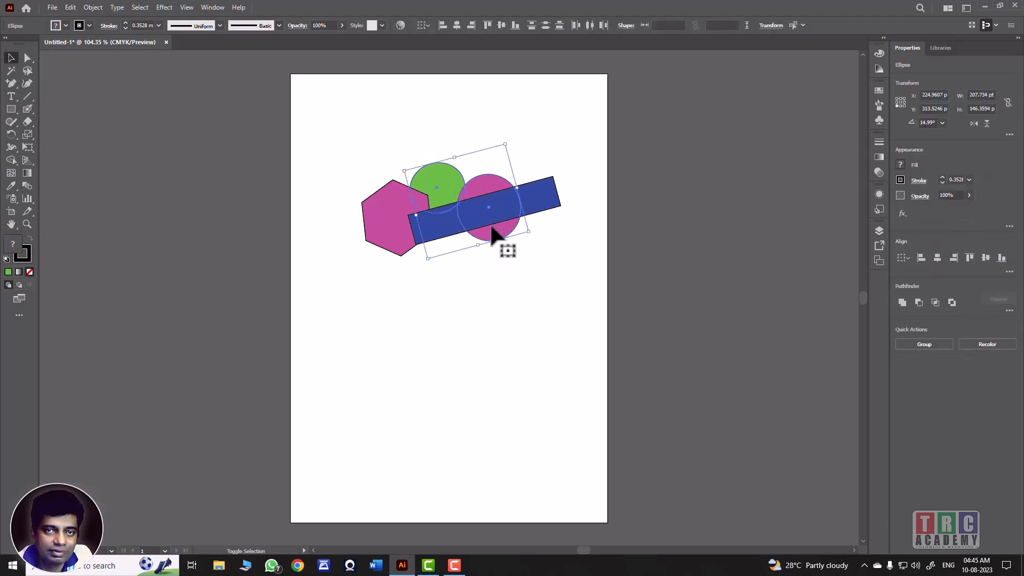
left_click_drag(449, 186, 463, 230)
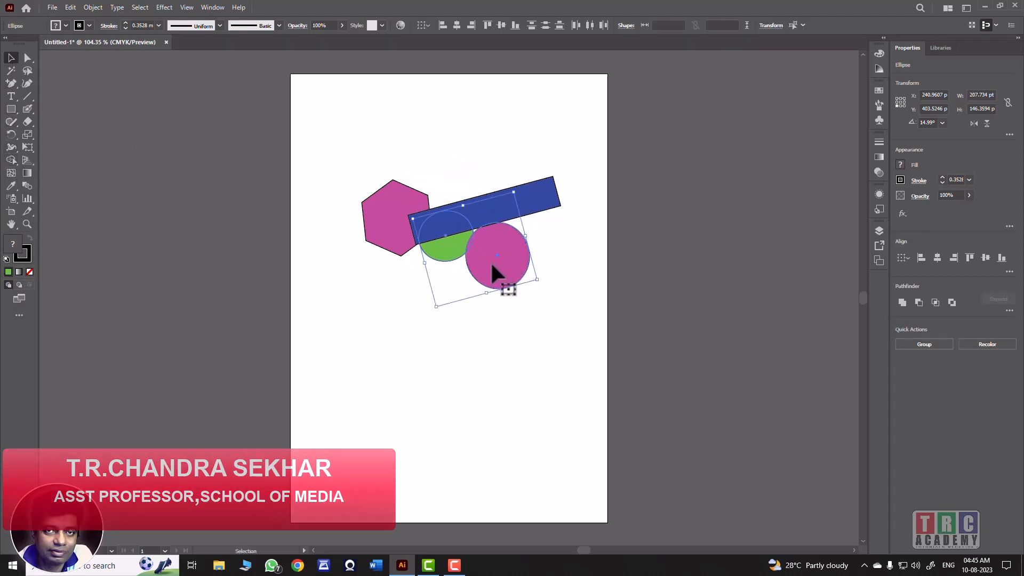
left_click_drag(492, 266, 454, 205)
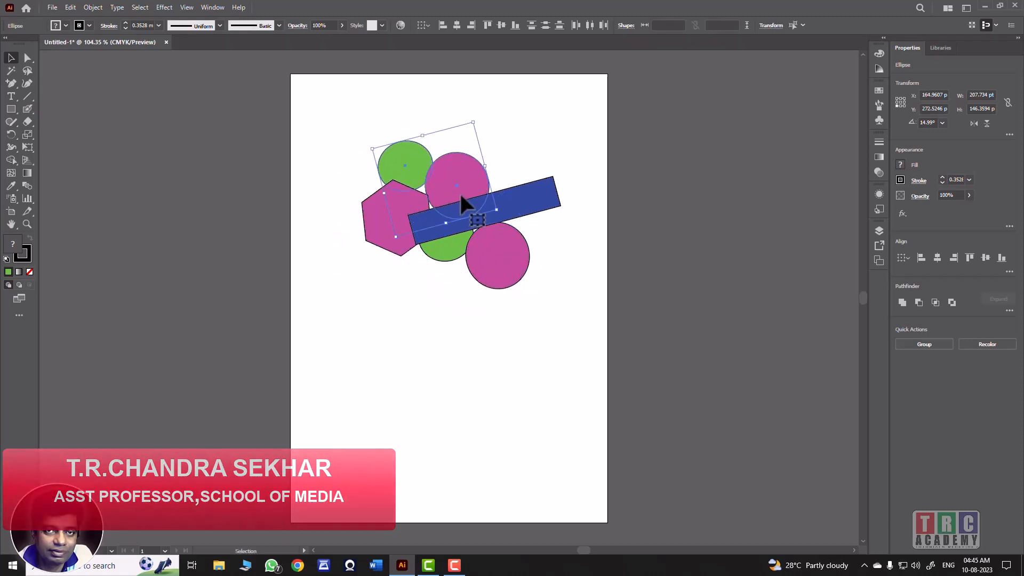
left_click(502, 136)
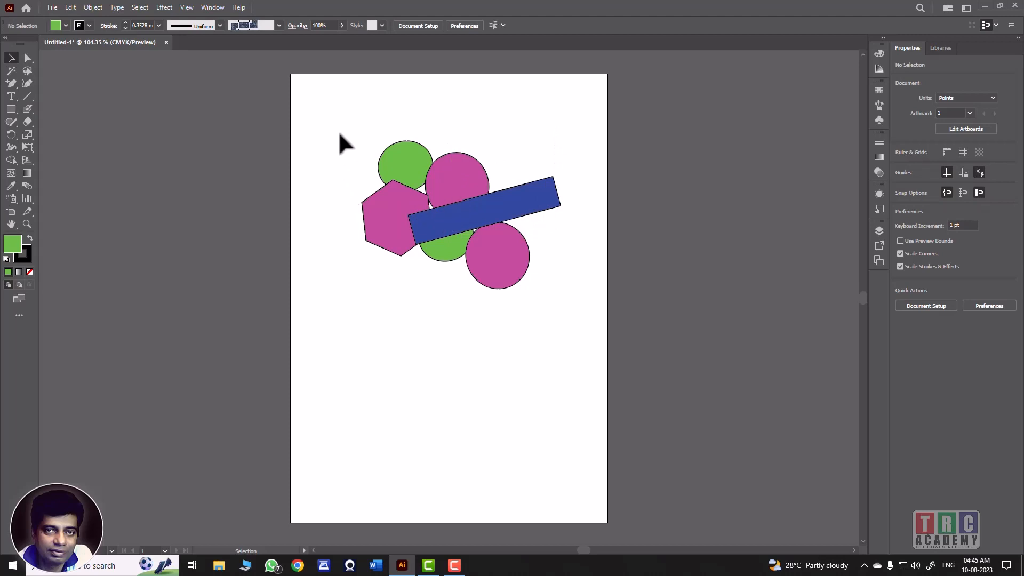
Turn on Draw Inside mode for the upper green circle and shift the circle by about 2 pt
left_click(398, 168)
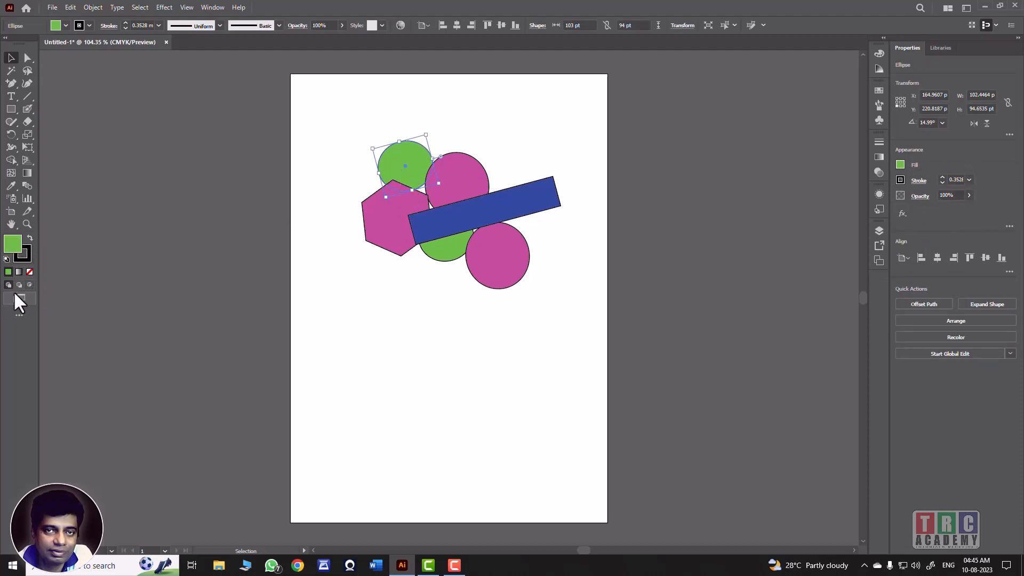
left_click(12, 244)
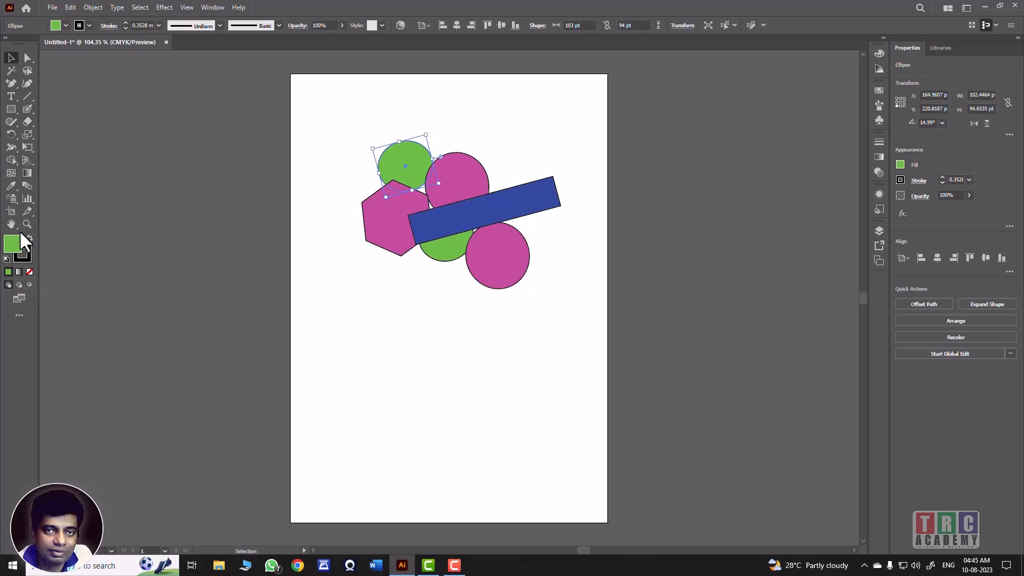
left_click(29, 283)
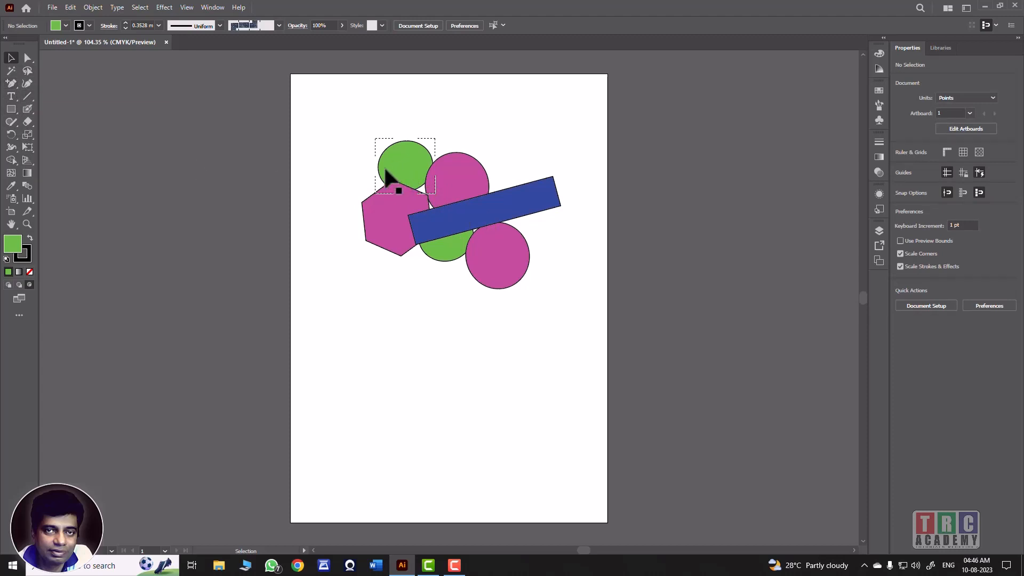
left_click_drag(396, 167, 401, 166)
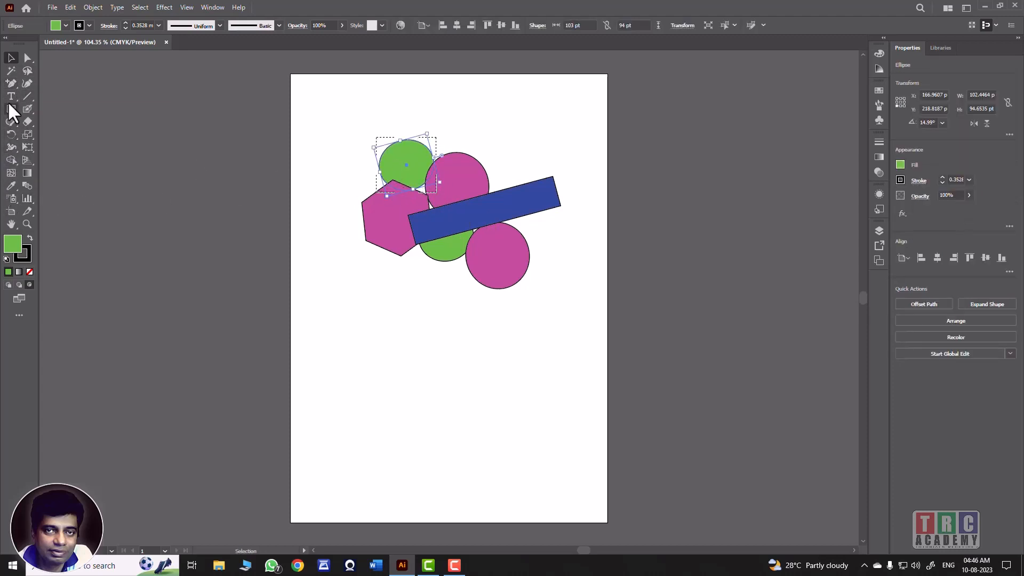
Try to draw a three-point curve of about 176 × 93 pt inside the upper green circle with the Curvature tool
left_click(27, 83)
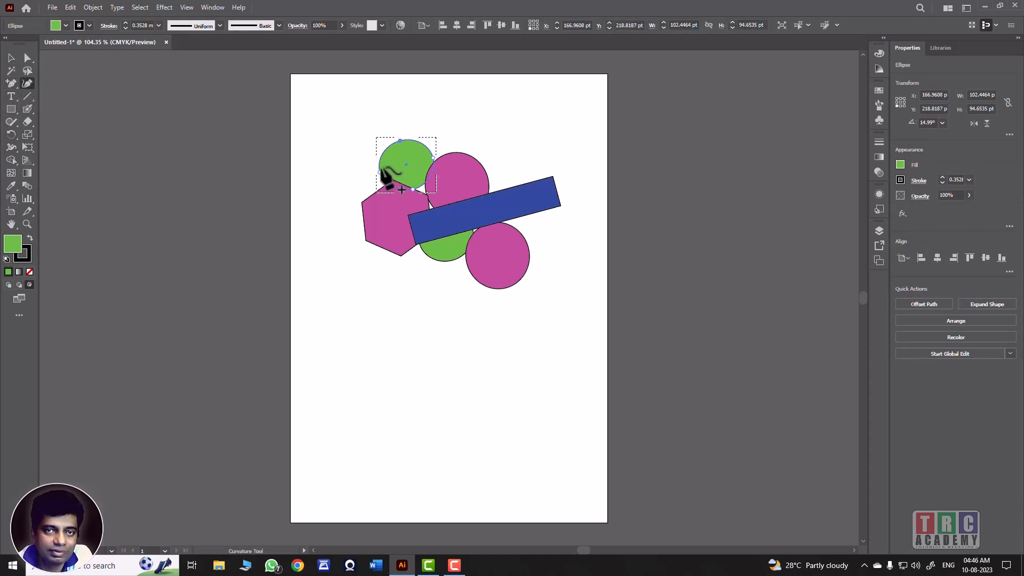
left_click(463, 161)
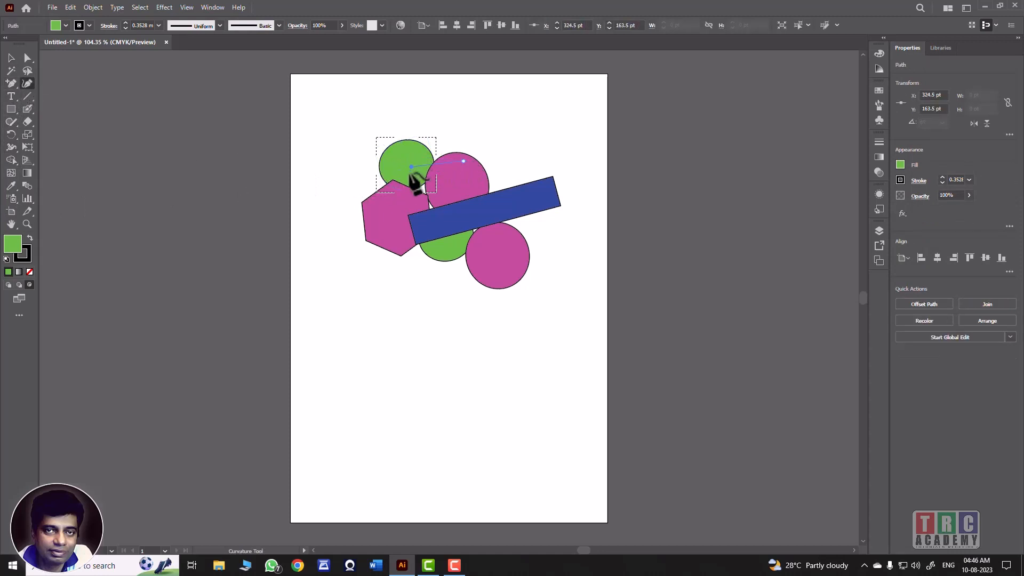
left_click(401, 177)
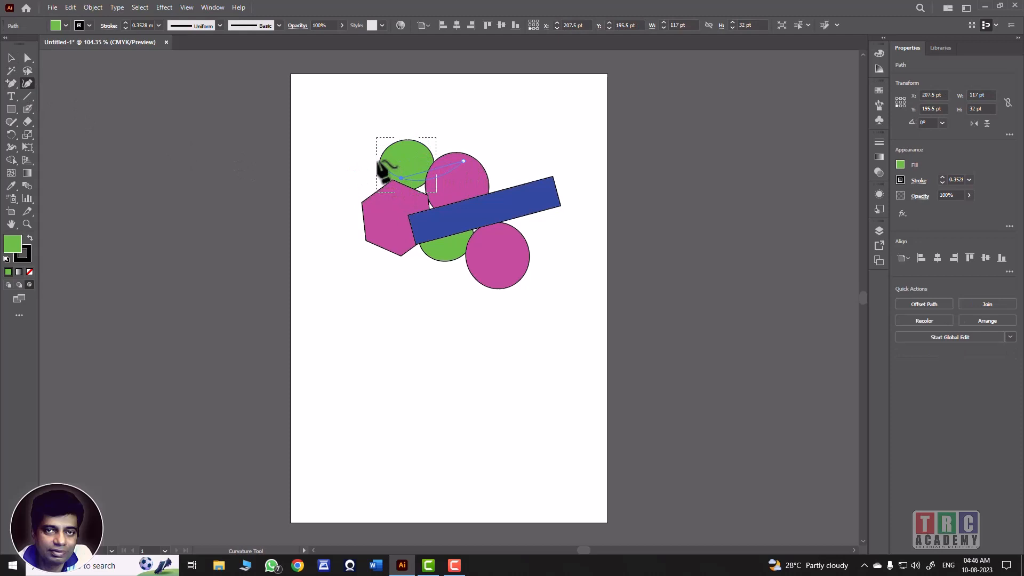
left_click(369, 132)
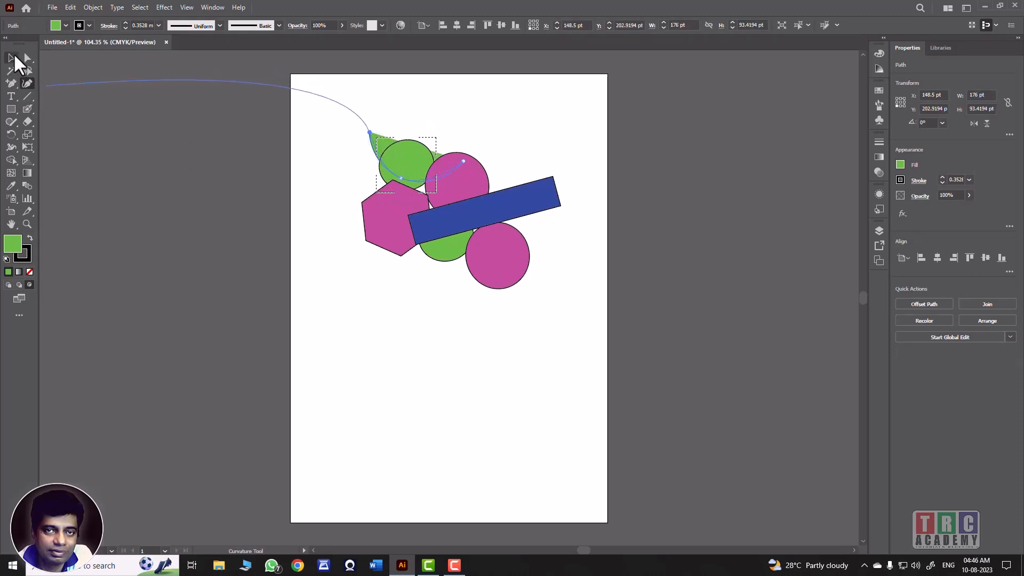
left_click(11, 58)
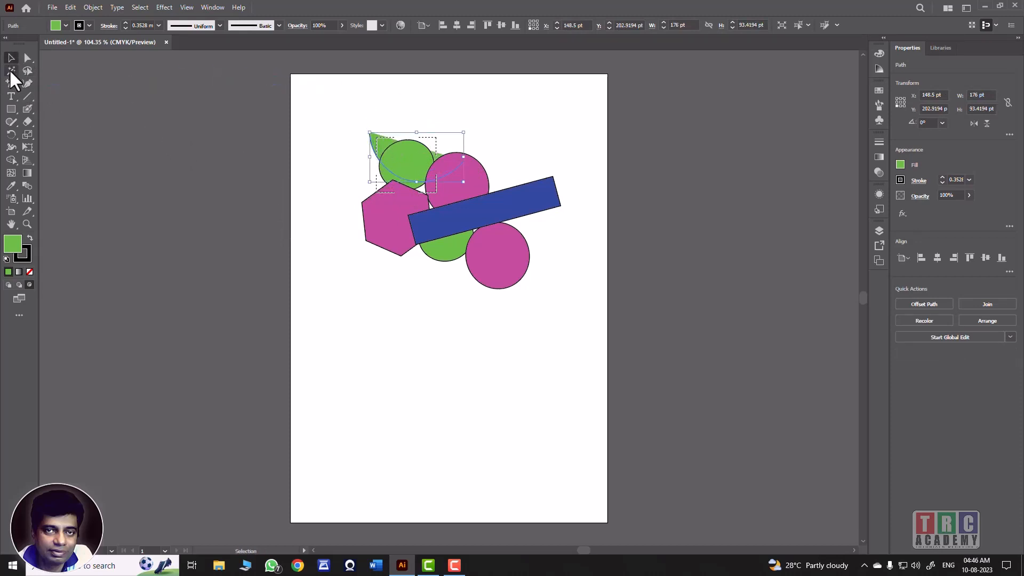
left_click(166, 141)
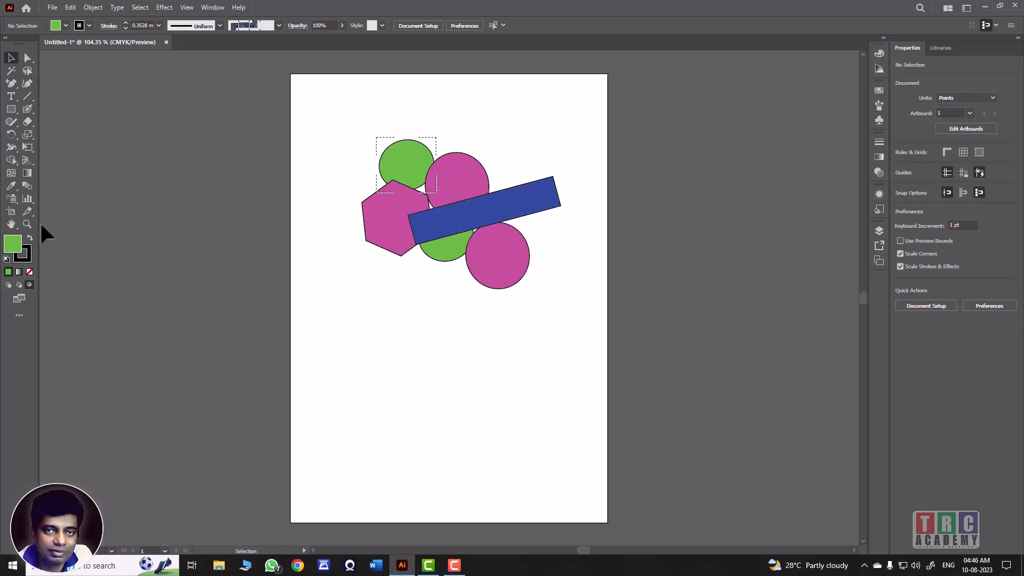
Return to Draw Normal mode and group the upper green circle with the hexagon
left_click(7, 284)
left_click(421, 170)
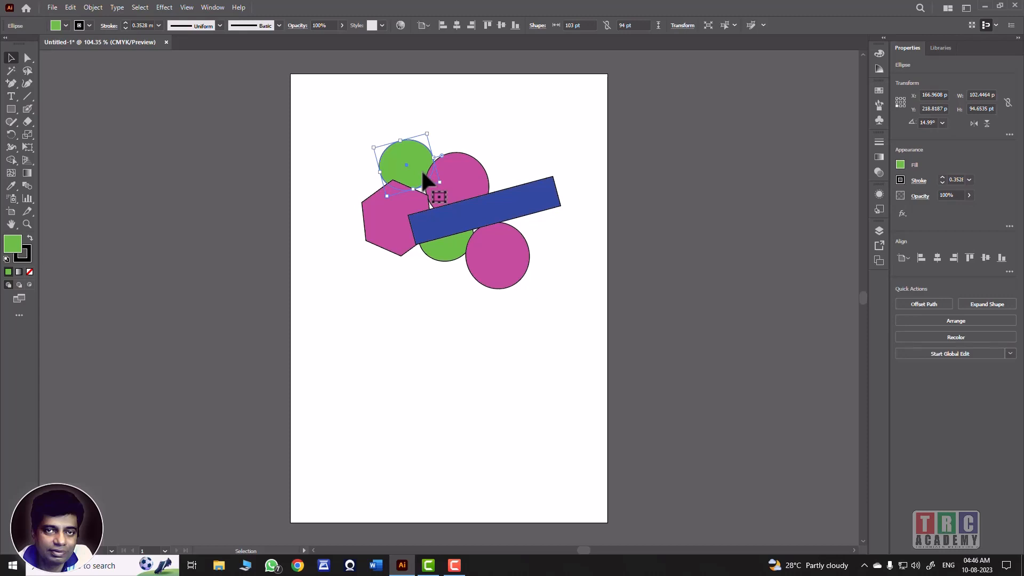
left_click_drag(313, 121, 403, 261)
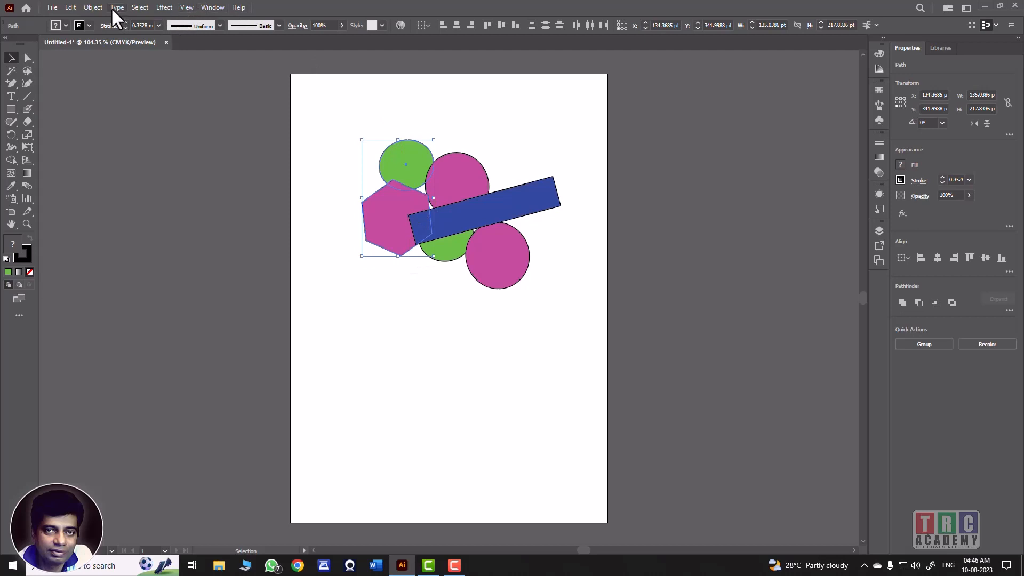
left_click(94, 7)
left_click(108, 70)
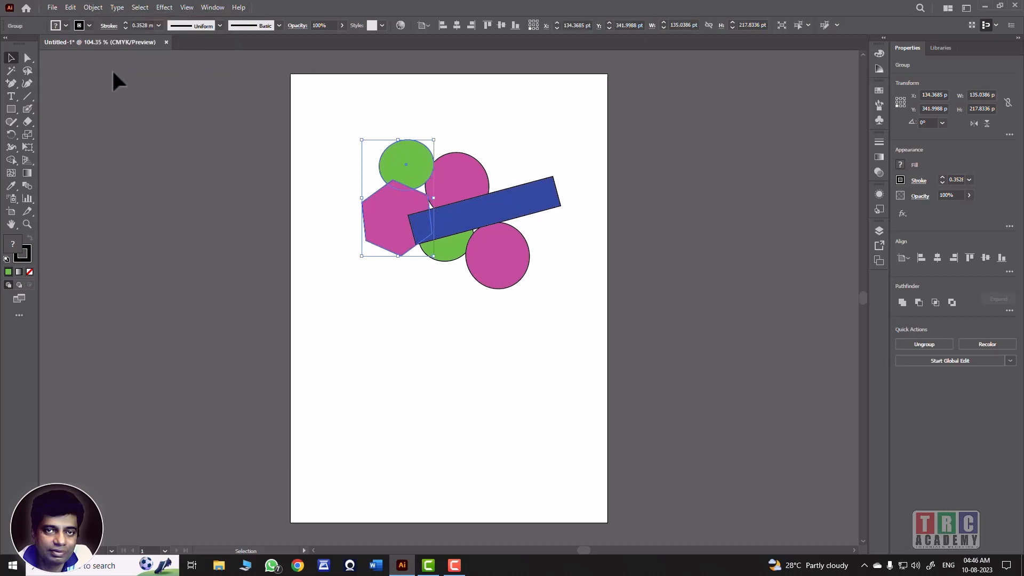
Move the hexagon-and-circle group about 20 pt across and 5 pt down, and select the lower green circle on its own
mouse_move(403, 179)
left_mouse_down()
mouse_move(371, 213)
mouse_move(397, 170)
mouse_move(414, 182)
left_mouse_up()
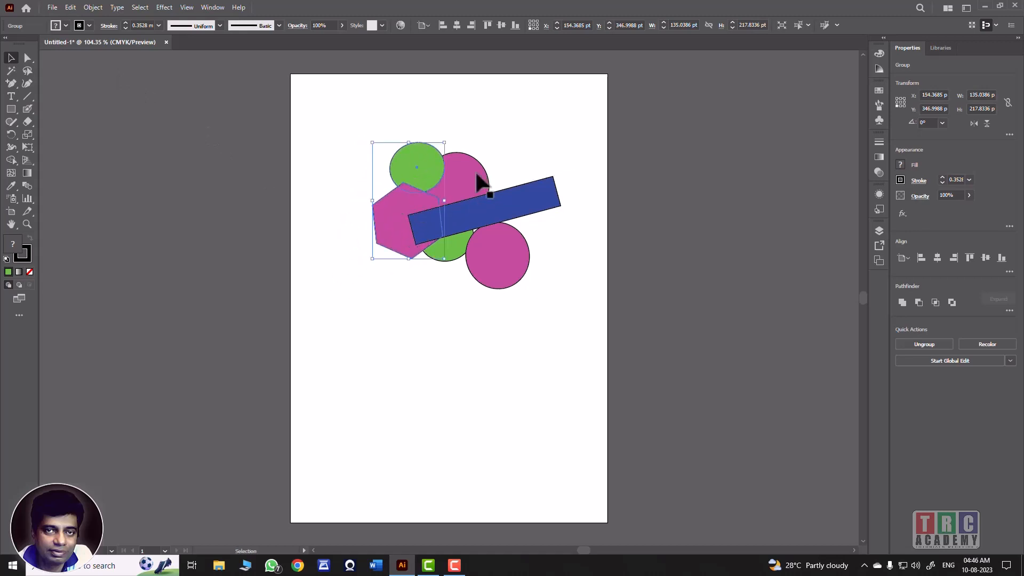
left_click(507, 232)
left_click(448, 255)
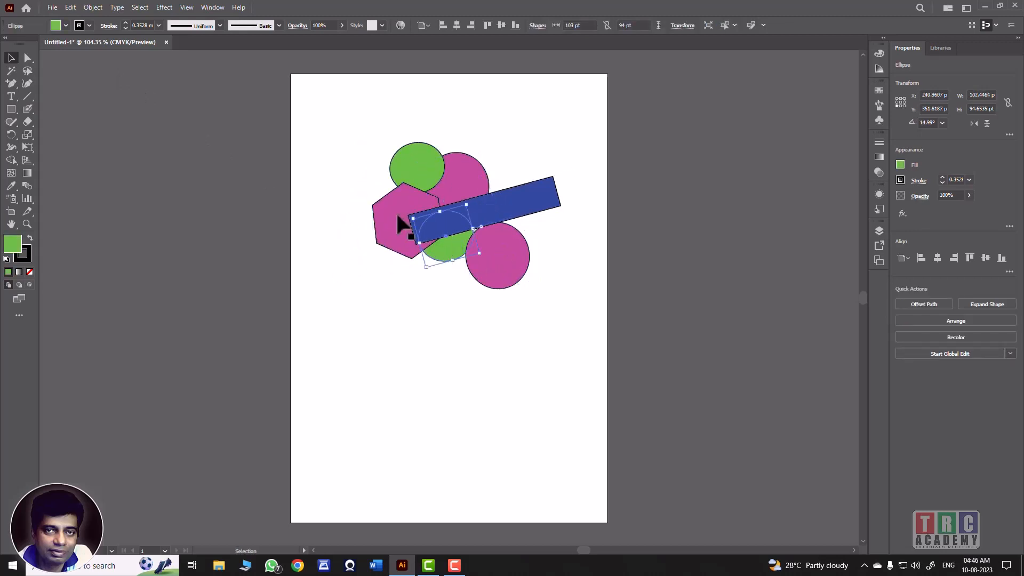
Ungroup the hexagon and the upper green circle
left_click(396, 211)
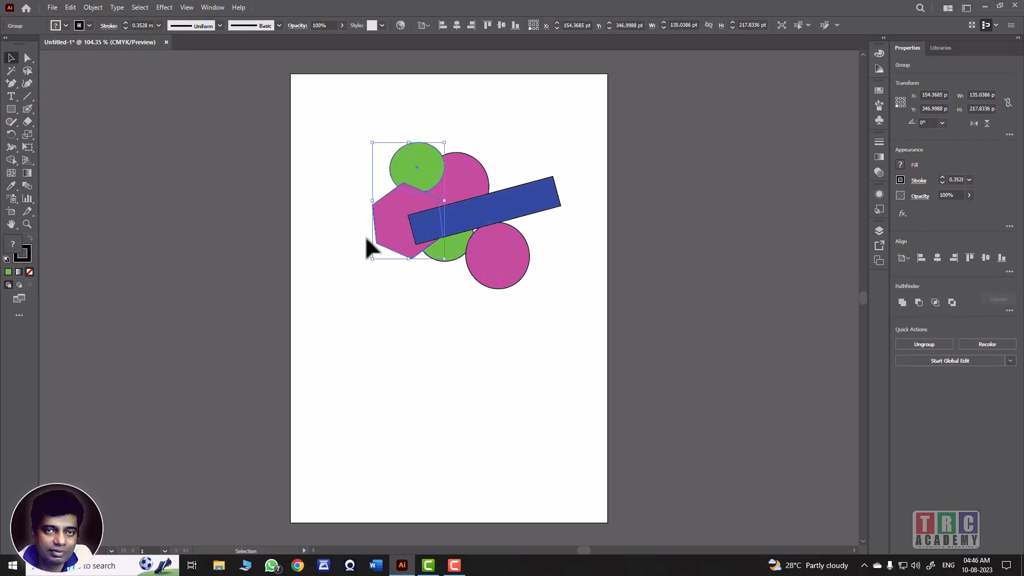
left_click(91, 6)
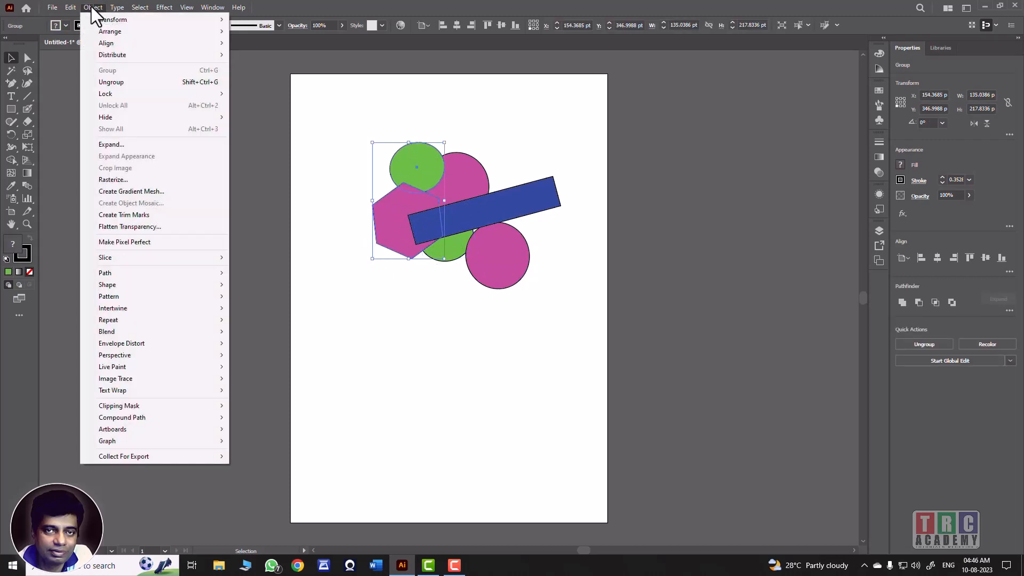
left_click(123, 80)
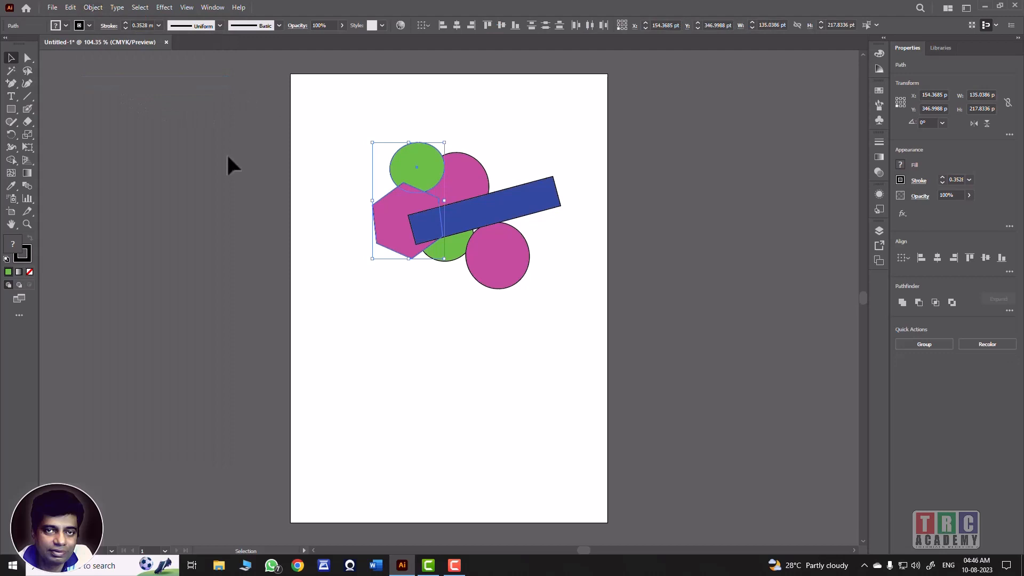
Move the upper green circle, the hexagon and the upper magenta circle individually so that they overlap in a tighter cluster
left_click(414, 179)
left_click_drag(417, 167, 415, 143)
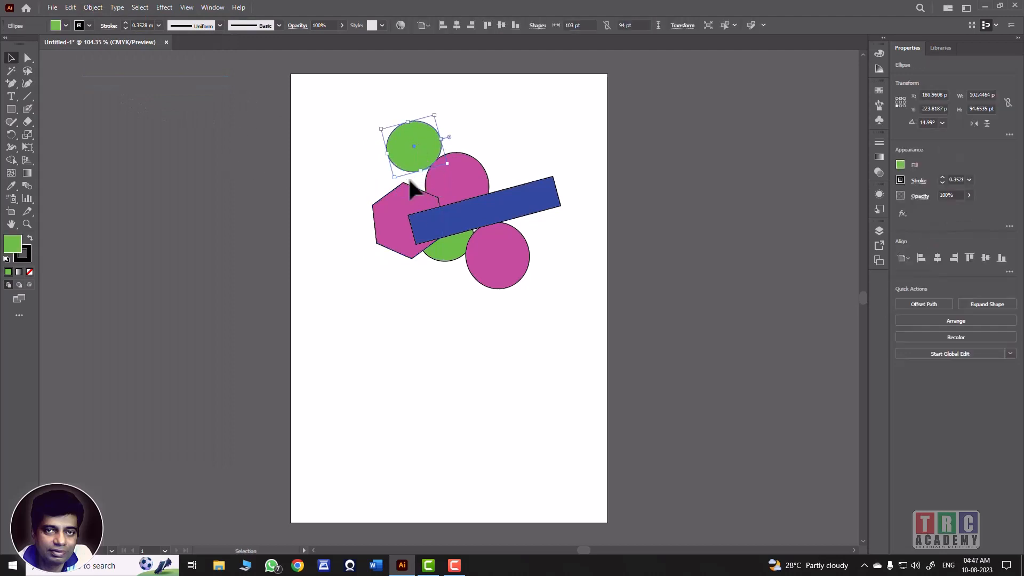
mouse_move(406, 193)
left_mouse_down()
mouse_move(397, 203)
mouse_move(399, 183)
left_mouse_up()
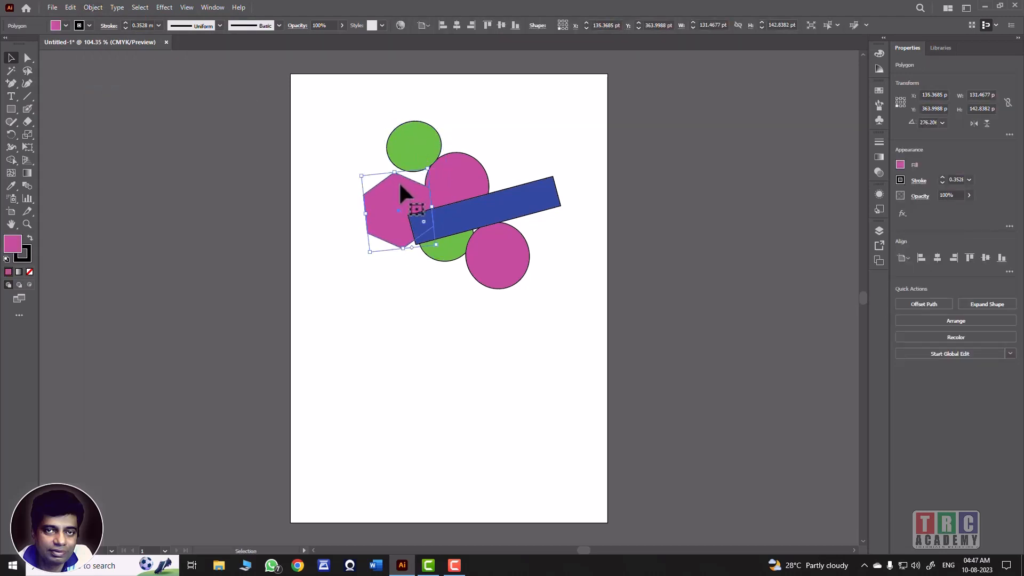
left_click(464, 184)
left_click_drag(464, 179, 443, 184)
left_click_drag(415, 142, 416, 154)
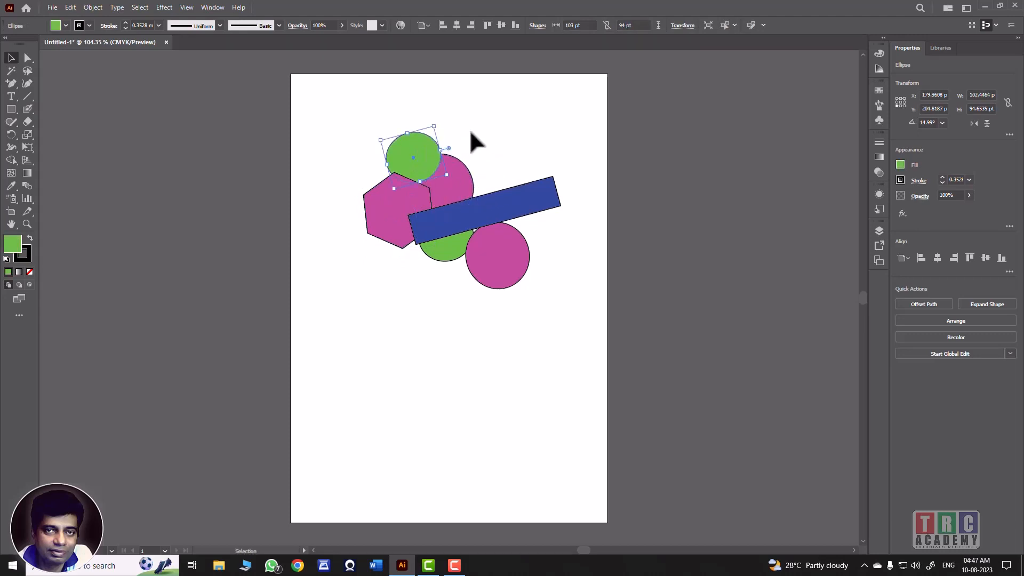
Select only the top anchor point of the upper green circle with the Direct Selection tool
left_click(27, 58)
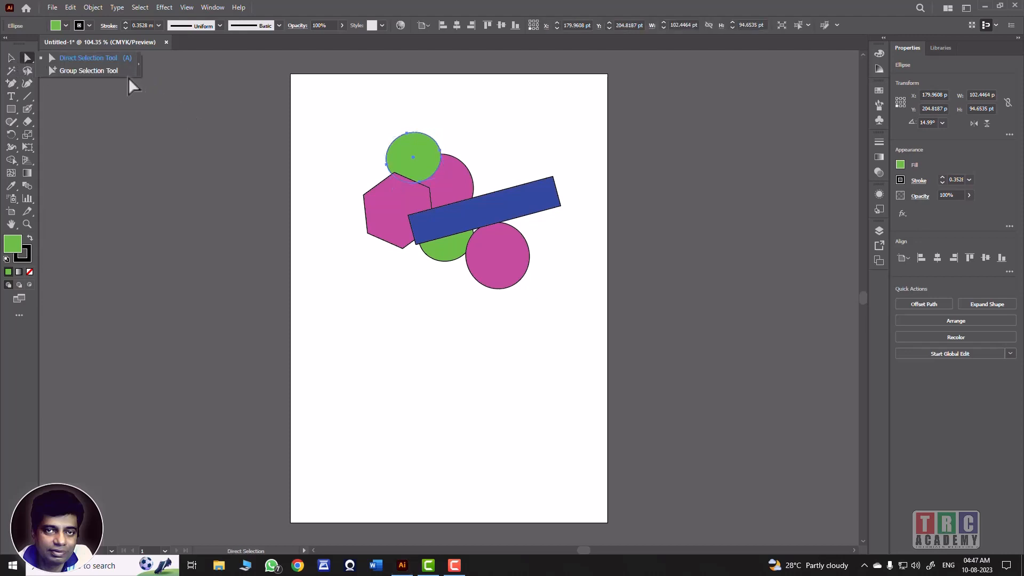
left_click(93, 59)
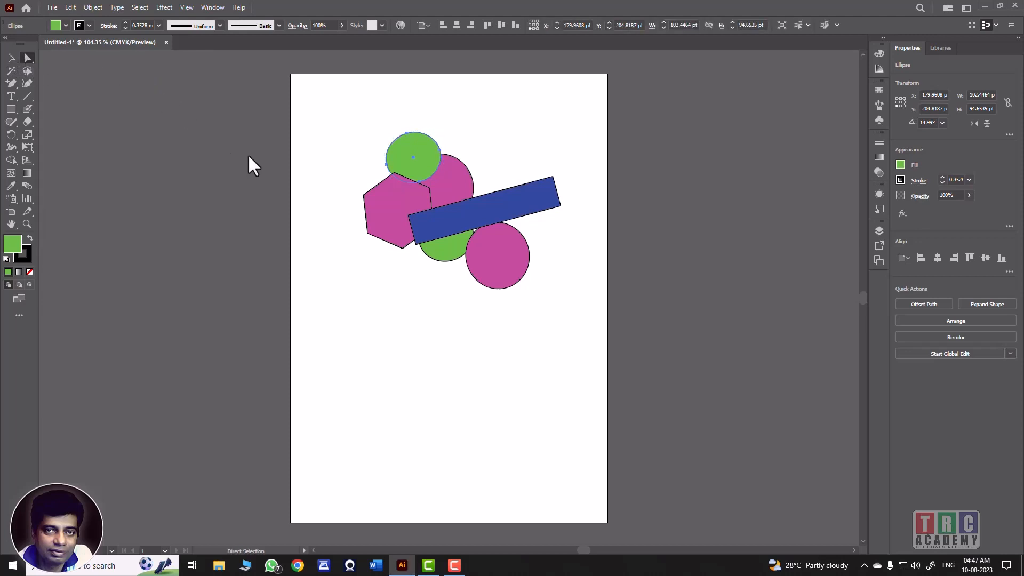
left_click(408, 134)
left_click(455, 117)
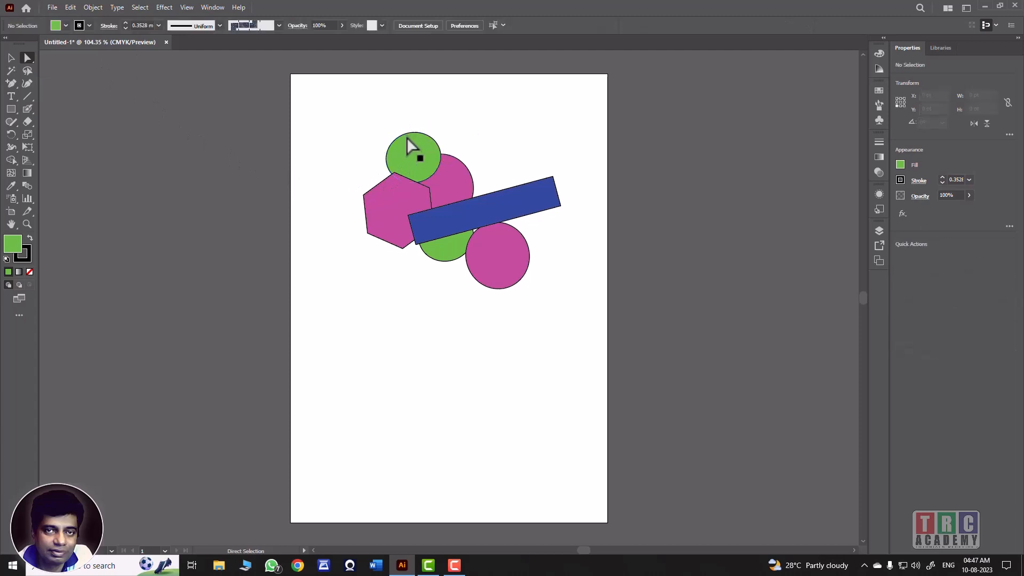
left_click(413, 153)
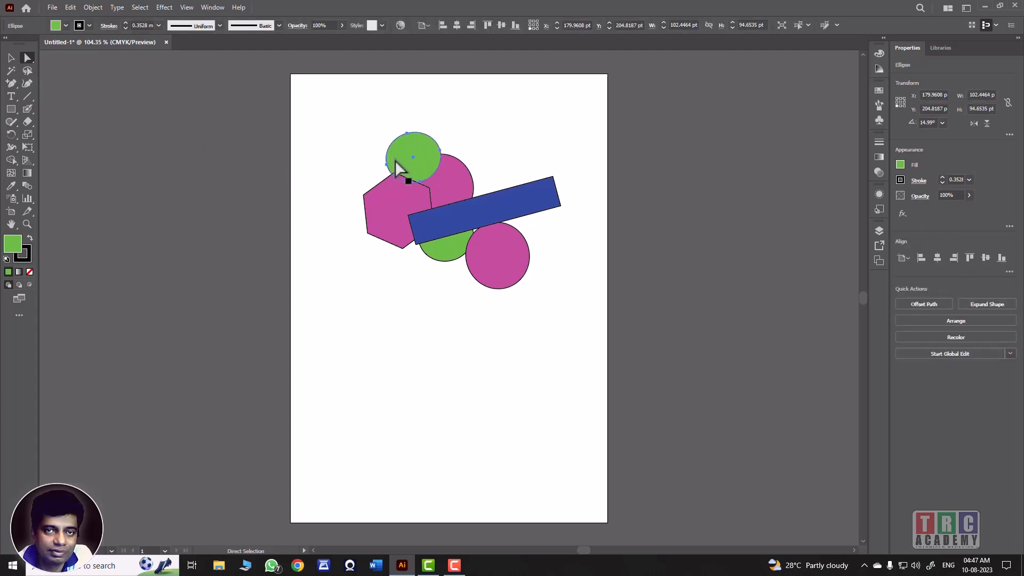
left_click(408, 134)
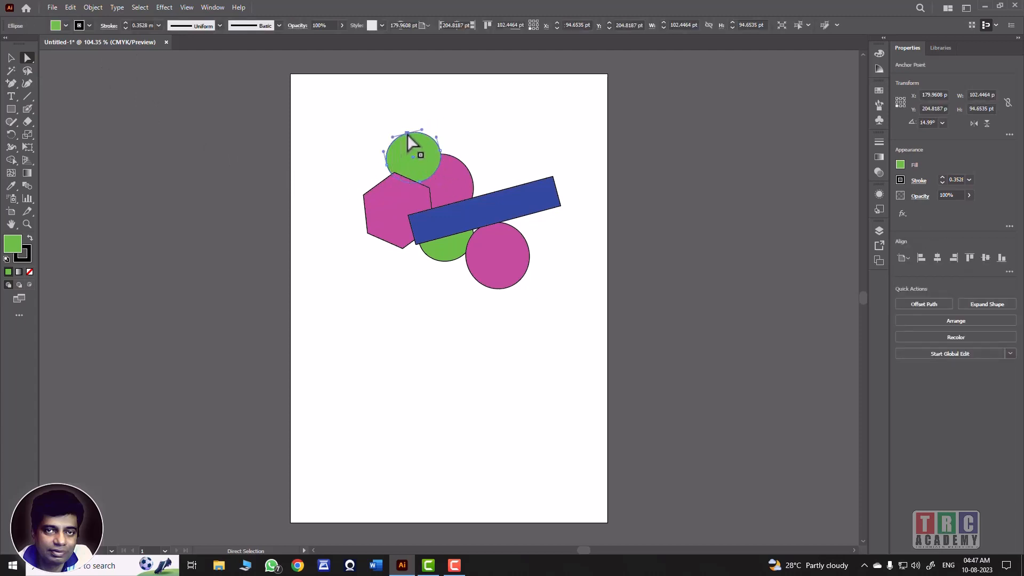
Move the upper green circle's top anchor point up to X 215.5 pt, Y 81.5 pt and convert it to a corner
mouse_move(421, 130)
left_mouse_down()
mouse_move(430, 118)
mouse_move(450, 134)
mouse_move(440, 122)
mouse_move(374, 138)
mouse_move(406, 122)
left_mouse_up()
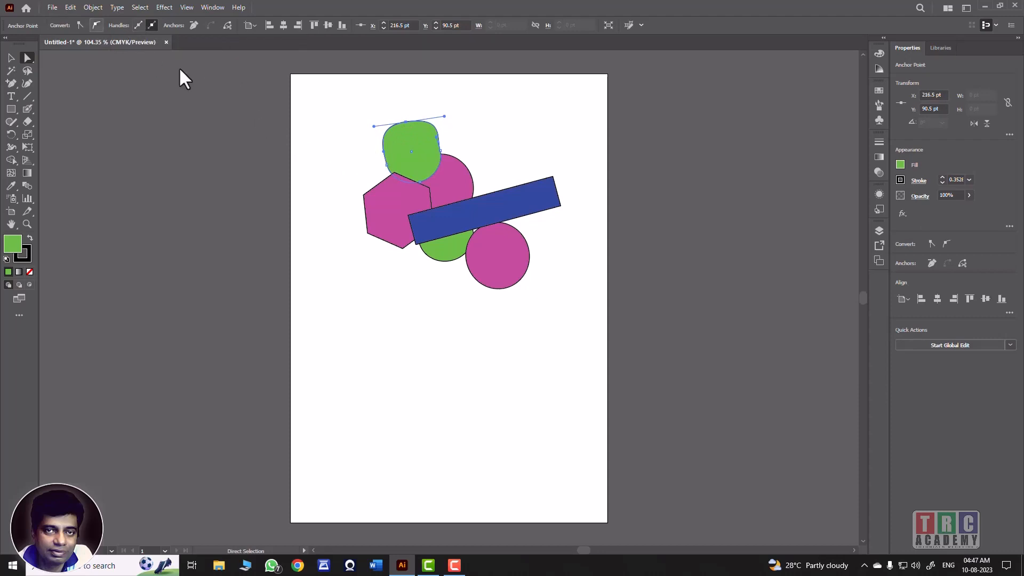
left_click_drag(406, 122, 450, 115)
left_click(79, 25)
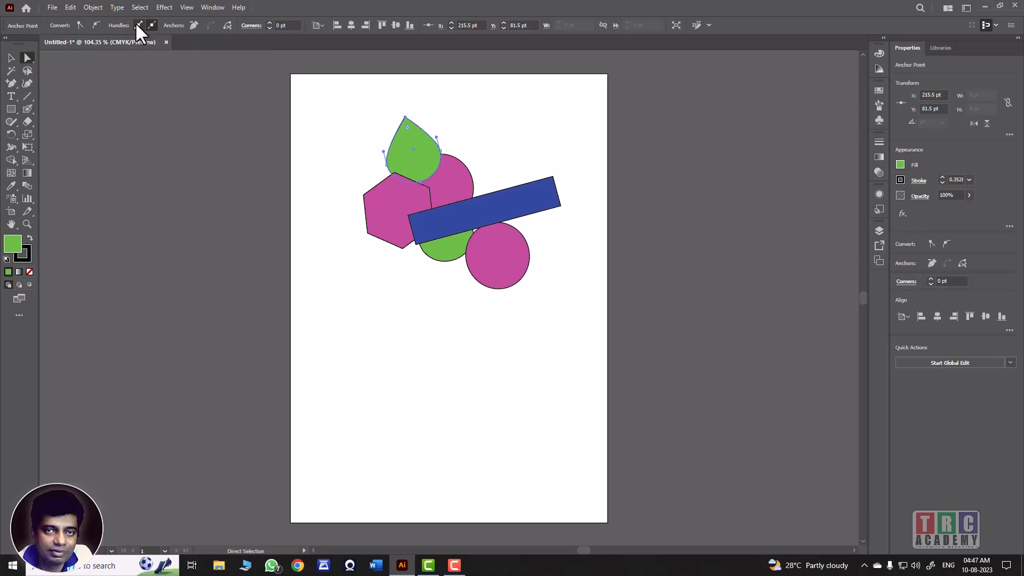
Reshape the upper magenta circle by pulling its right anchor's upper handle outward, and shift the green teardrop slightly to the left
left_click_drag(338, 130, 442, 226)
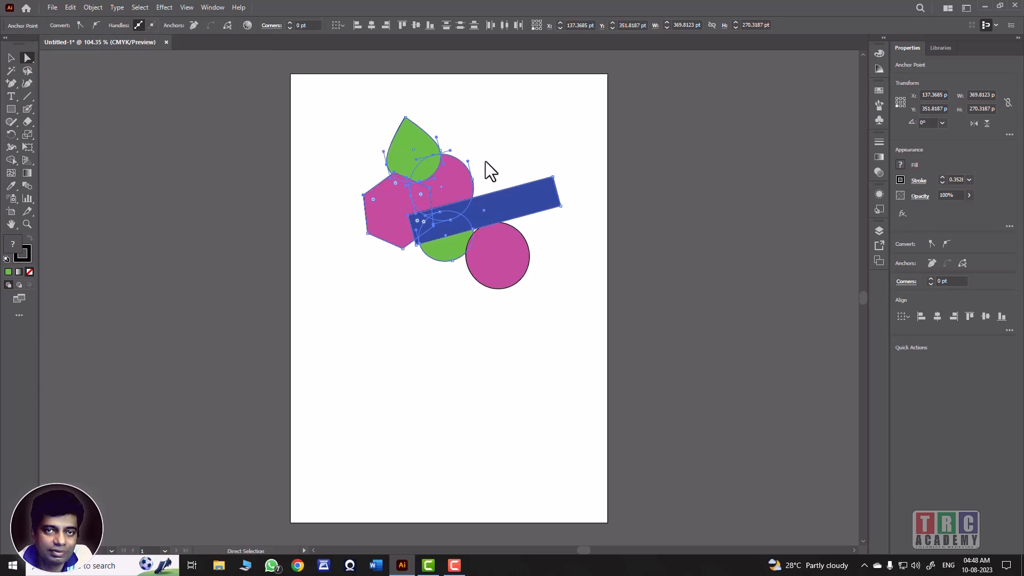
left_click_drag(468, 163, 488, 146)
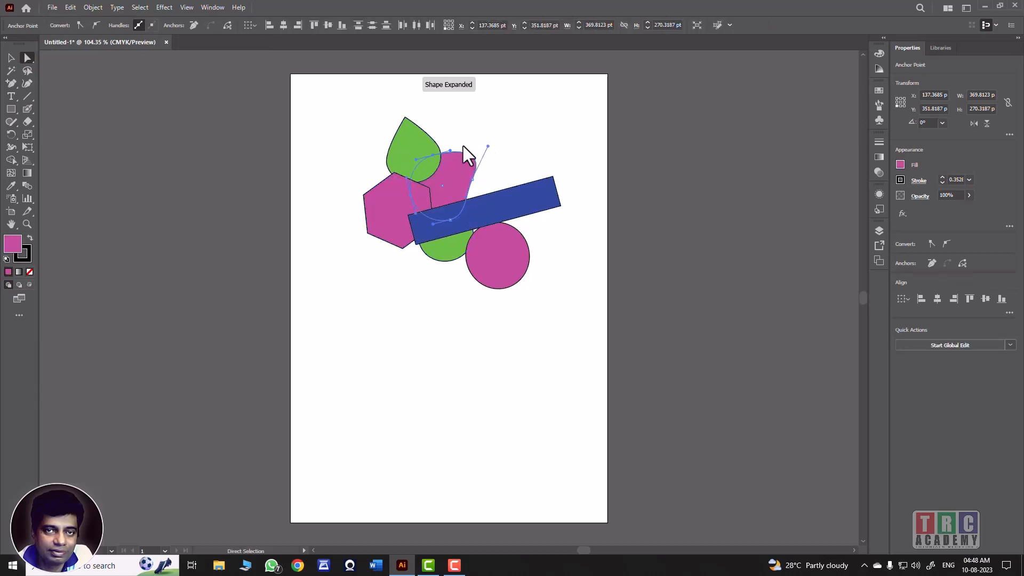
left_click(411, 155)
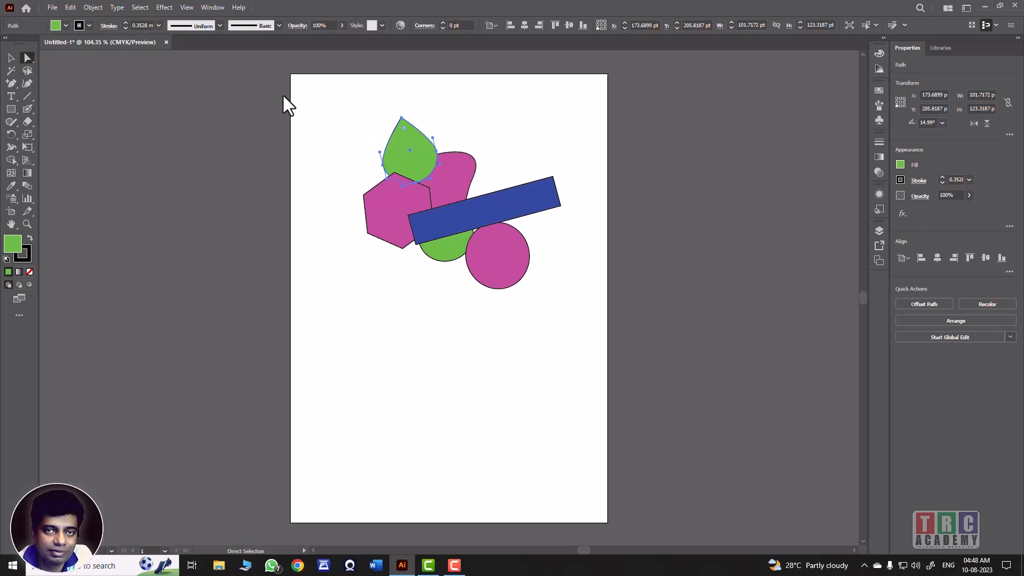
left_click(231, 91)
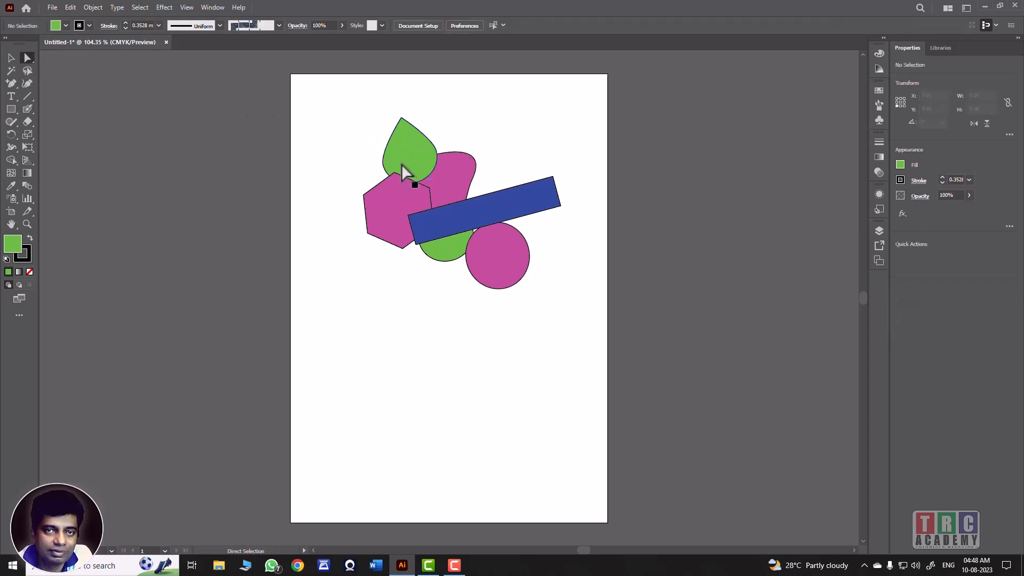
Try an area selection over the upper shapes with the Group Selection tool, and move the blue rectangle up and right to X 268 pt
left_click(28, 59)
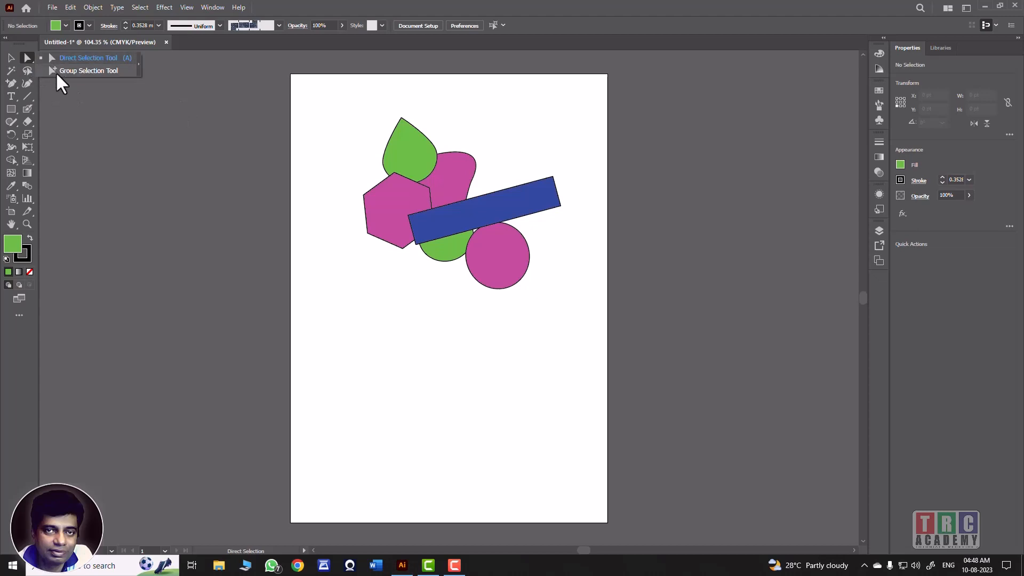
left_click(56, 72)
left_click_drag(361, 141, 371, 149)
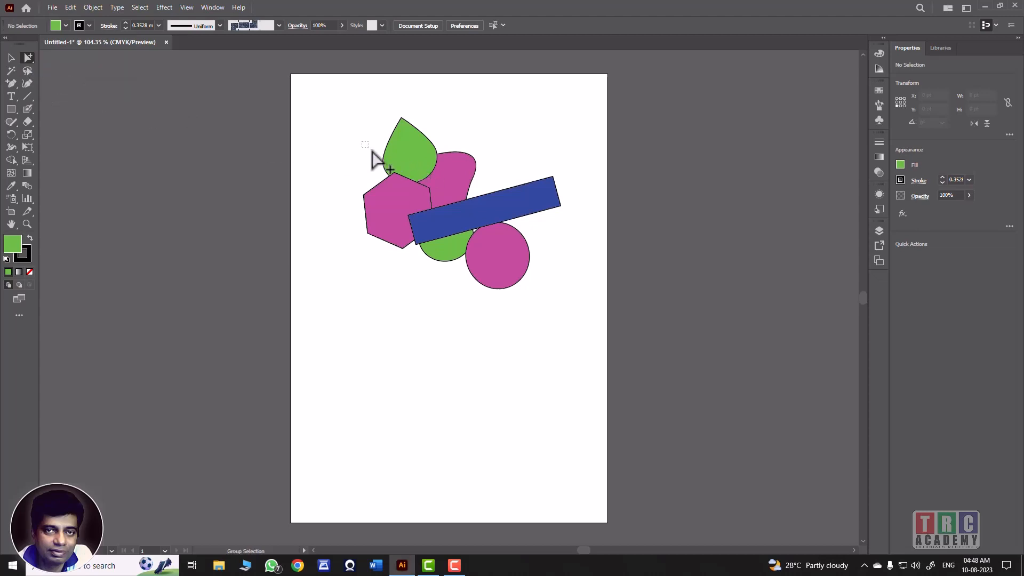
left_click_drag(429, 195, 434, 198)
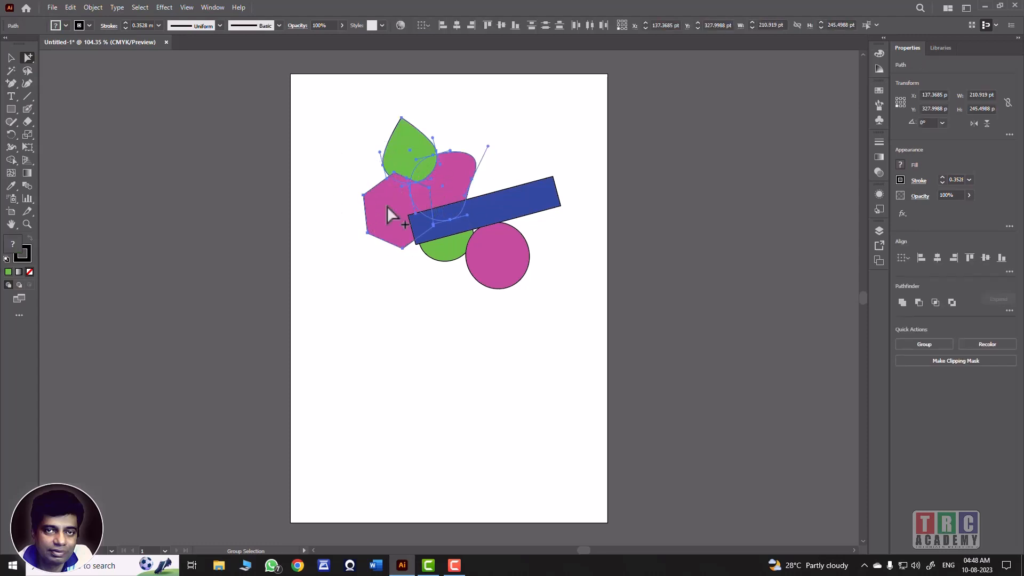
left_click(368, 289)
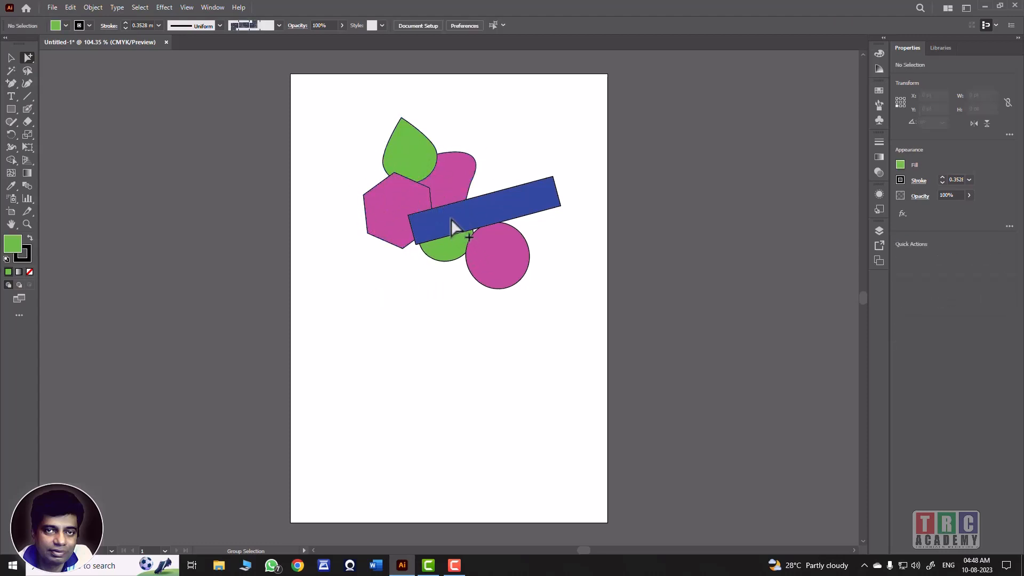
left_click_drag(451, 221, 477, 199)
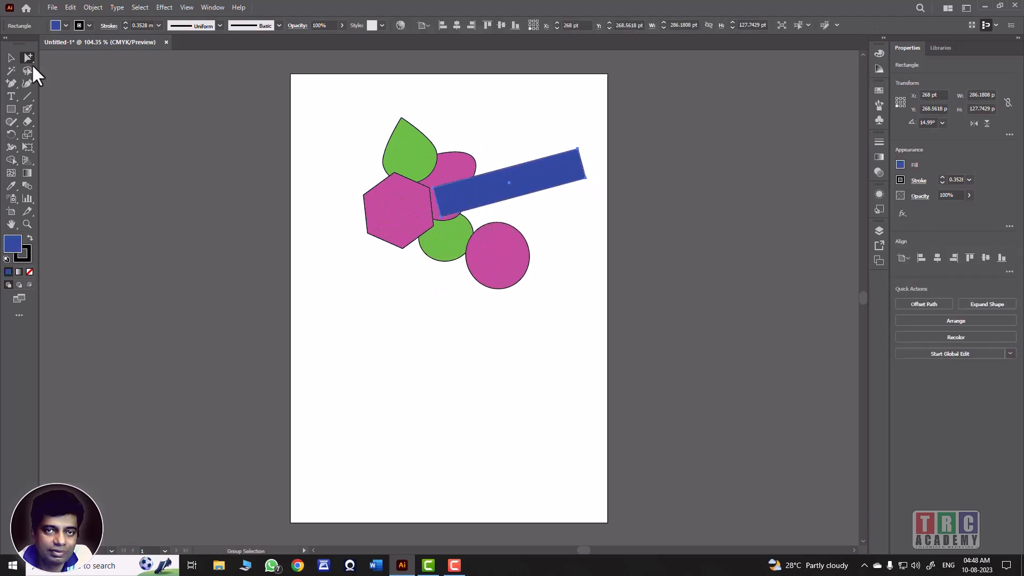
Area-select the hexagon, lower green circle and lower magenta circle with Group Selection, and reduce the selection to the magenta circle
left_click_drag(416, 292, 551, 240)
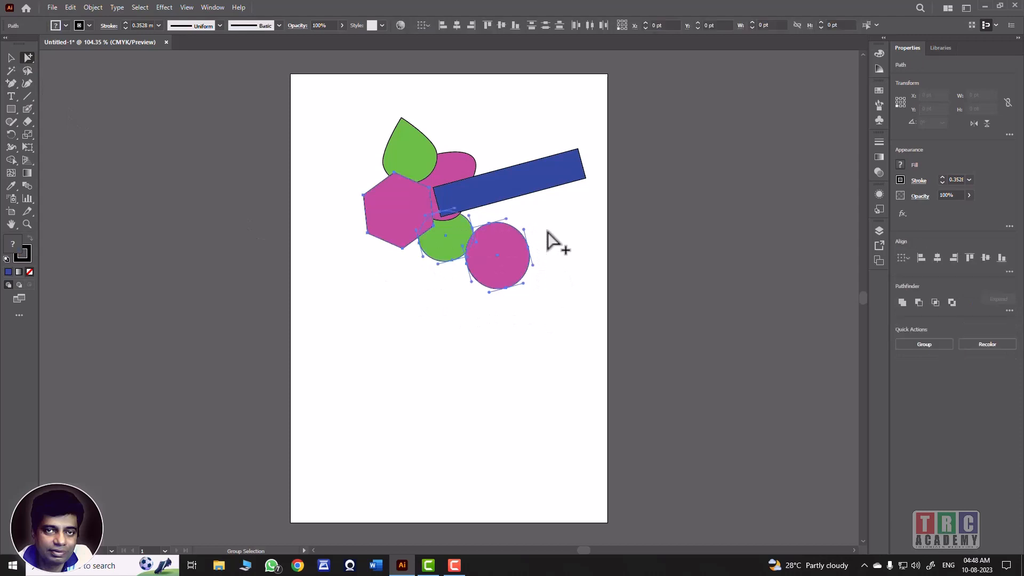
left_click(461, 293)
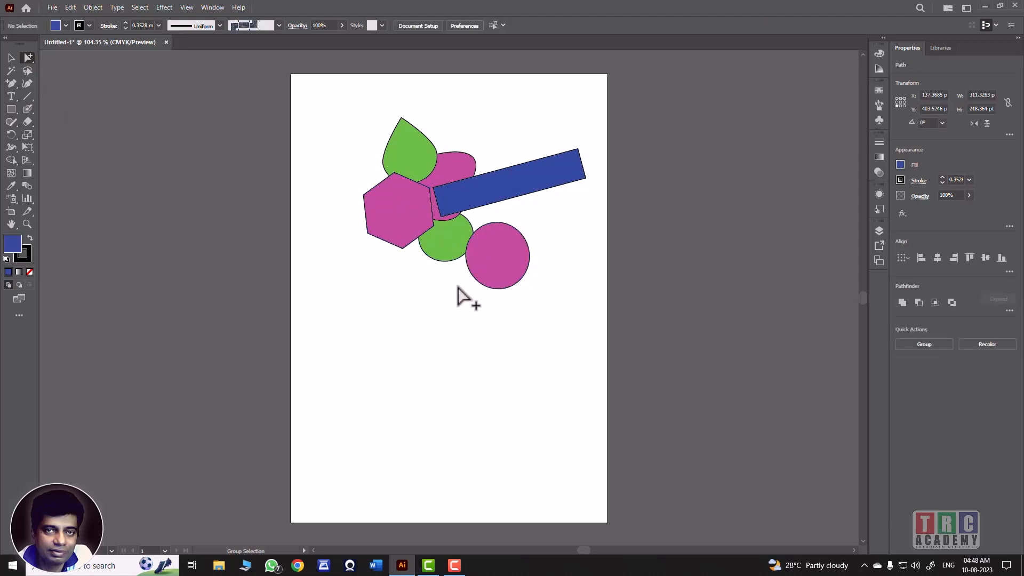
left_click_drag(397, 283, 564, 244)
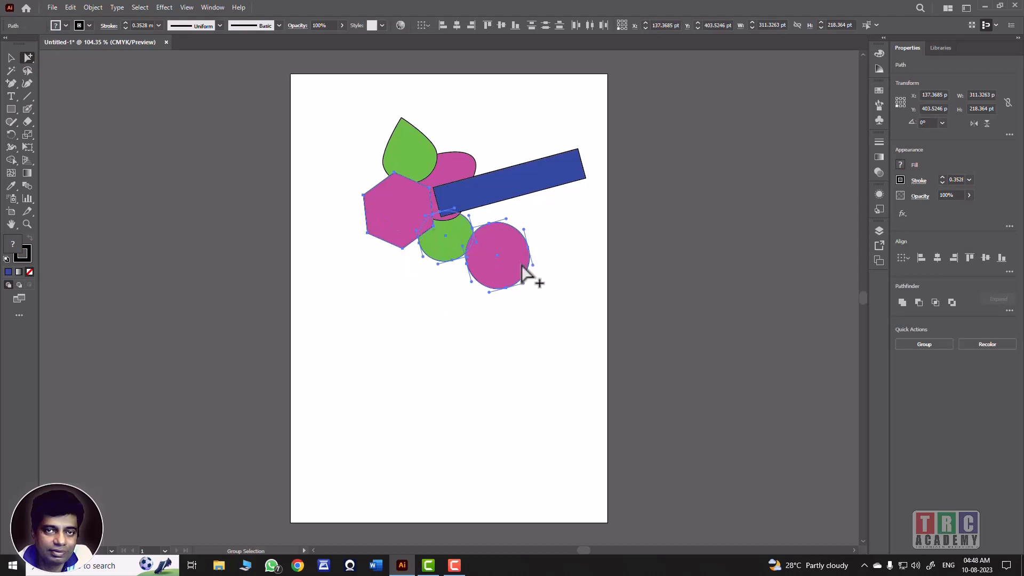
left_click(505, 231)
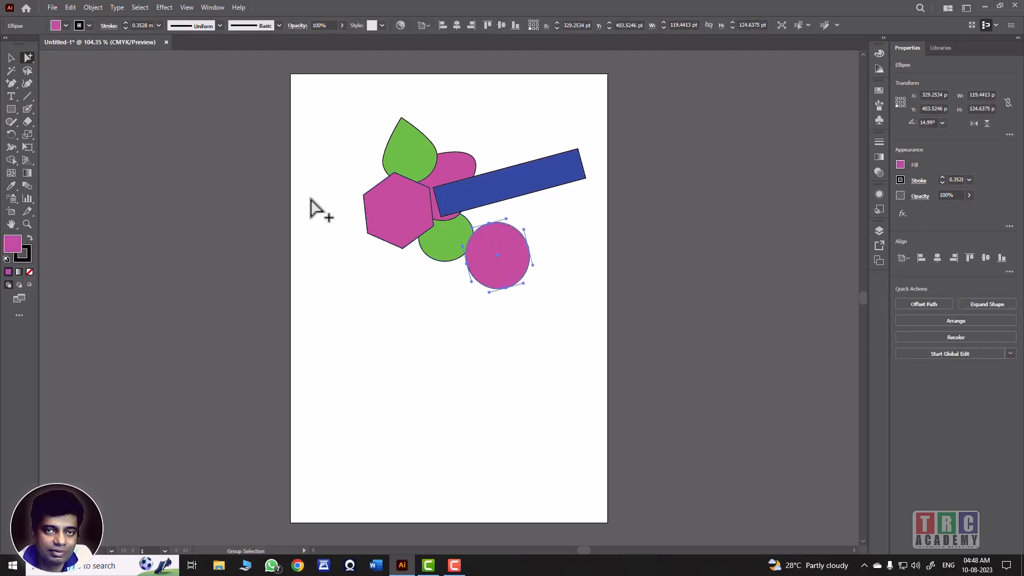
Reshape the lower magenta circle into a teardrop by pulling its top anchor point upward, and clear the selection
left_click_drag(310, 199, 520, 288)
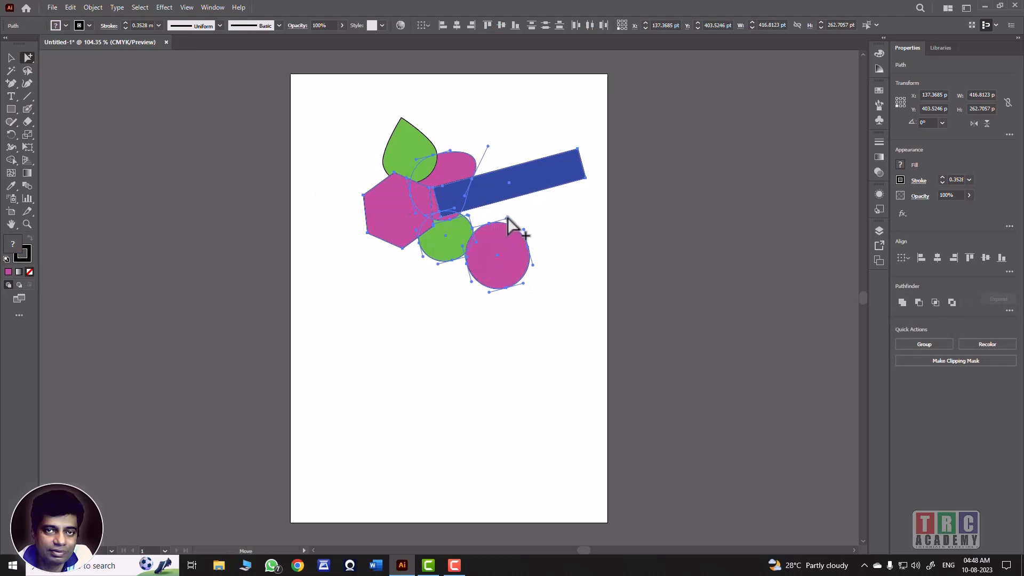
left_click_drag(507, 221, 515, 215)
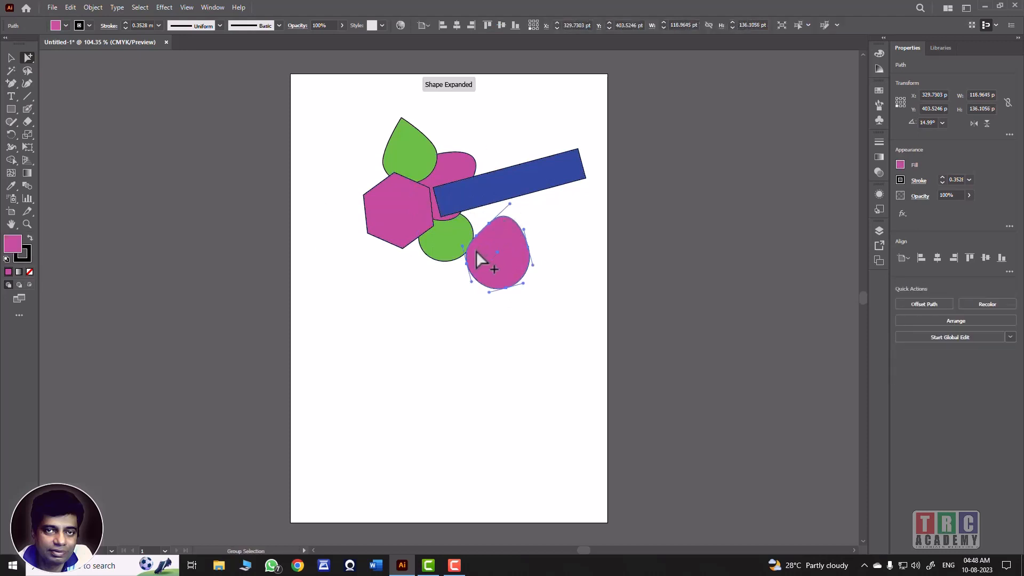
left_click(456, 239)
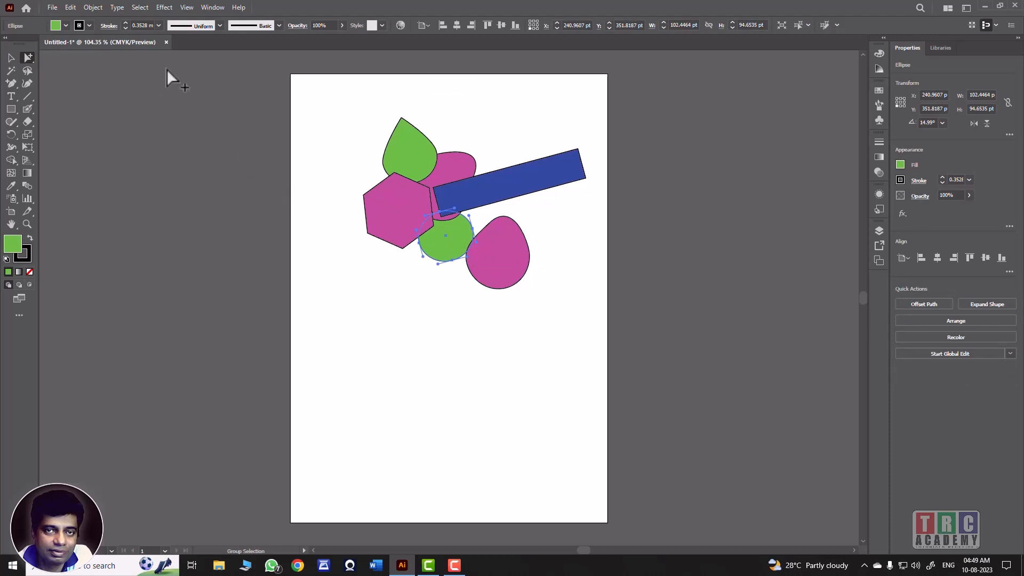
left_click(27, 57)
left_click(55, 69)
left_click(233, 189)
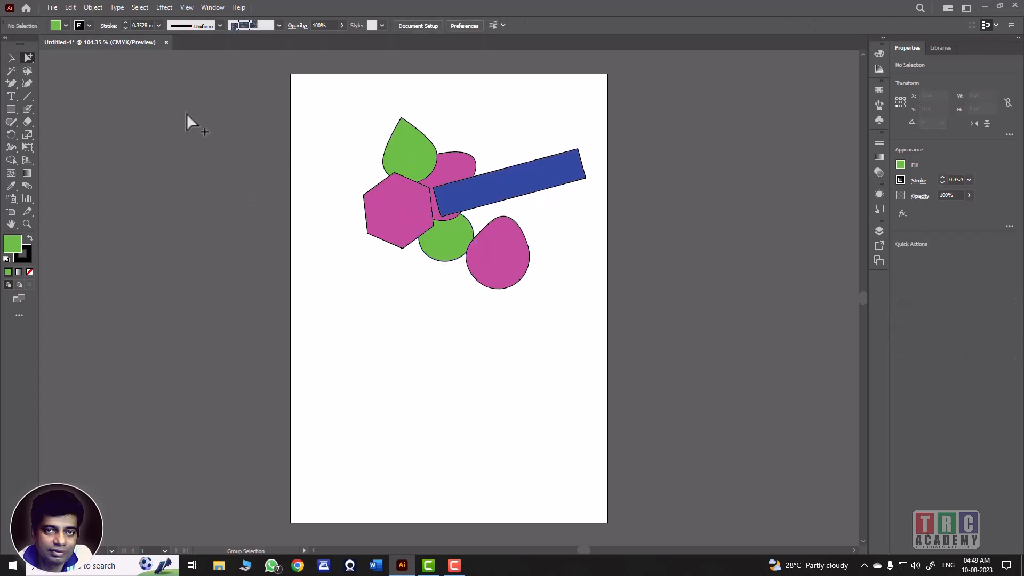
Select all six shapes with the Selection tool and group them
left_click(12, 57)
left_click_drag(536, 270, 612, 330)
left_click(92, 8)
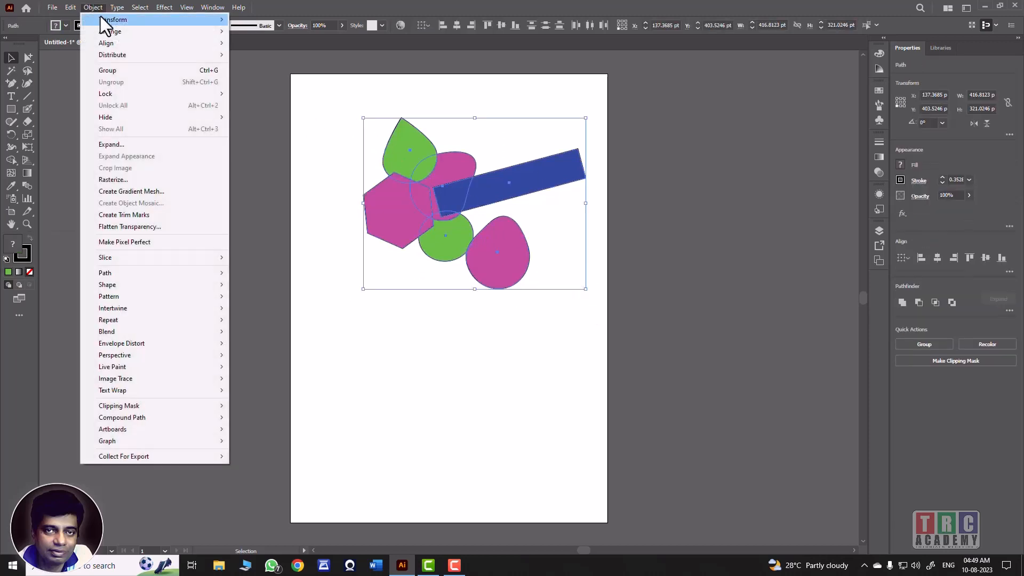
left_click(114, 72)
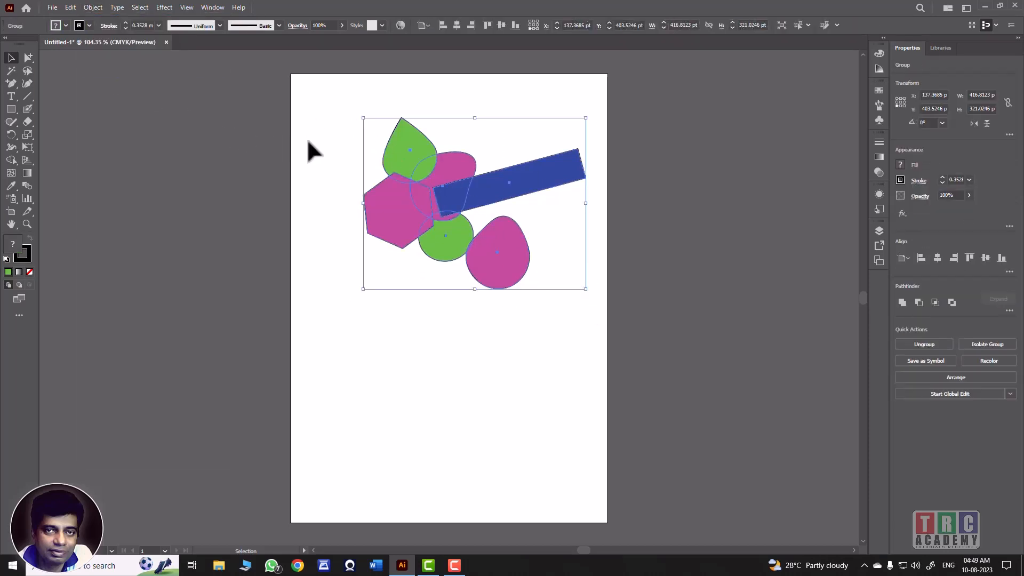
Select only the hexagon and the lower green circle inside the group with the Group Selection tool
left_click(340, 153)
left_click(430, 154)
left_click(27, 57)
left_click(320, 241)
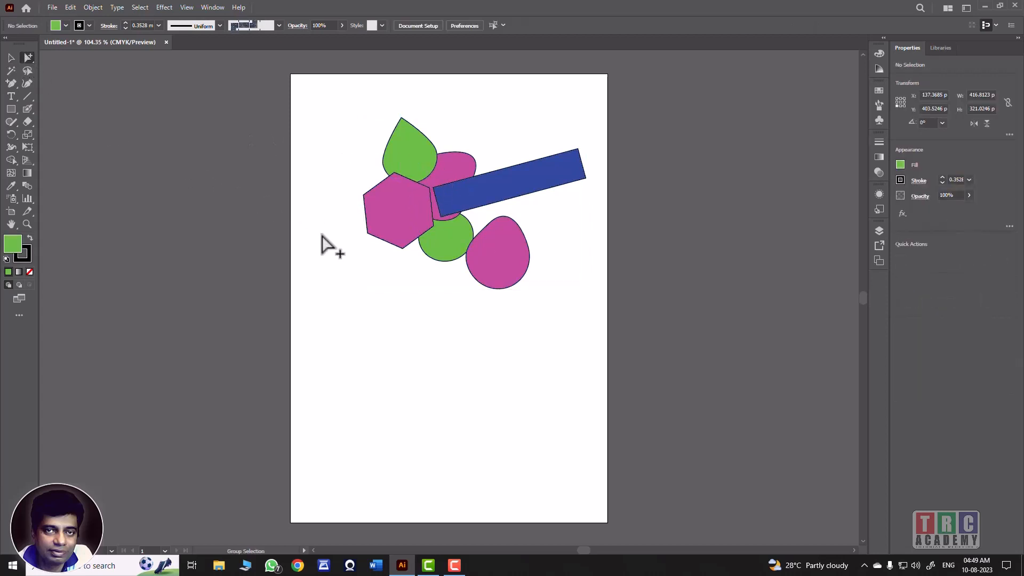
left_click_drag(441, 234, 441, 236)
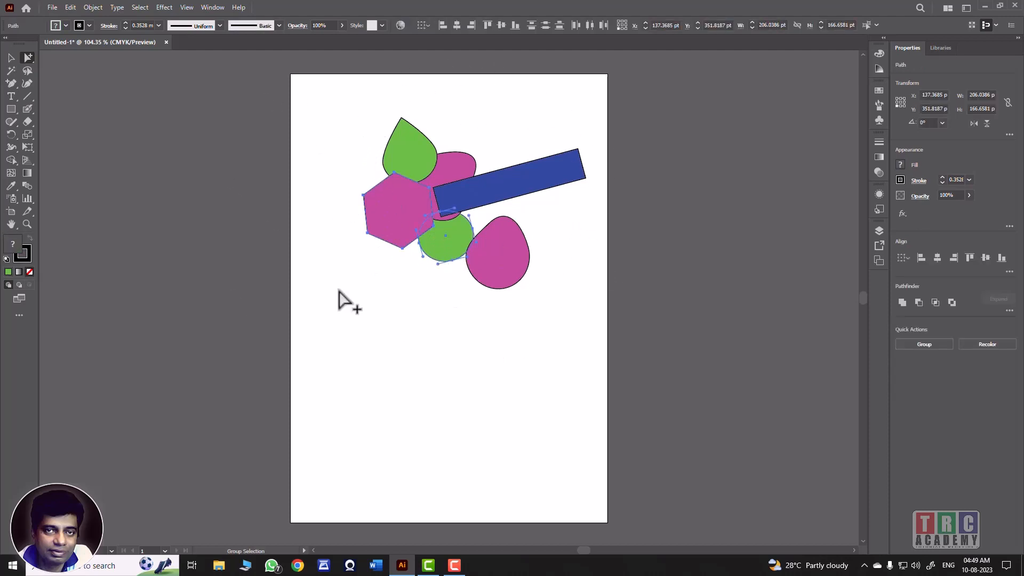
Select the whole group with the Selection tool and move it about 26 pt left and 11 pt down
left_click(12, 57)
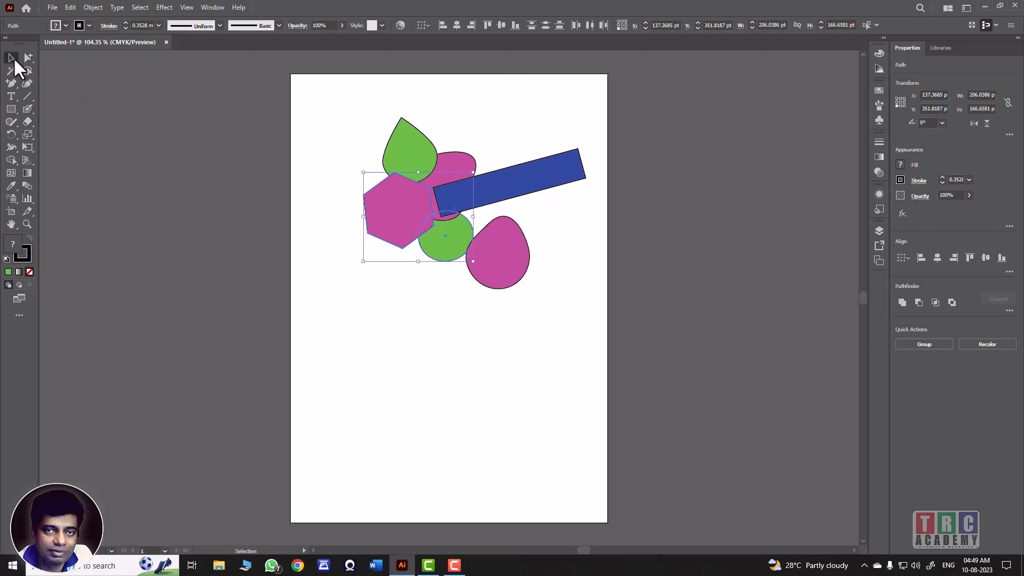
left_click(277, 165)
left_click(436, 206)
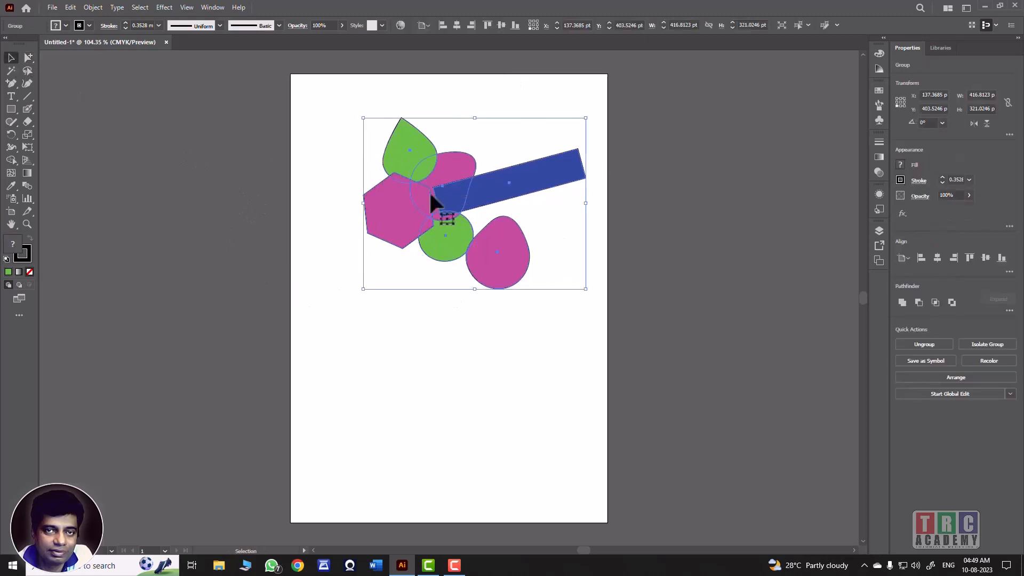
mouse_move(413, 153)
left_mouse_down()
mouse_move(368, 264)
mouse_move(418, 141)
left_mouse_up()
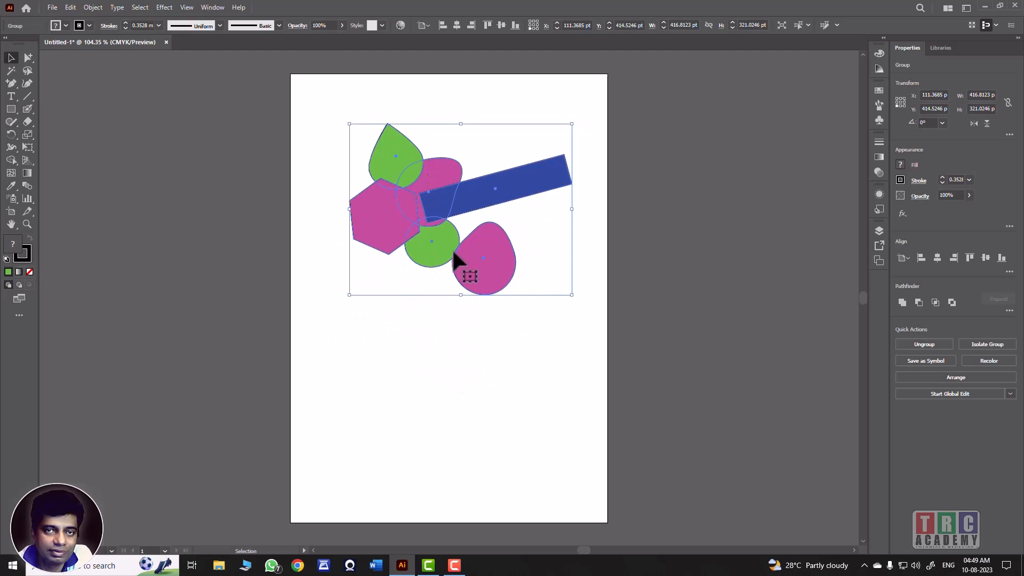
Move the lower green circle and magenta teardrop within the group about 85 pt right and 64 pt up using Group Selection
left_click_drag(28, 58, 53, 70)
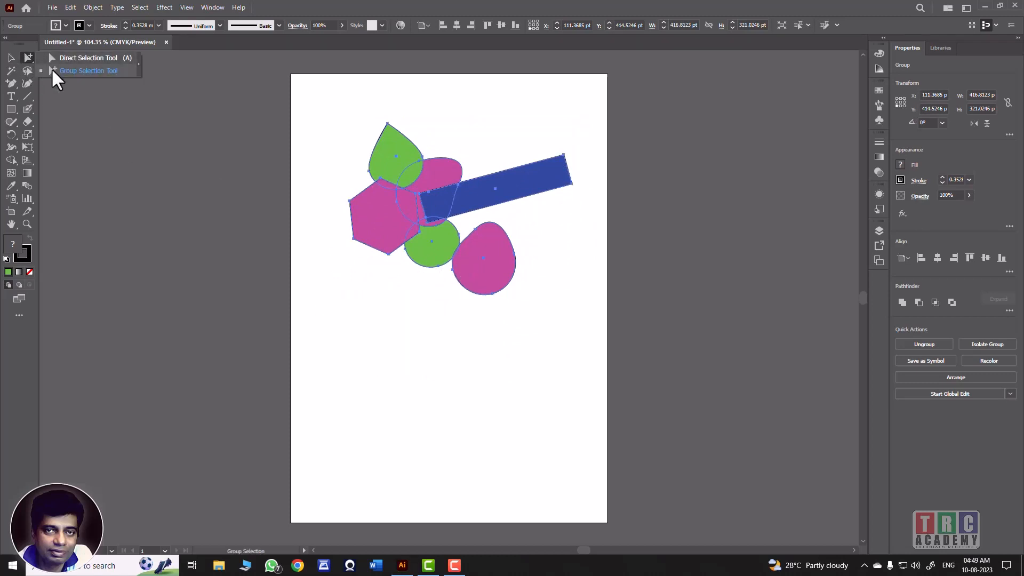
left_click(394, 296)
left_click_drag(404, 300, 491, 207)
Clear the partial selection and select the entire group again with the Selection tool
left_click(11, 58)
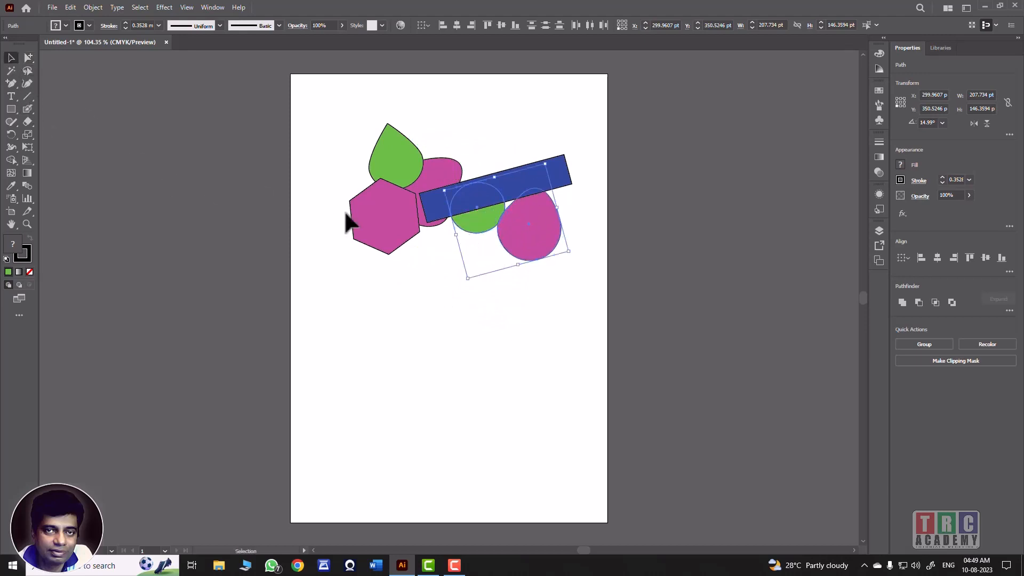
left_click(434, 300)
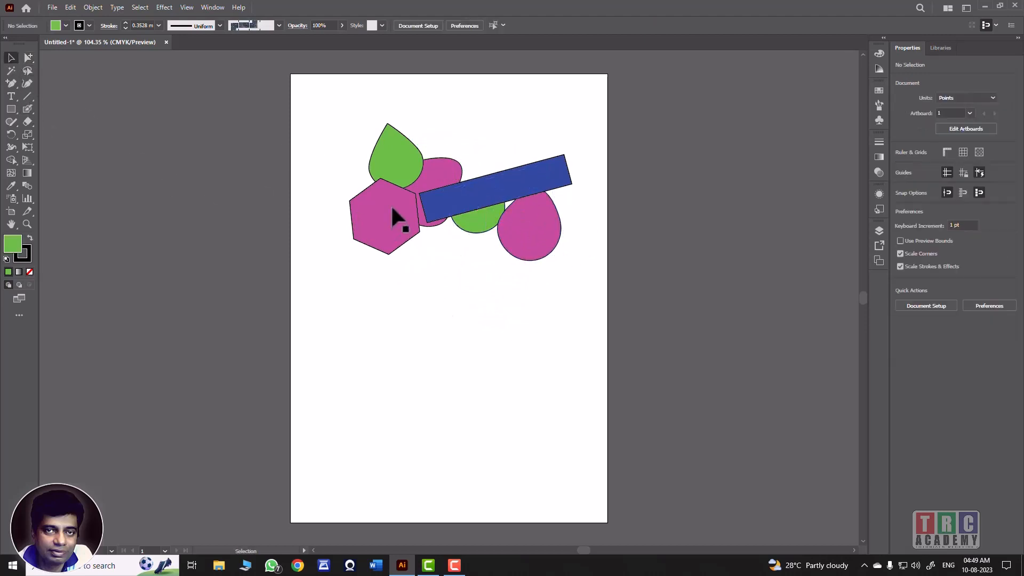
left_click(391, 206)
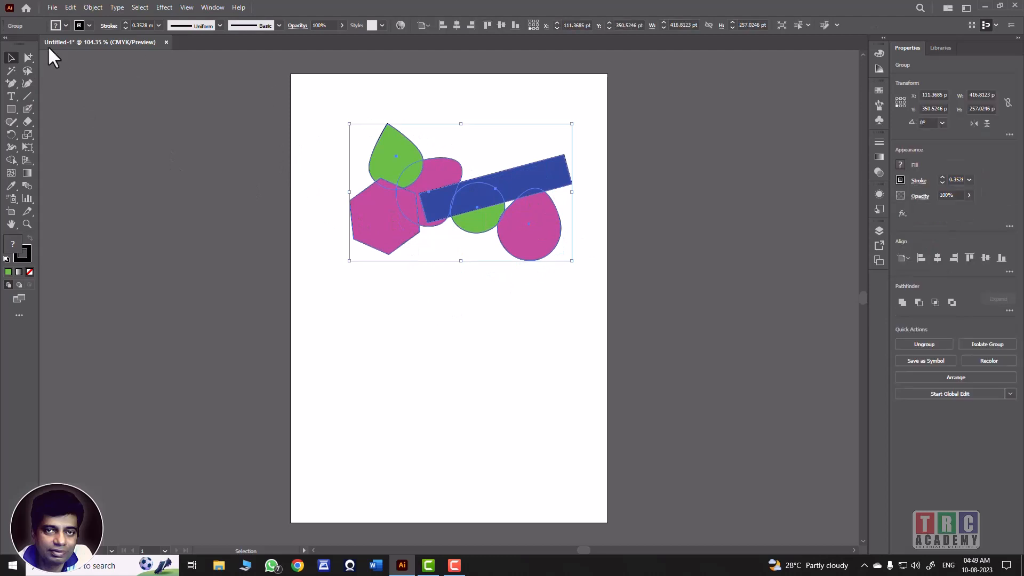
left_click(26, 55)
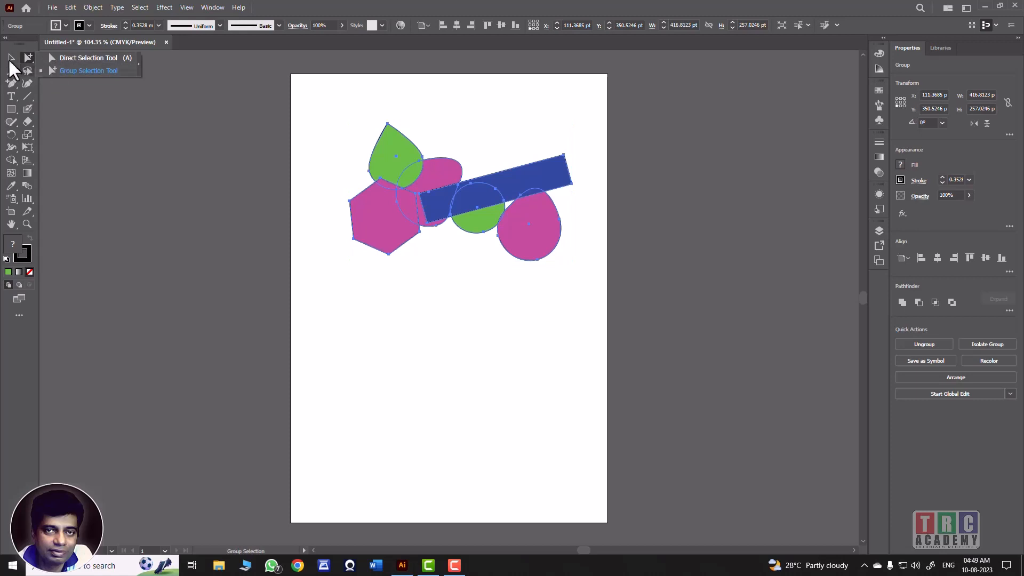
left_click(12, 58)
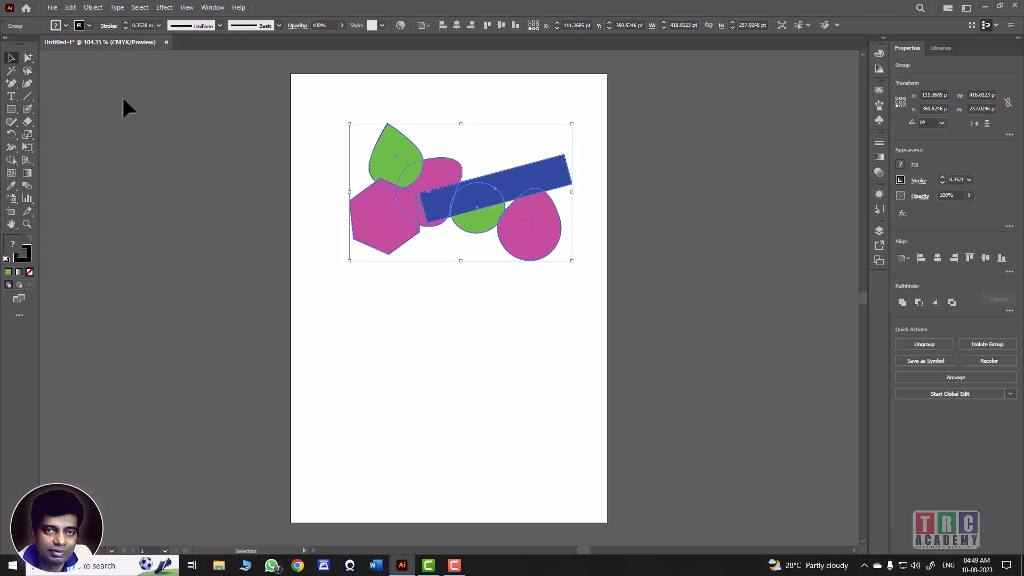
Open the Magic Wand options and restrict matching to Fill Color only, with a tolerance of 12
left_click(11, 71)
double_click(11, 69)
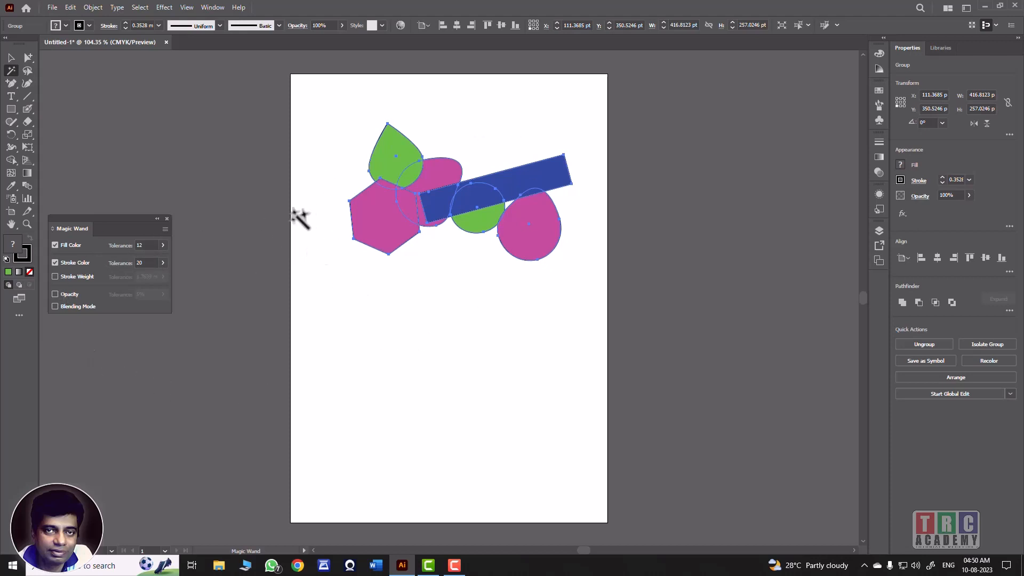
left_click(55, 276)
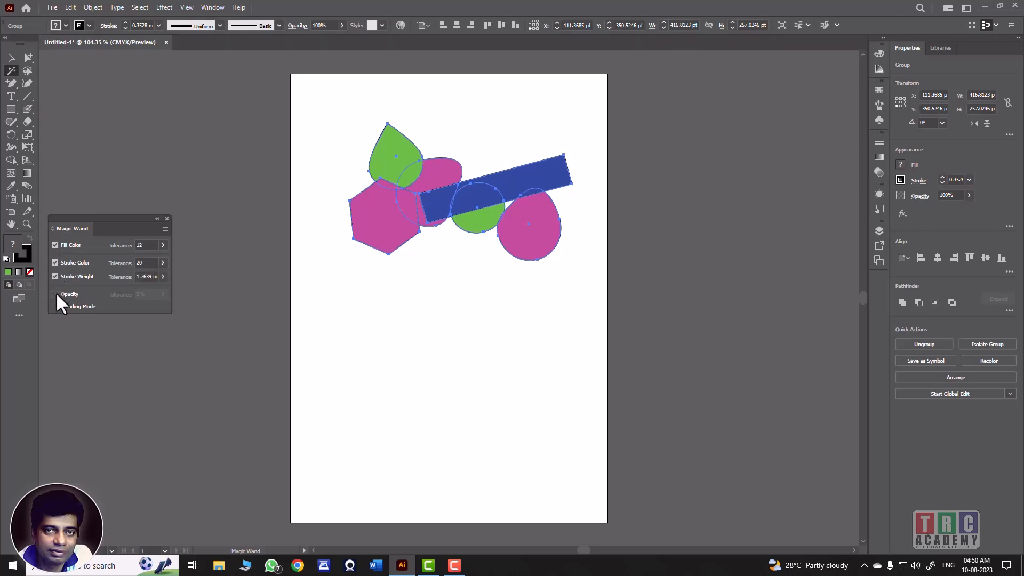
left_click(55, 294)
left_click(55, 306)
left_click(55, 293)
left_click(54, 274)
left_click(54, 260)
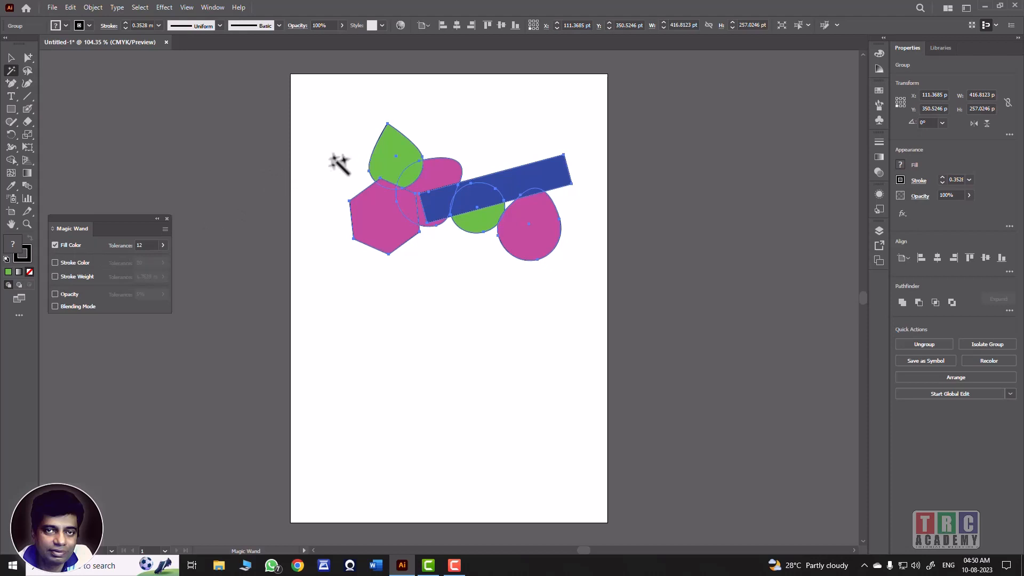
Clear the group selection and select the objects matching the green teardrop's fill with the Magic Wand
left_click(327, 154)
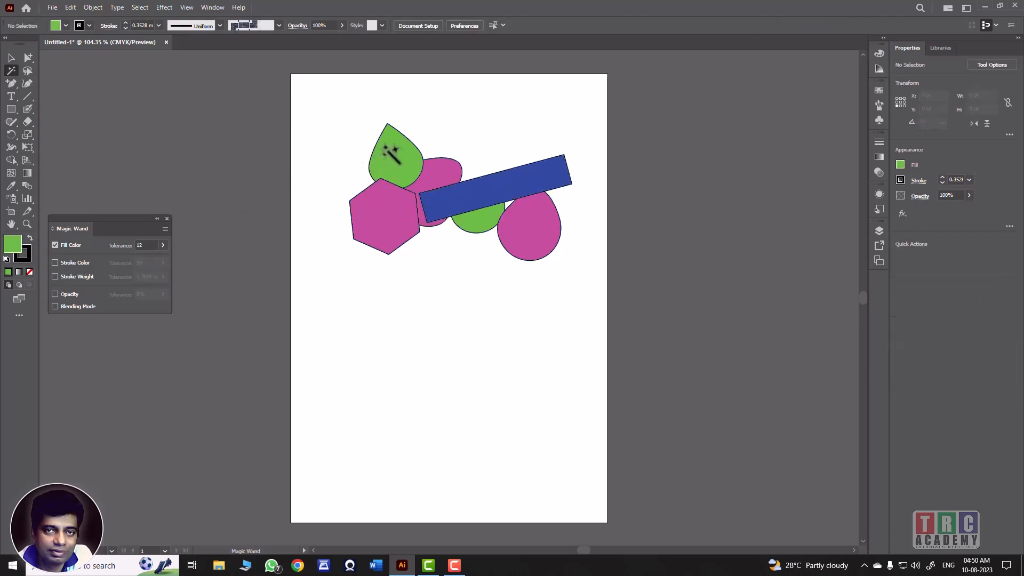
left_click(391, 155)
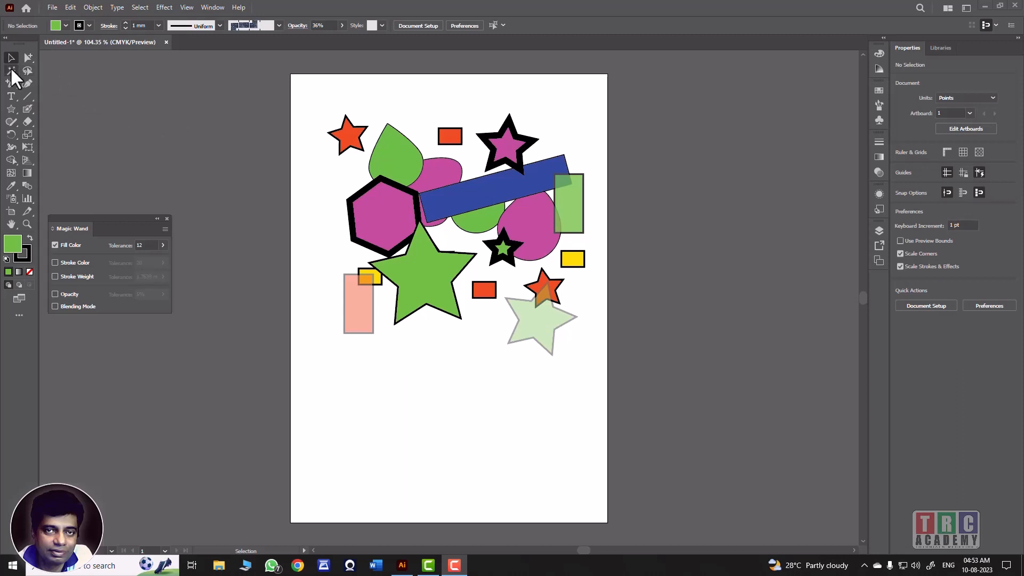
Select the hexagon, the blue rectangle and the small red star individually to compare their fill, stroke weight and opacity
left_click(368, 213)
left_click(366, 210)
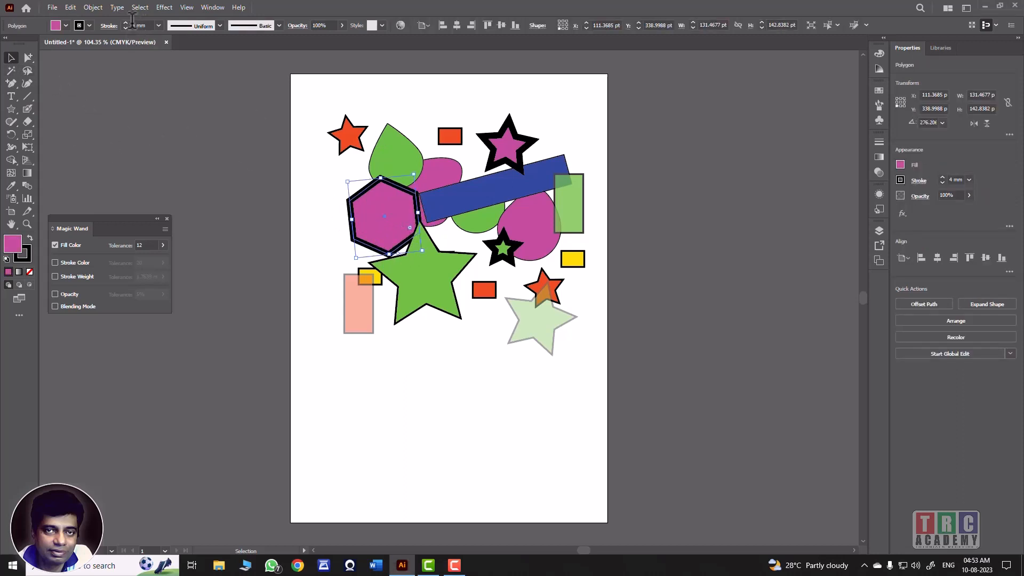
left_click(477, 201)
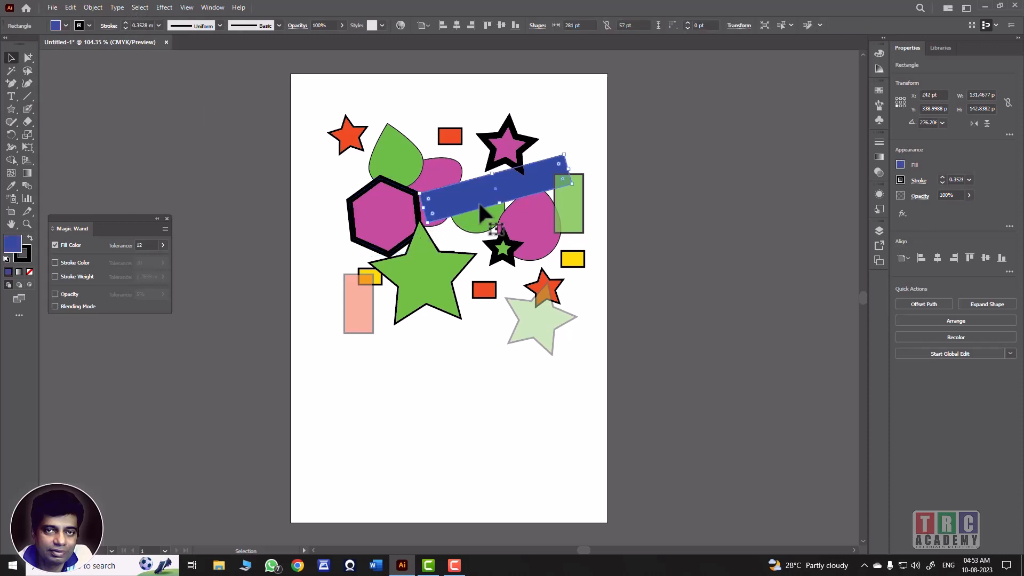
left_click(408, 168)
left_click(387, 221)
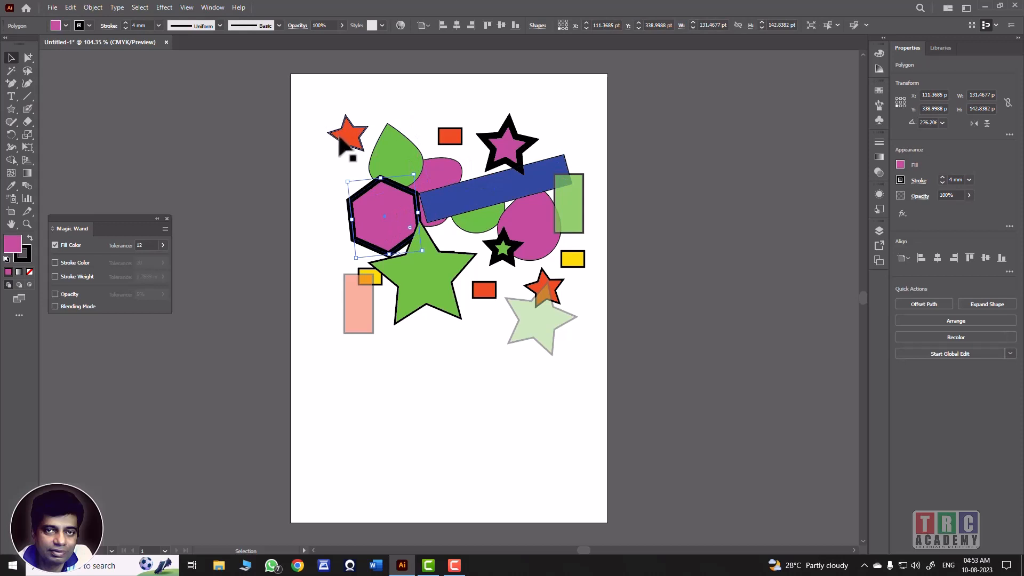
left_click(347, 137)
Select the translucent red rectangle near the artboard's left edge and set its opacity to 41%
left_click(352, 295)
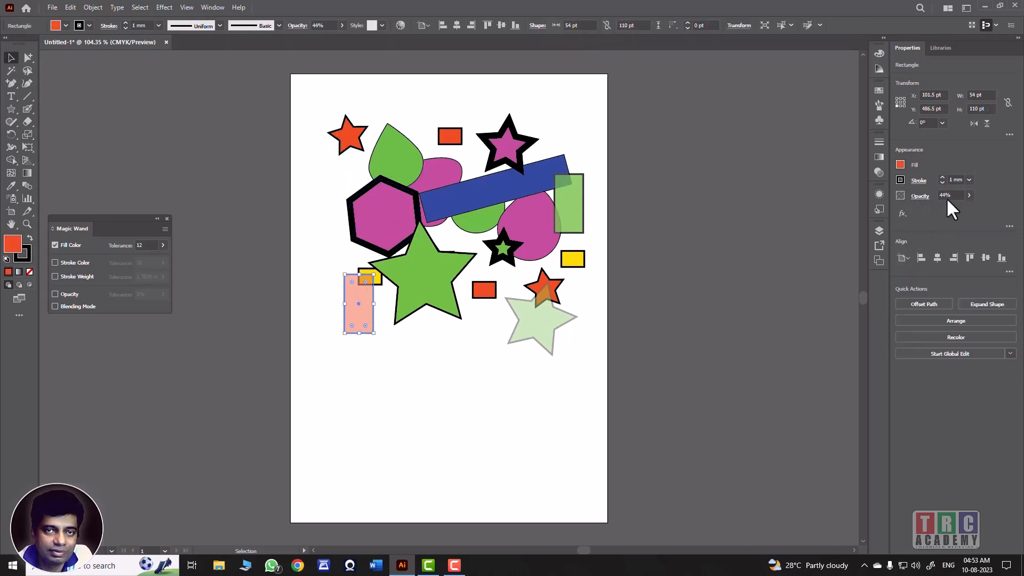
left_click(968, 195)
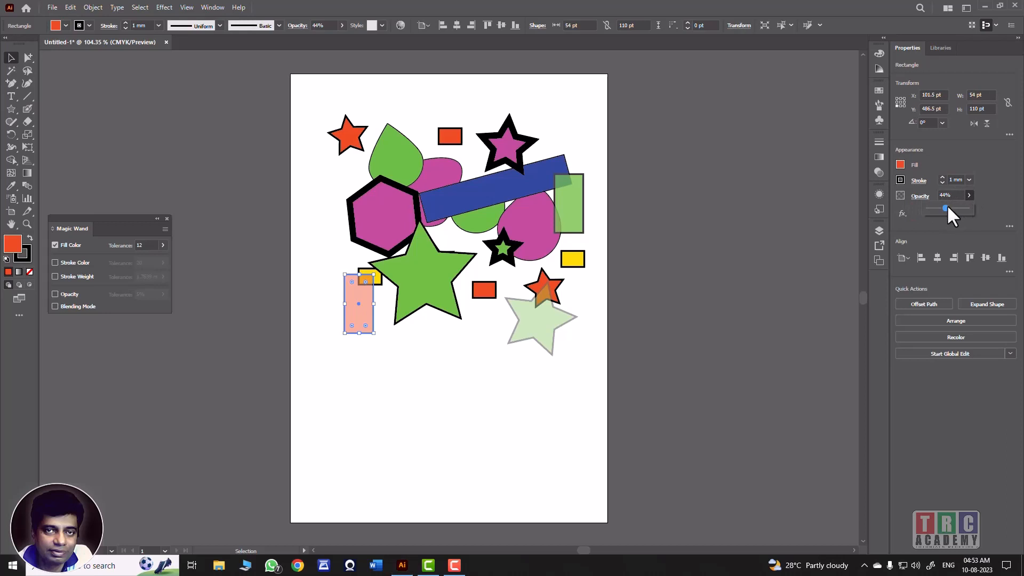
left_click_drag(946, 206, 944, 208)
left_click(81, 244)
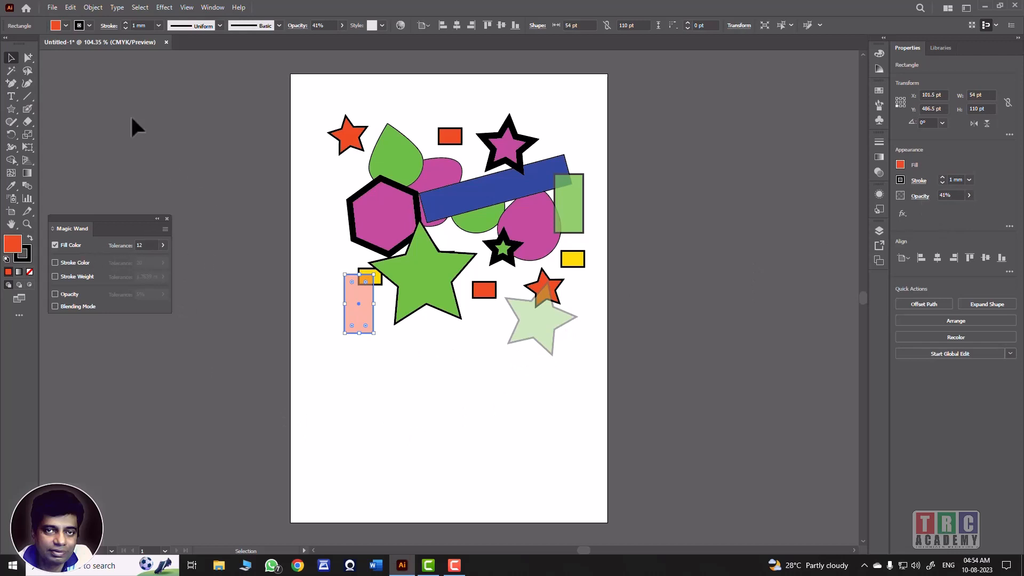
Select all objects matching the hexagon's magenta fill with the Magic Wand, and clear the selection with the Selection tool
left_click(11, 70)
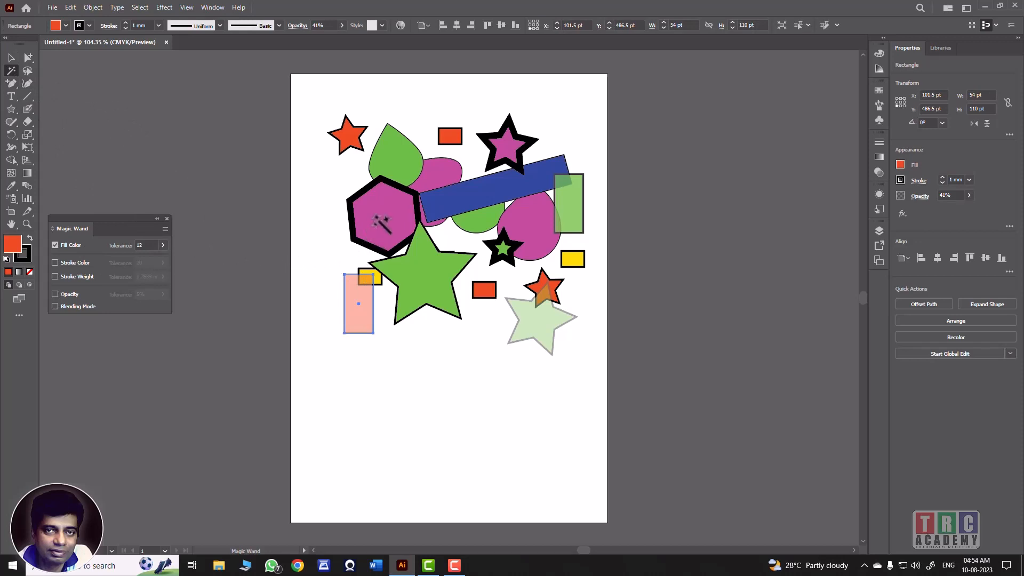
left_click(382, 216)
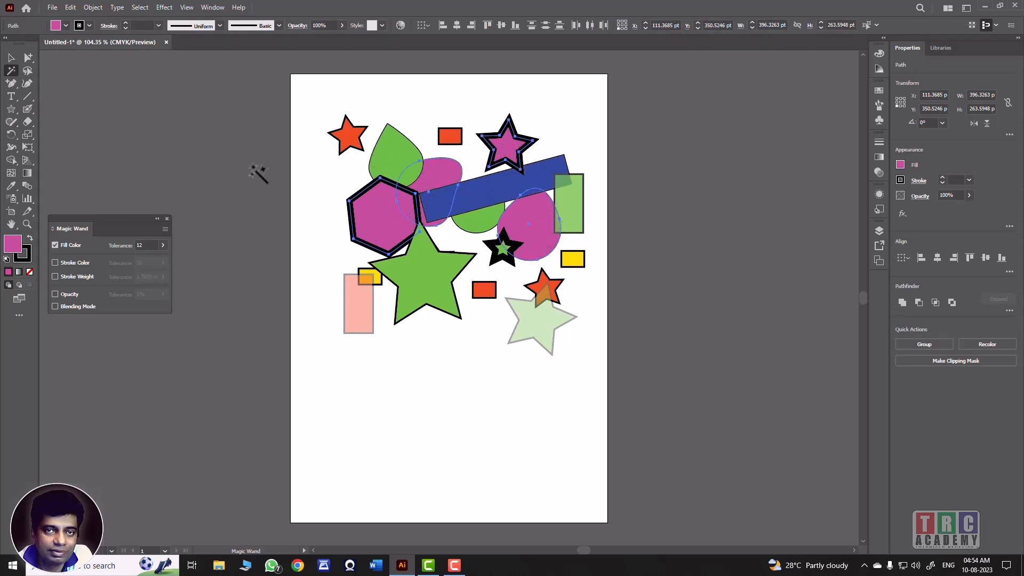
left_click(11, 57)
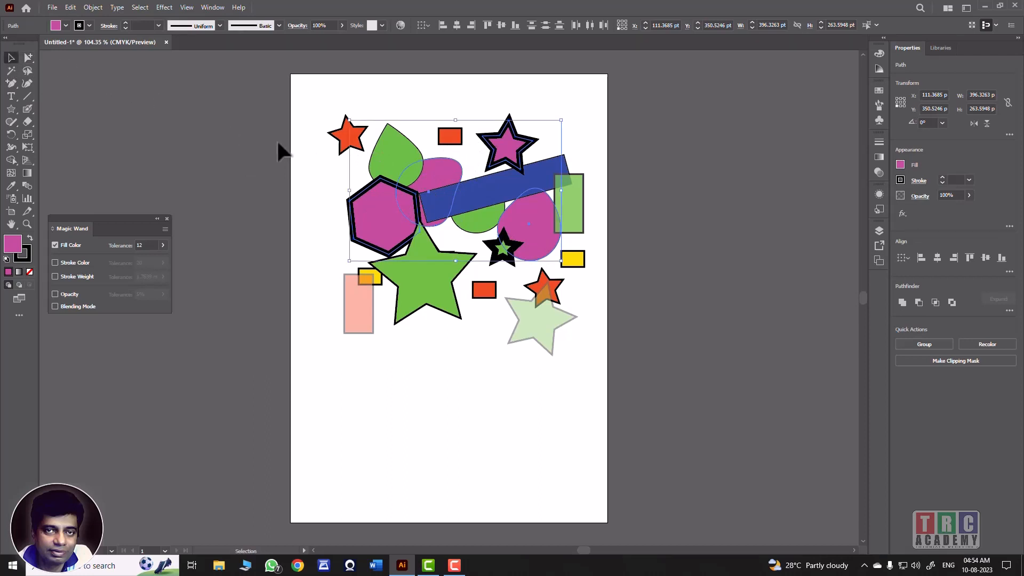
left_click(278, 143)
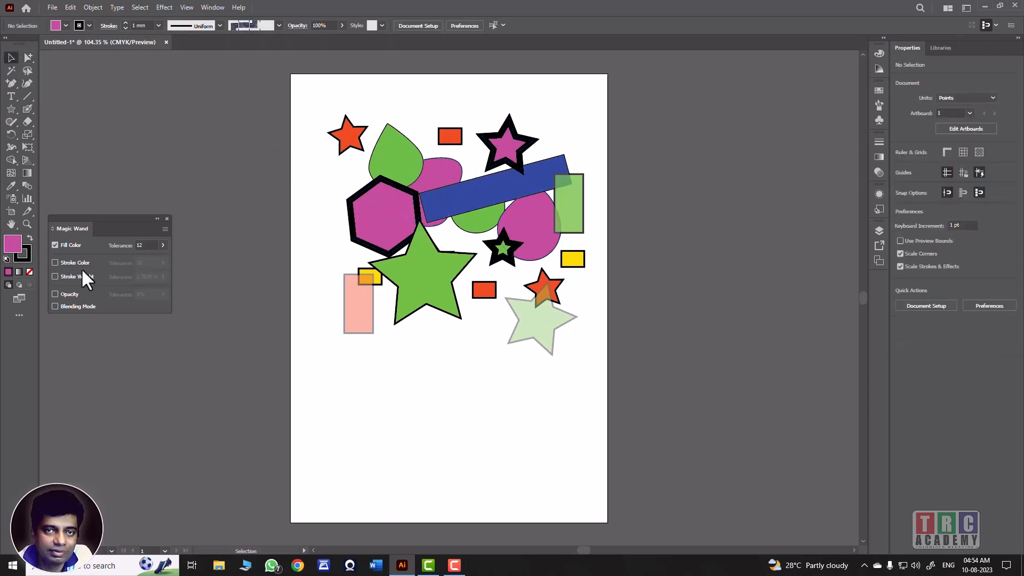
Select all objects matching the hexagon's stroke with the Magic Wand set to Stroke Color only, and clear the selection
left_click(53, 245)
left_click(55, 262)
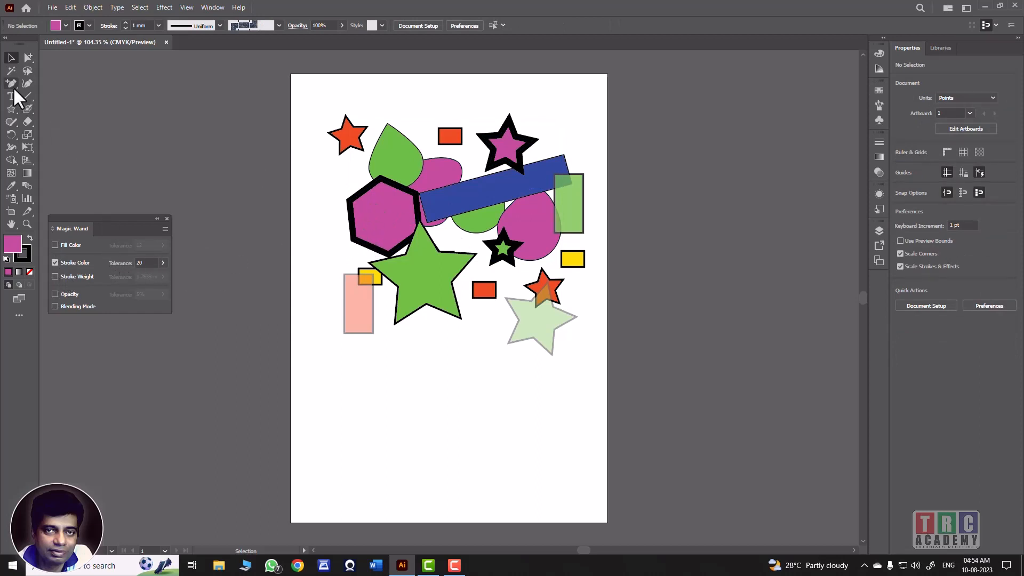
left_click(10, 70)
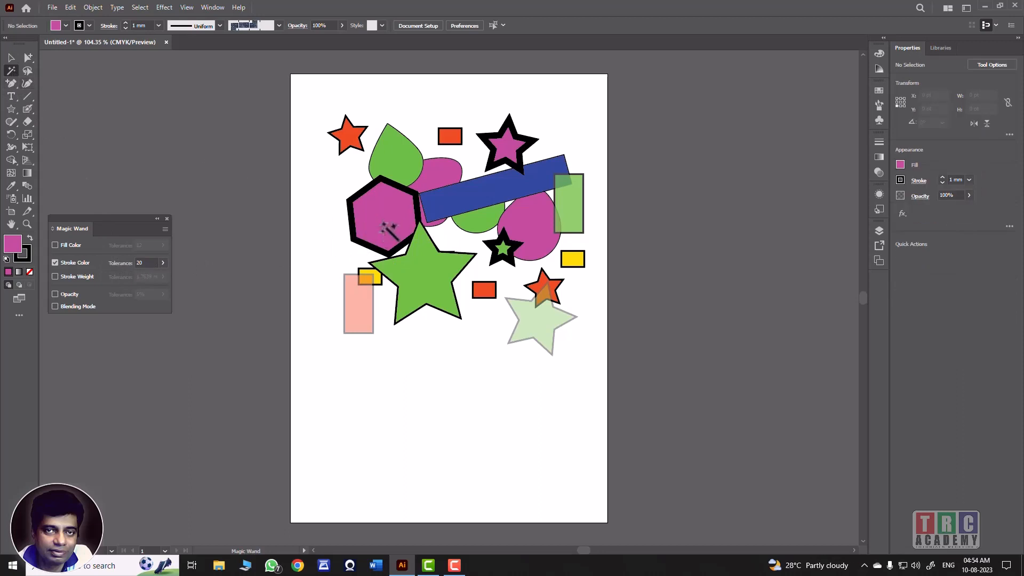
left_click(385, 227)
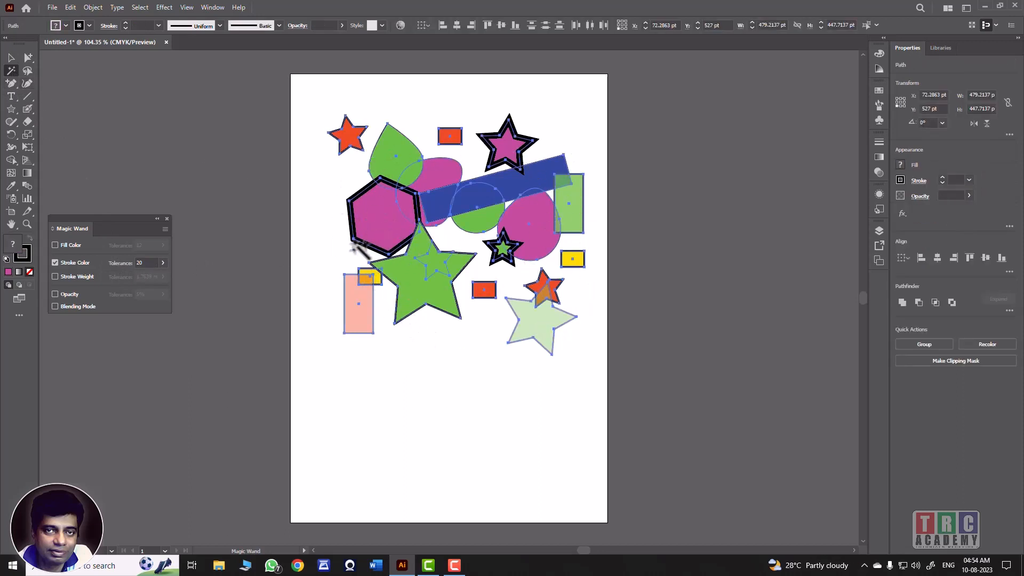
left_click(10, 57)
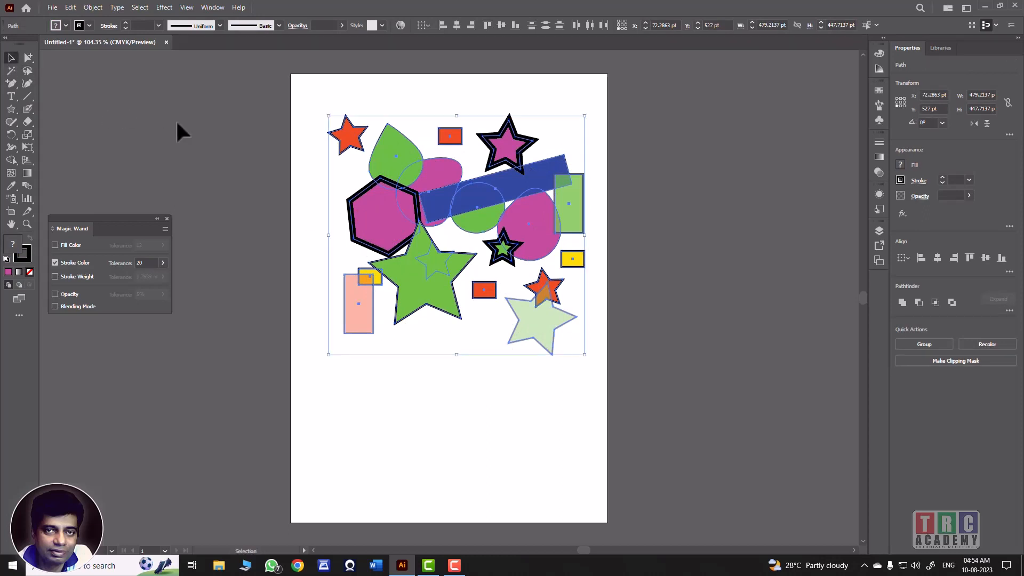
left_click(339, 204)
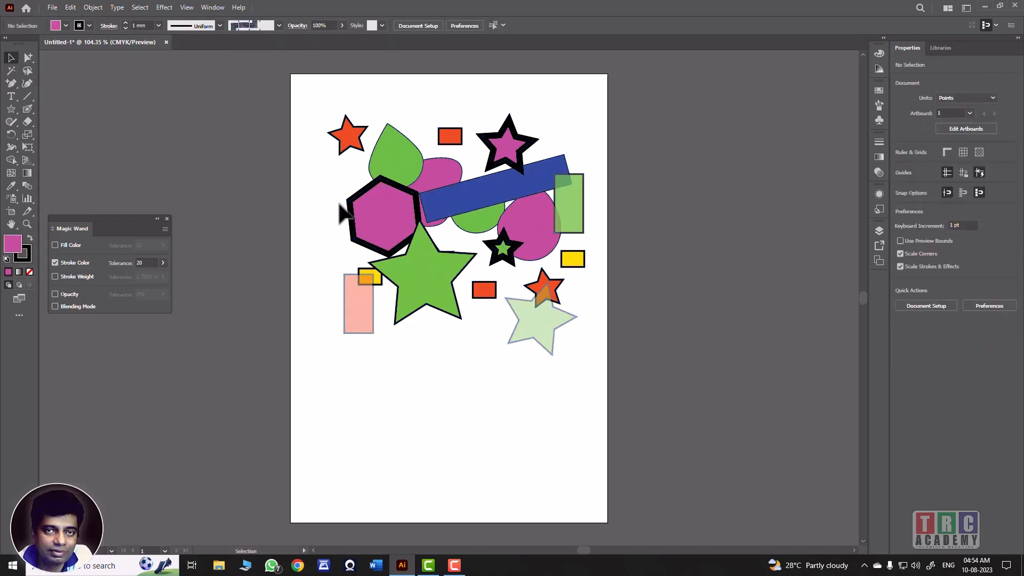
Set the magenta hexagon's stroke colour to orange FC7403 and clear the selection
left_click(367, 211)
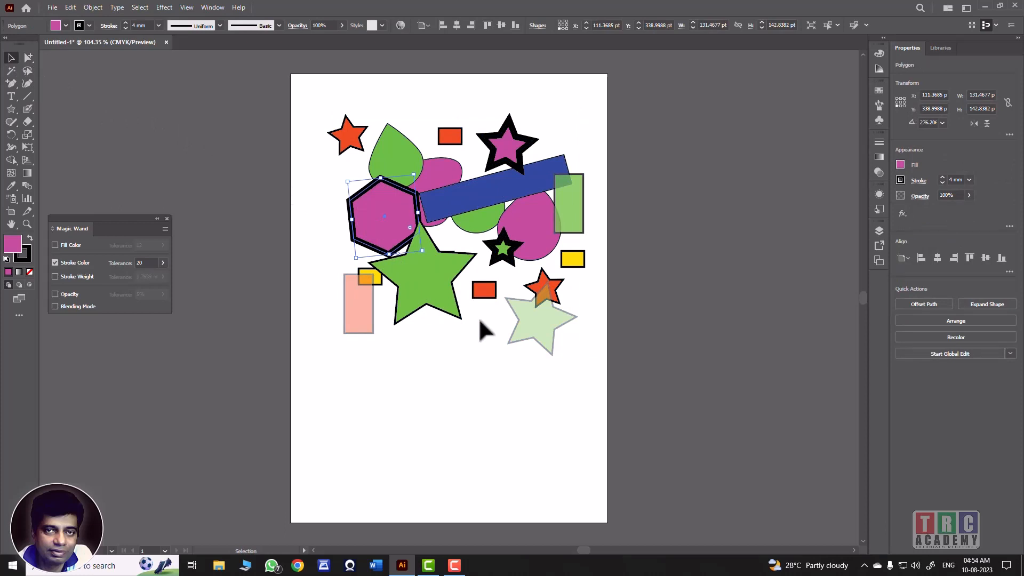
double_click(22, 253)
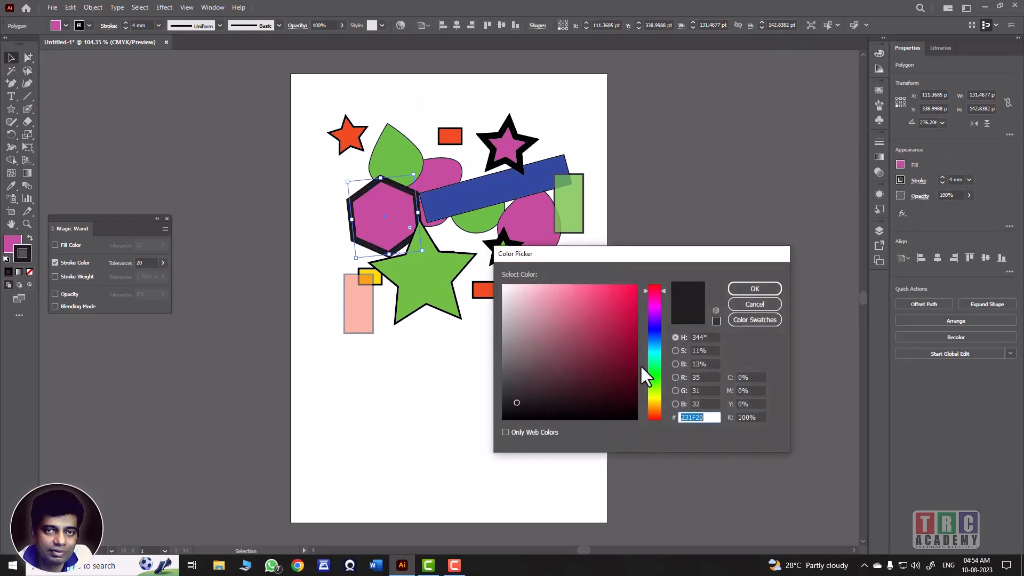
left_click(654, 372)
left_click(743, 288)
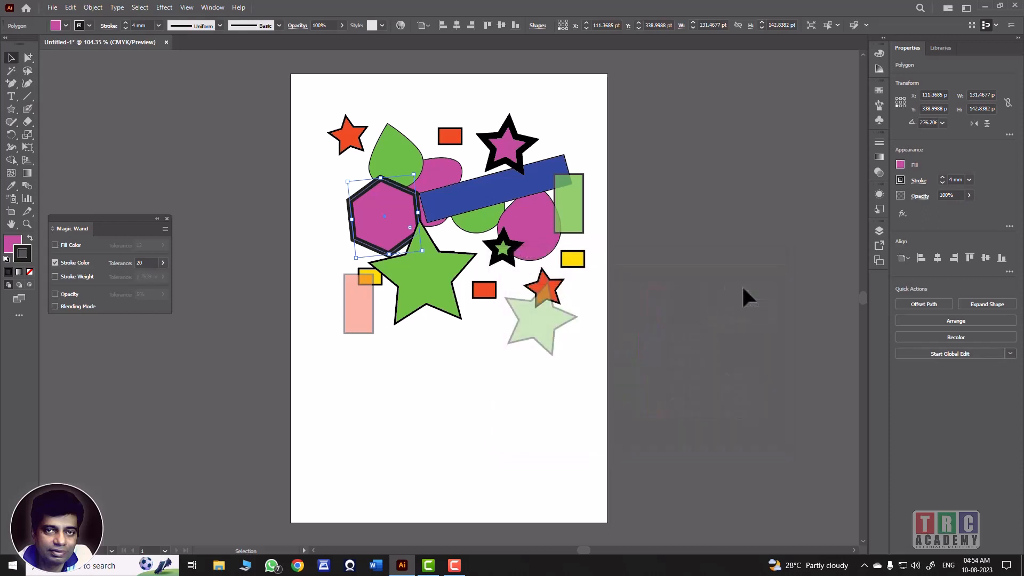
double_click(21, 254)
left_click_drag(604, 306, 614, 298)
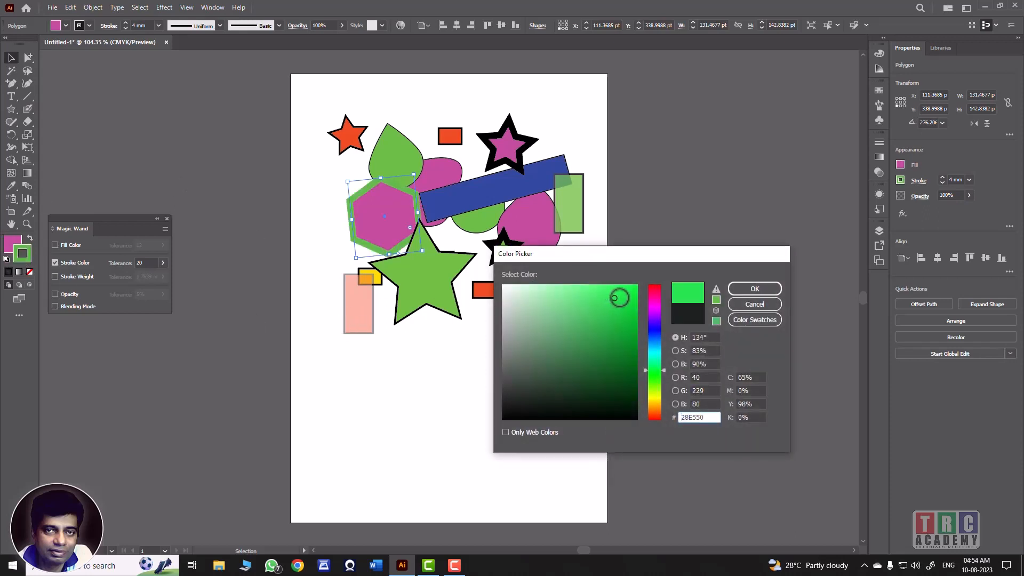
left_click(653, 309)
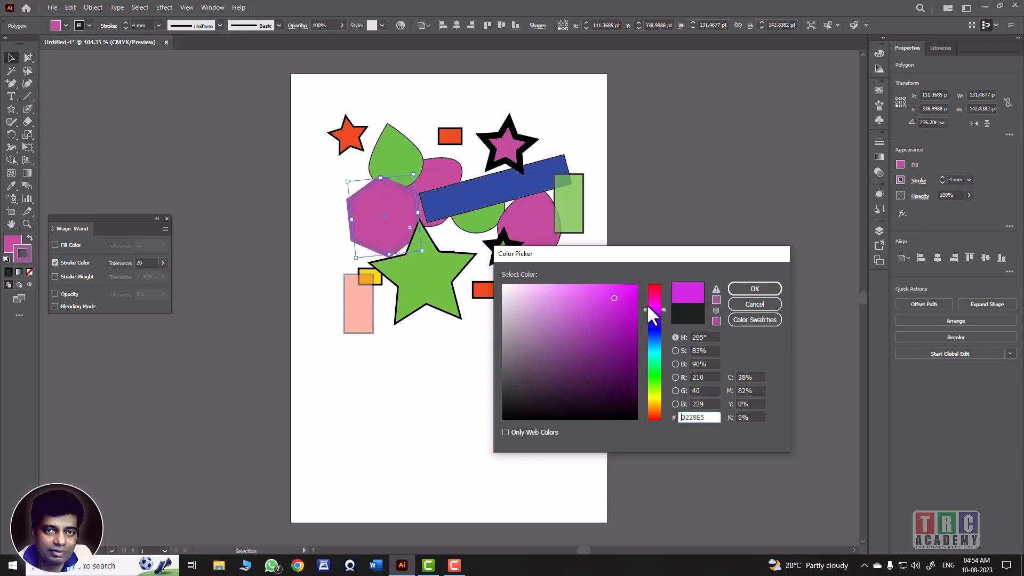
left_click(530, 338)
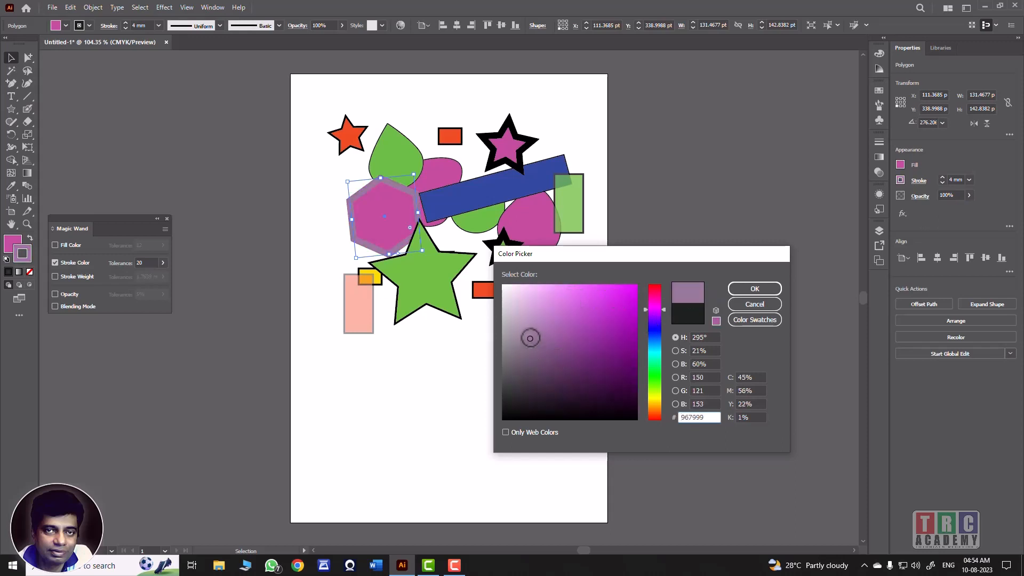
mouse_move(530, 339)
left_mouse_down()
mouse_move(548, 370)
mouse_move(573, 384)
left_mouse_up()
left_click(653, 409)
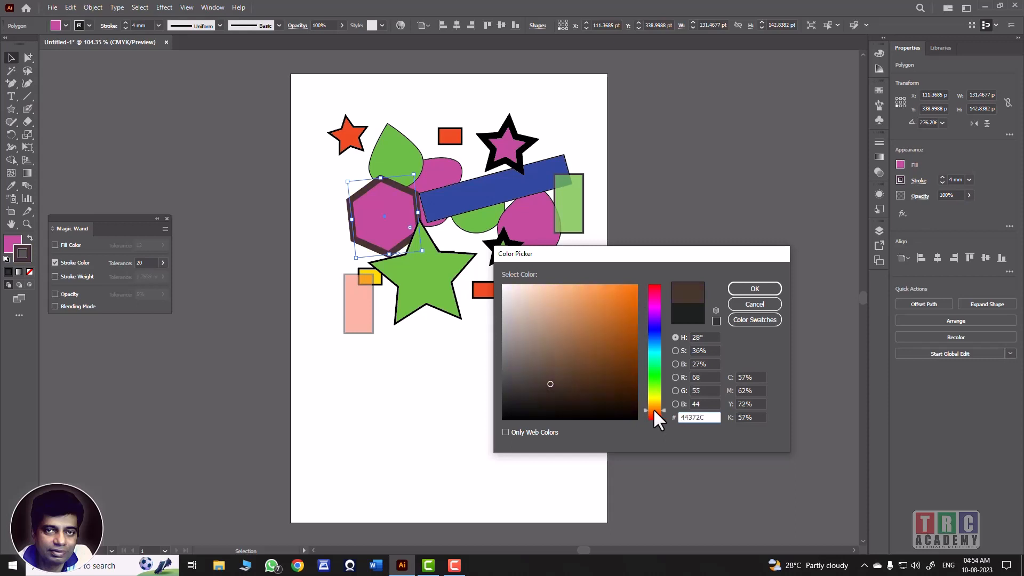
mouse_move(621, 336)
left_mouse_down()
mouse_move(617, 315)
mouse_move(638, 284)
left_mouse_up()
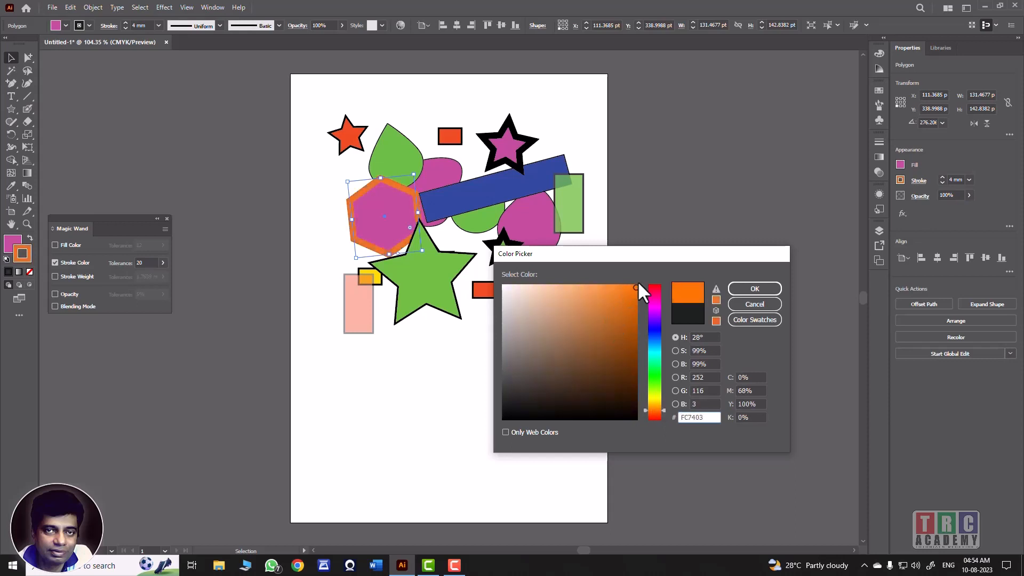
left_click(757, 289)
left_click(442, 381)
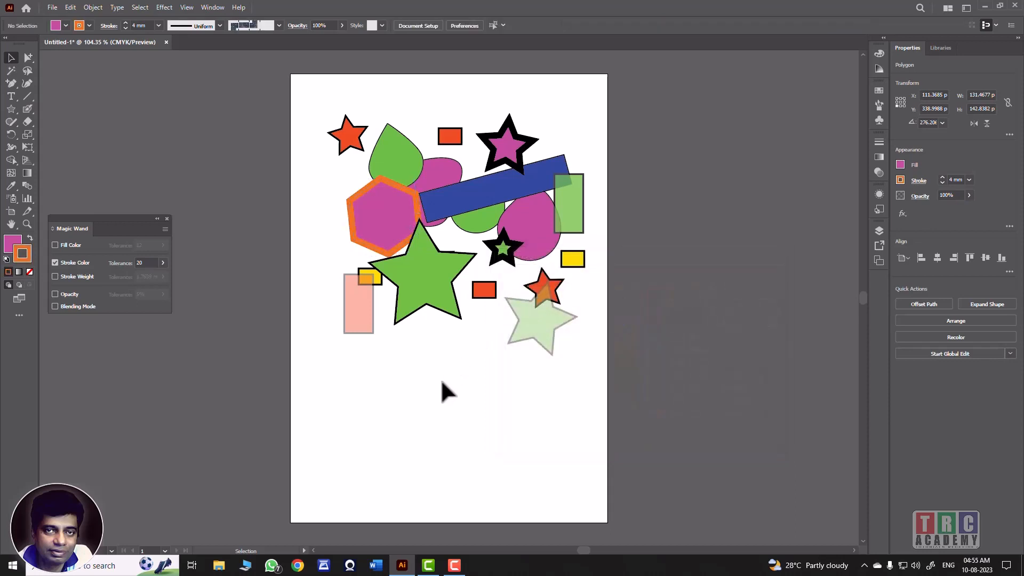
Set the stroke colour of the small yellow rectangle near the artboard's right edge to a golden yellow with hue 42°
left_click(571, 259)
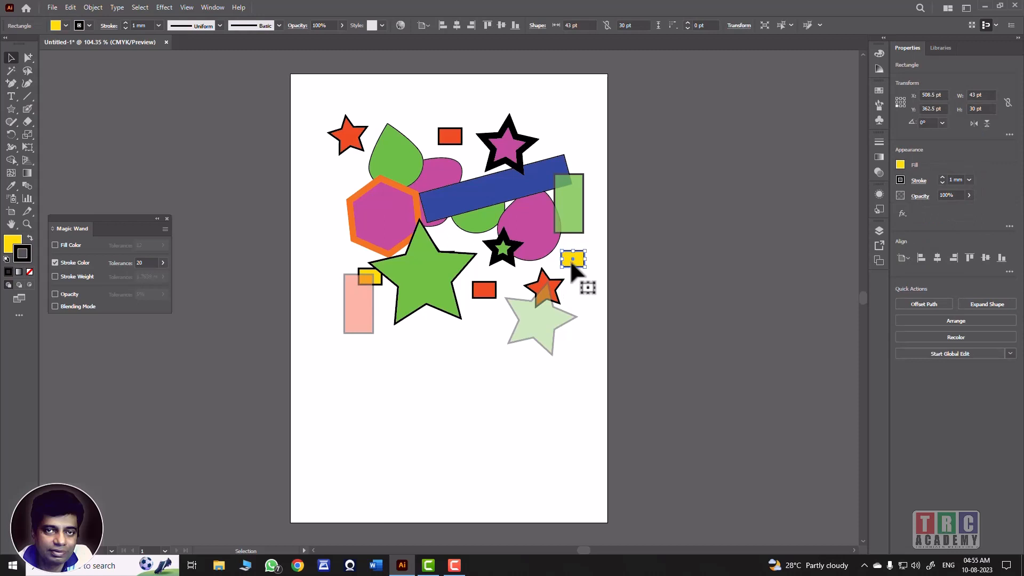
double_click(22, 255)
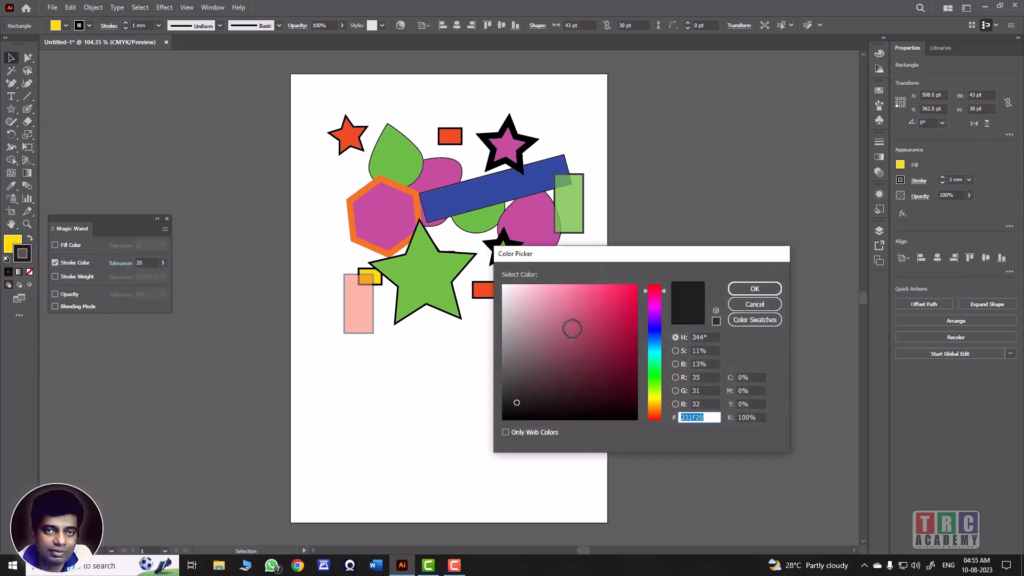
left_click(654, 404)
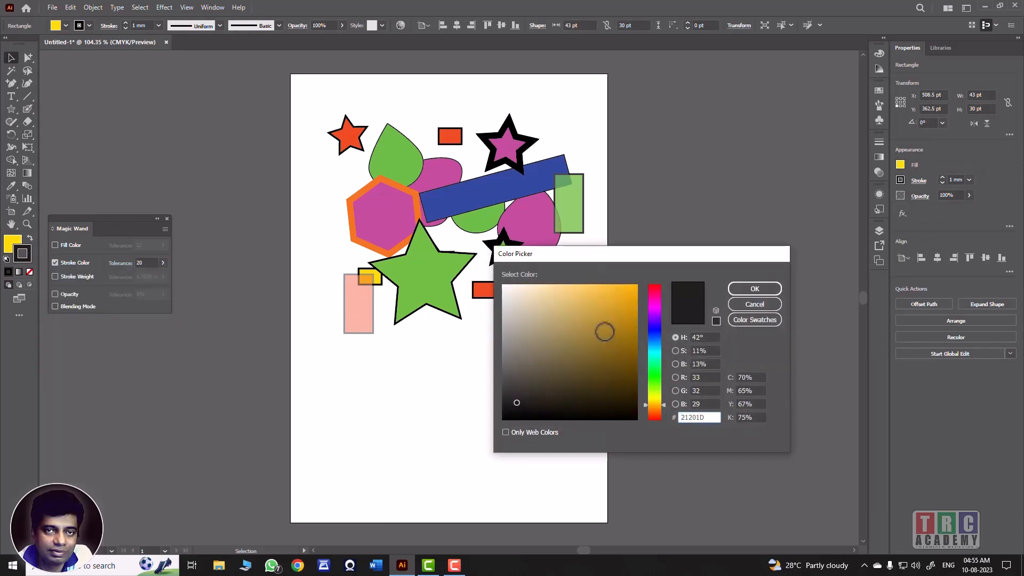
left_click(623, 305)
left_click(740, 289)
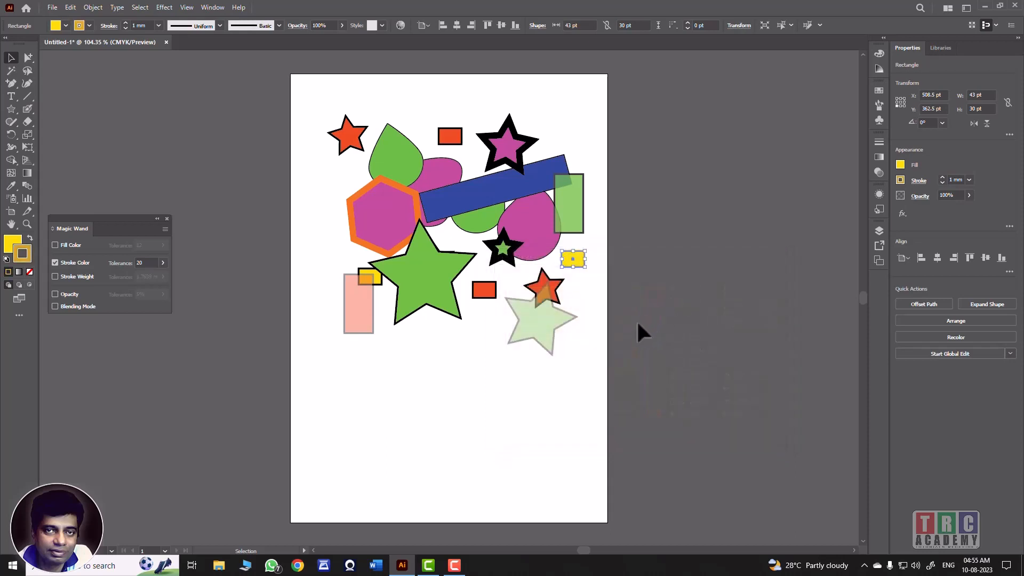
Select all objects matching the hexagon's orange stroke colour with the Magic Wand, and clear the selection
left_click(593, 301)
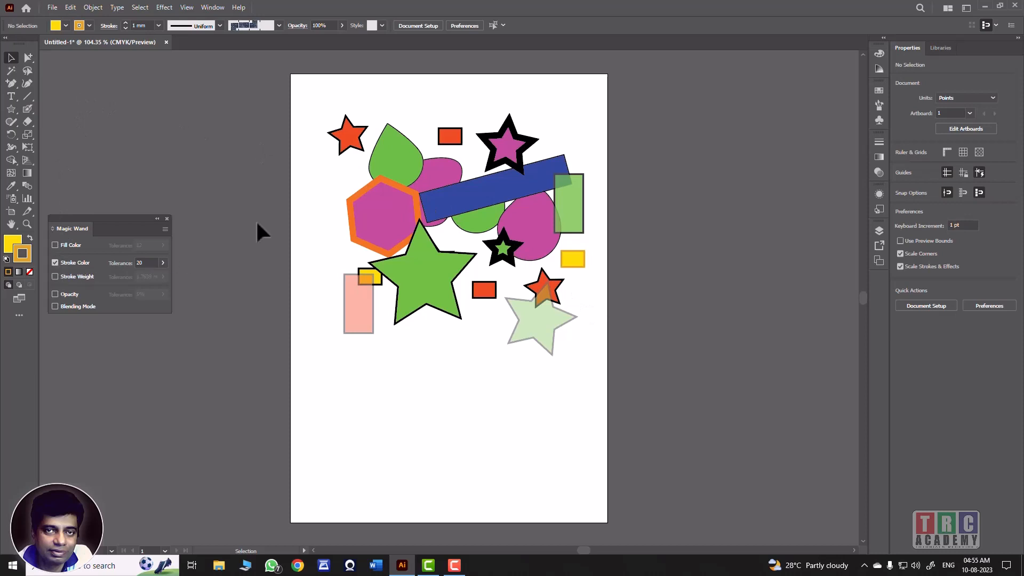
left_click(10, 70)
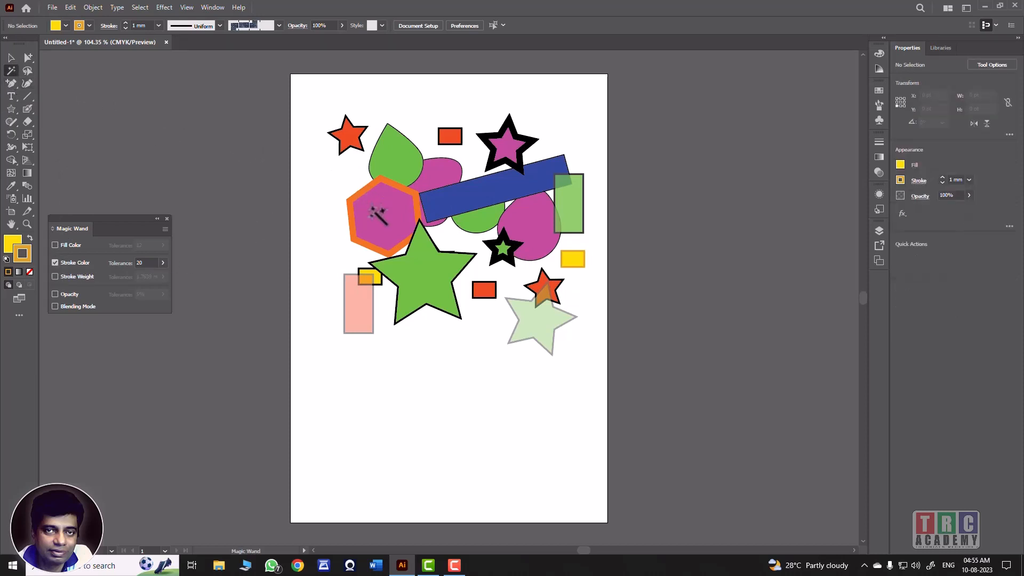
left_click(379, 215)
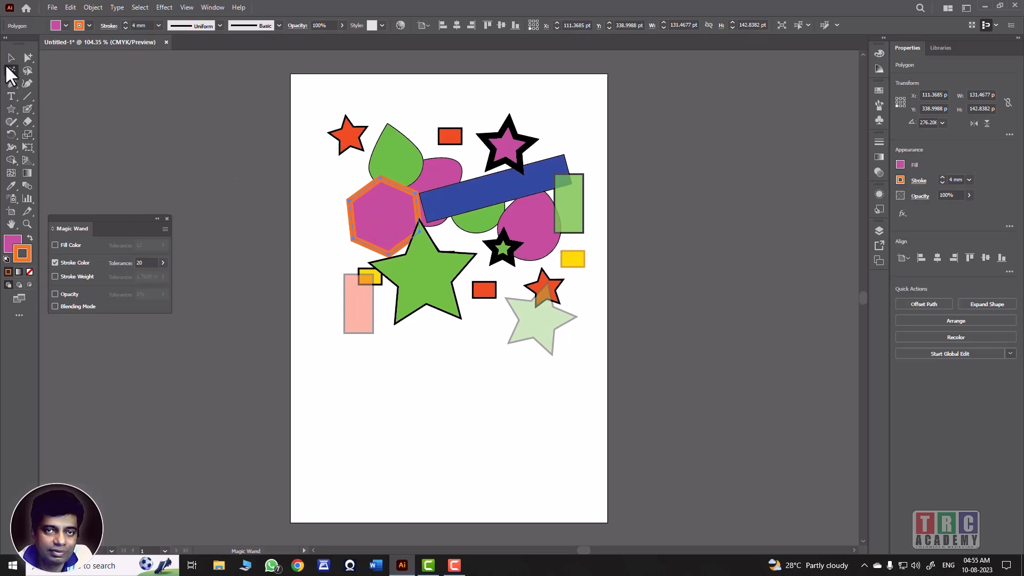
left_click(10, 57)
left_click(145, 114)
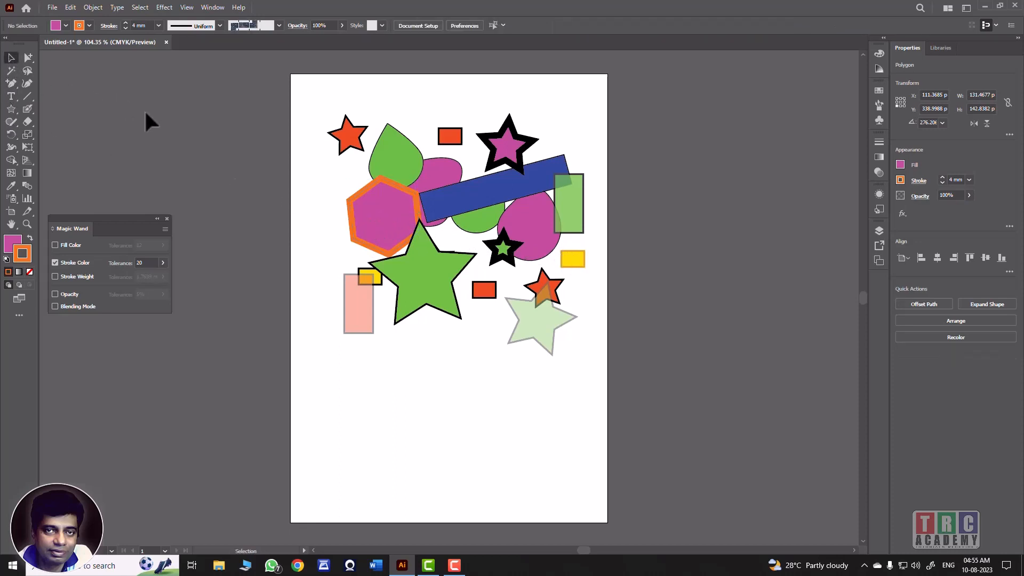
Copy the hexagon's magenta fill and orange stroke onto the small yellow rectangle near the artboard's right edge with the Eyedropper, and clear the selection
left_click(391, 217)
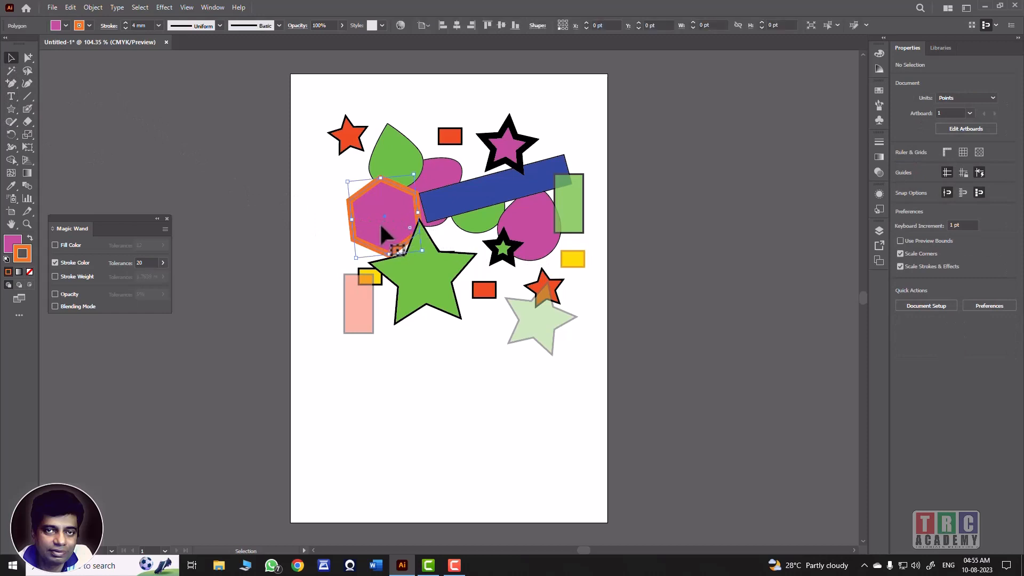
left_click(11, 184)
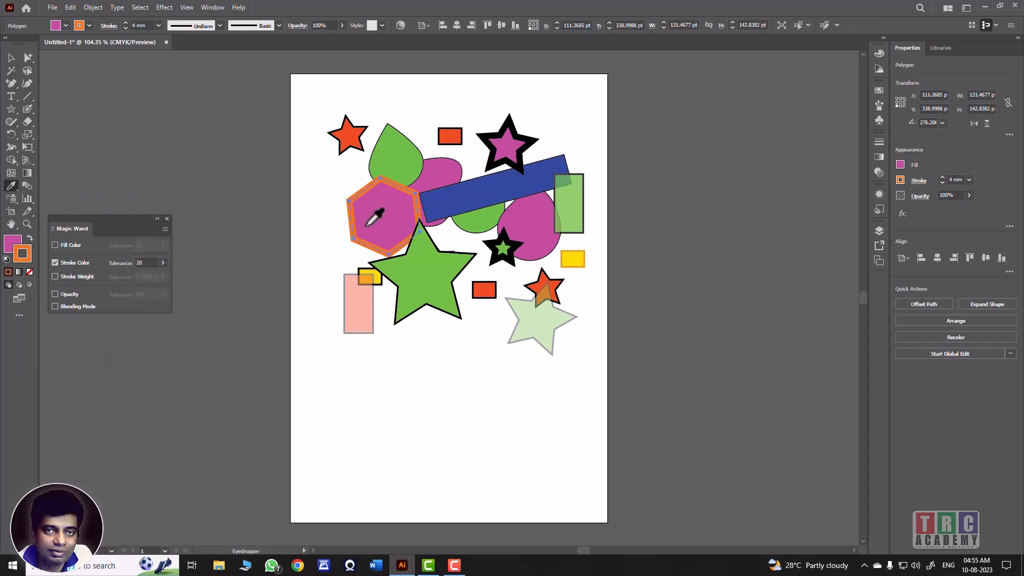
left_click(570, 260)
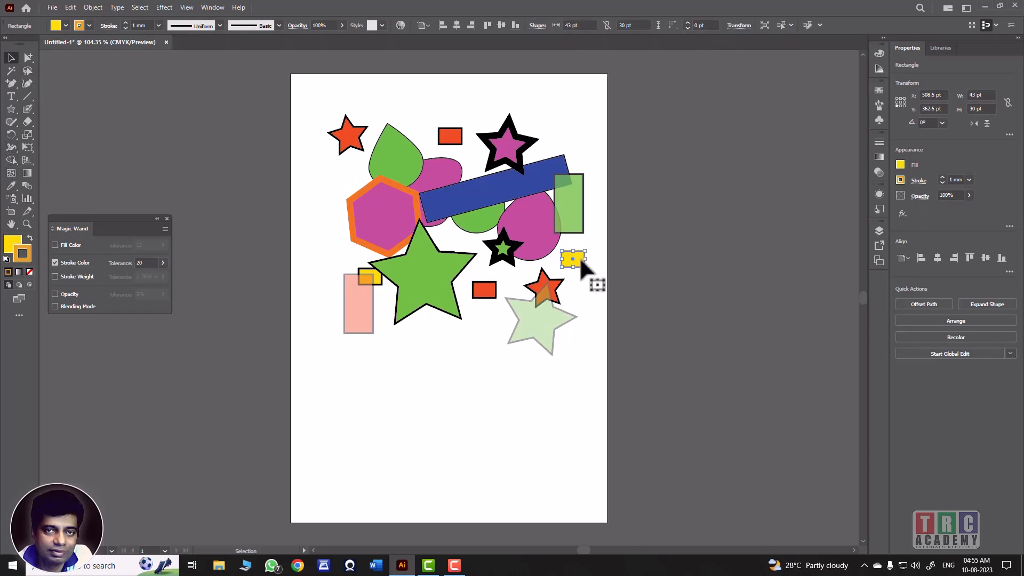
left_click(11, 185)
left_click(352, 217)
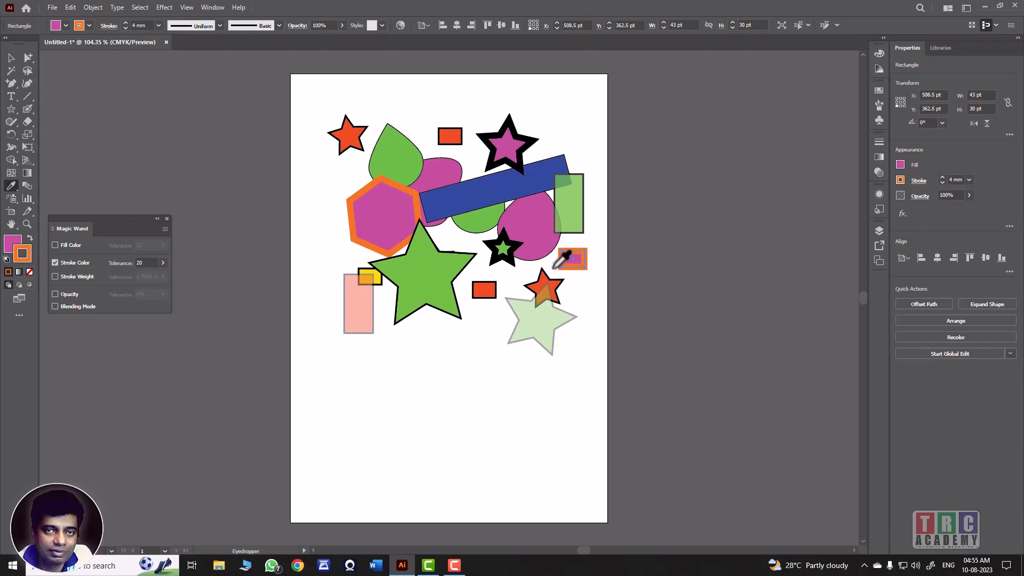
left_click(11, 58)
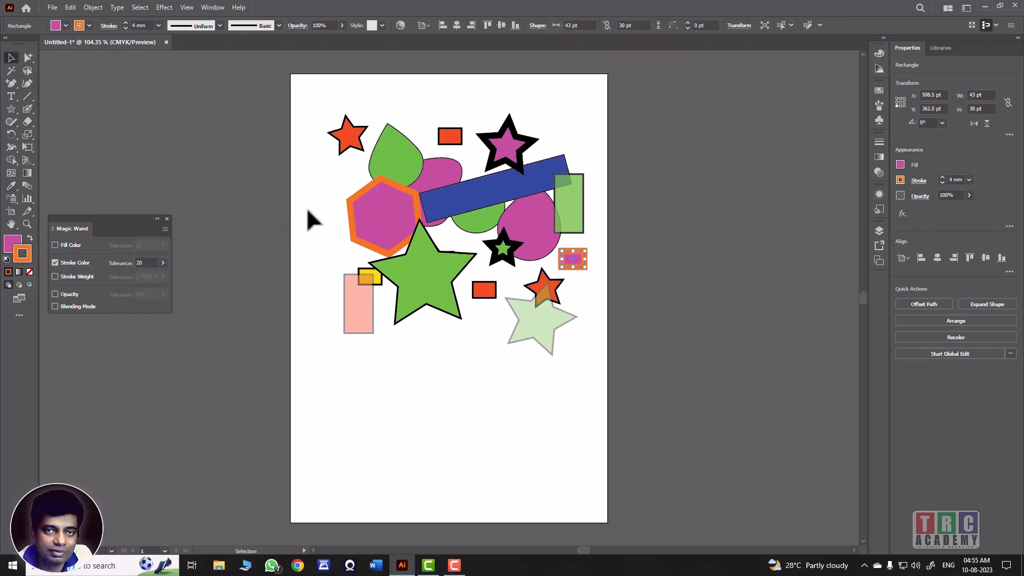
left_click(314, 370)
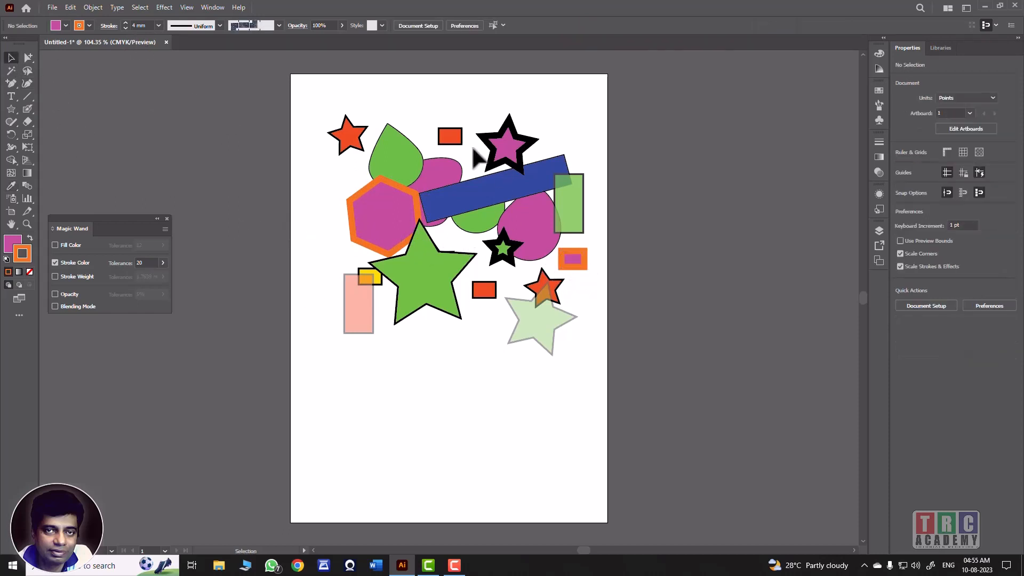
Duplicate the small orange-outlined magenta rectangle, placing the copy just below the large green star
left_click(11, 69)
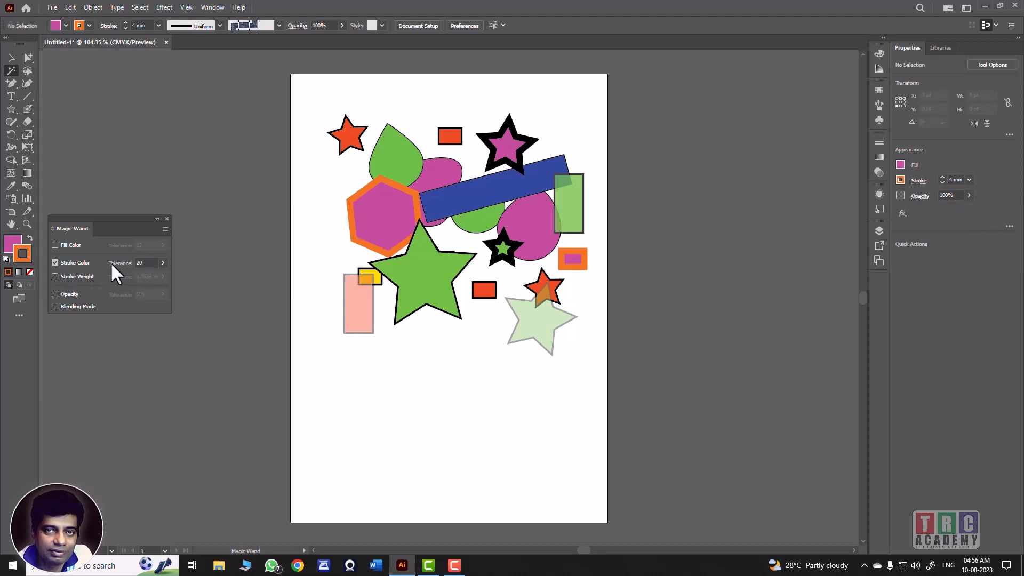
left_click(11, 57)
left_click(574, 262)
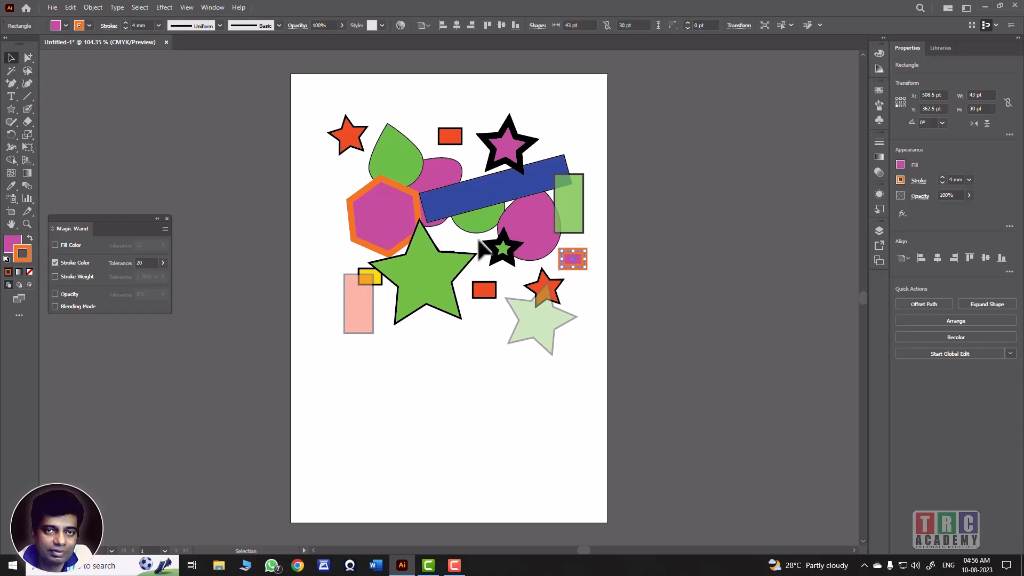
left_click_drag(574, 260, 473, 346)
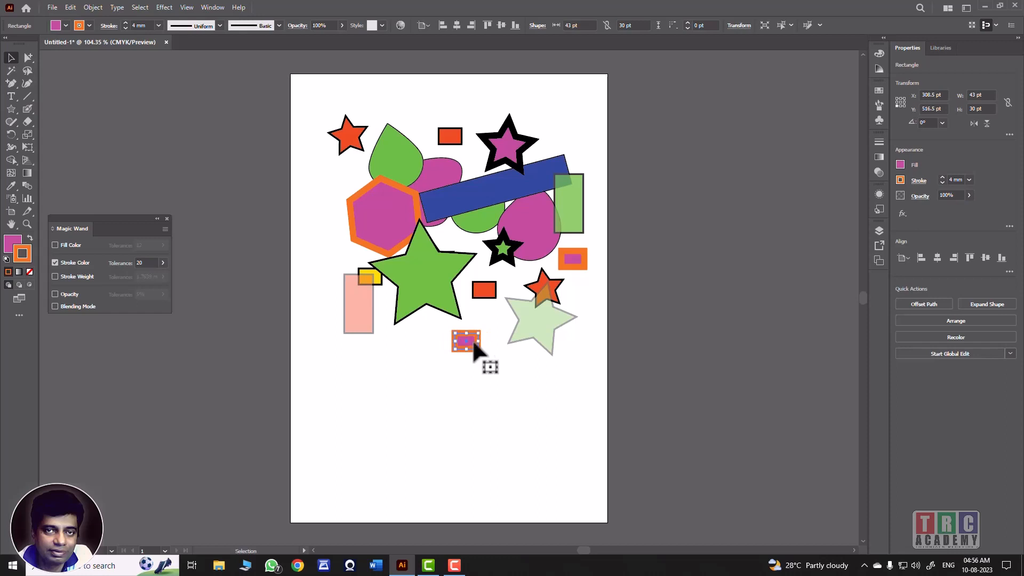
Set the stroke weight of the copied rectangle below the large green star to 2 mm
left_click(126, 27)
left_click(126, 28)
left_click(126, 28)
left_click(125, 23)
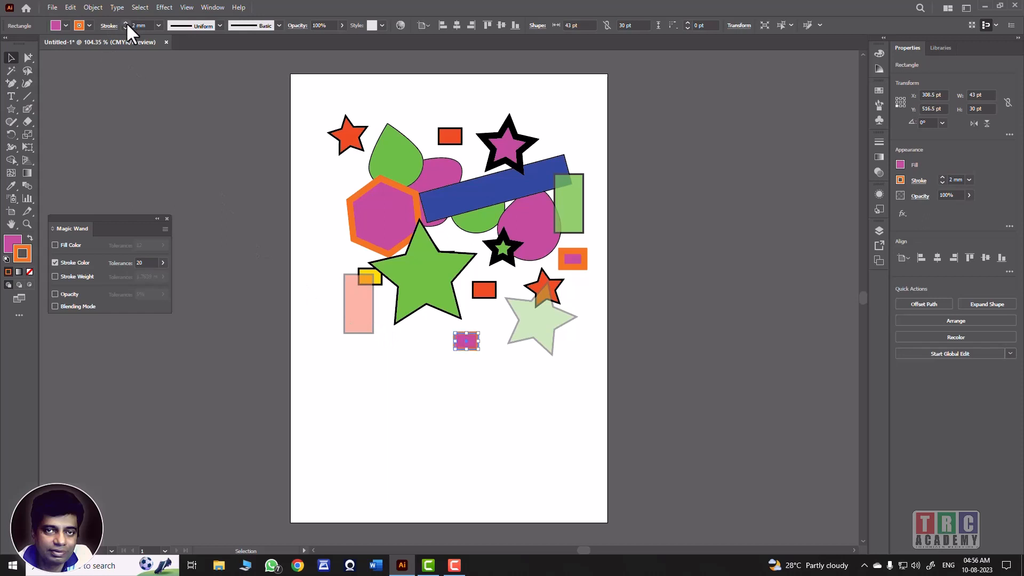
Clear the selection, and select every orange-stroked object with the Magic Wand by sampling the hexagon
left_click(300, 260)
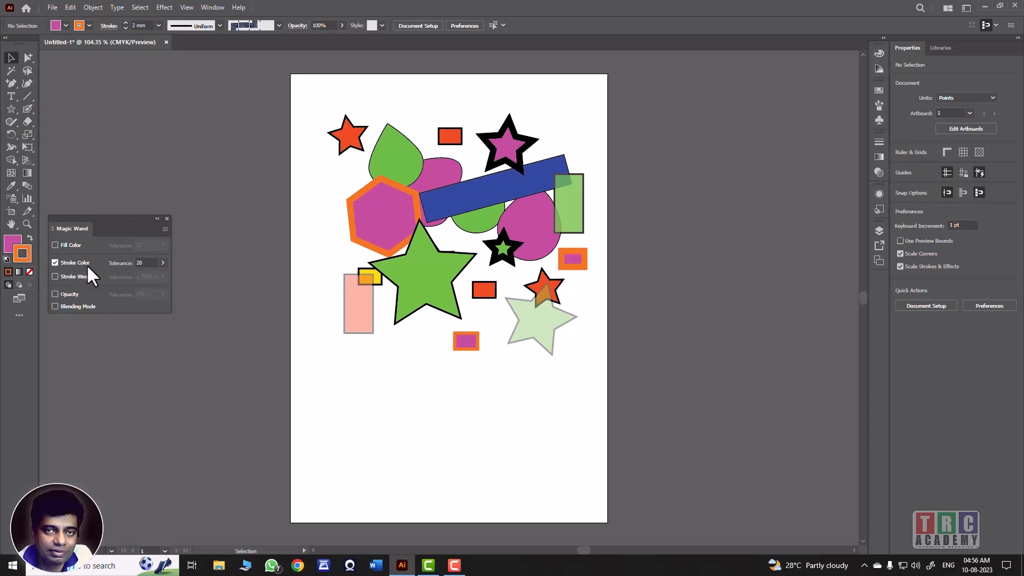
left_click(10, 70)
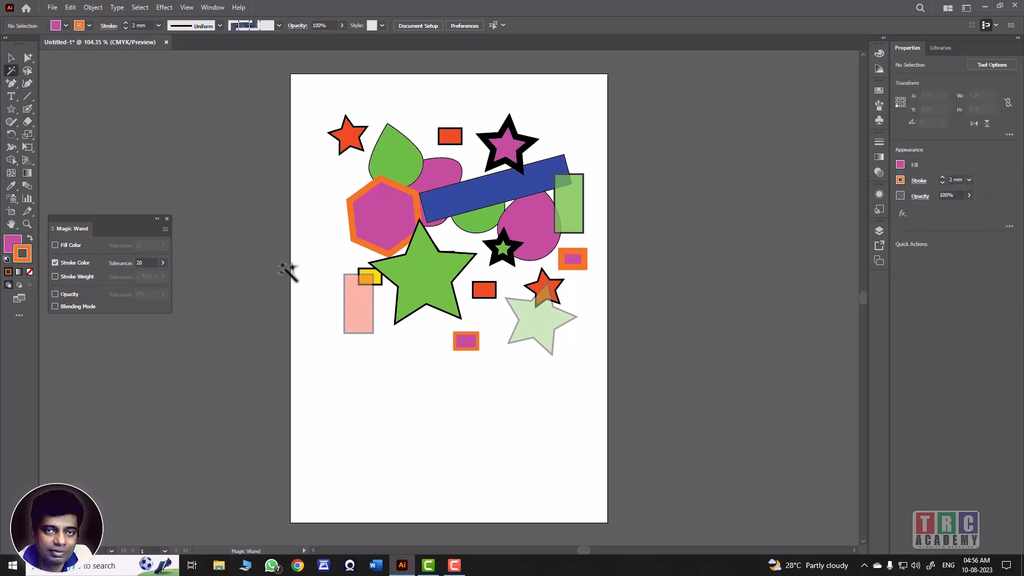
left_click(373, 219)
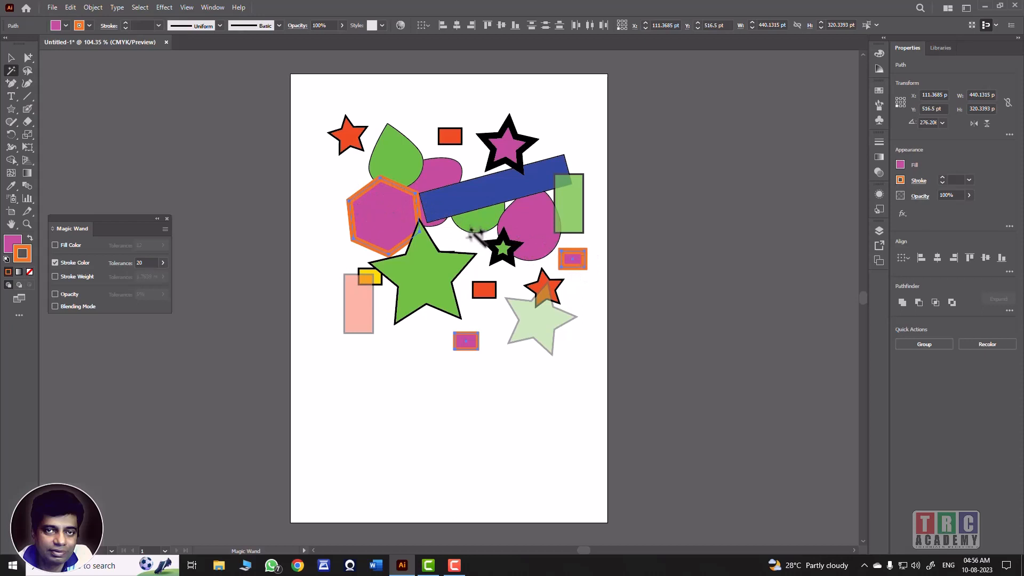
Set the Magic Wand to match Stroke Weight only, and select all objects matching the large green star's stroke weight
left_click(55, 263)
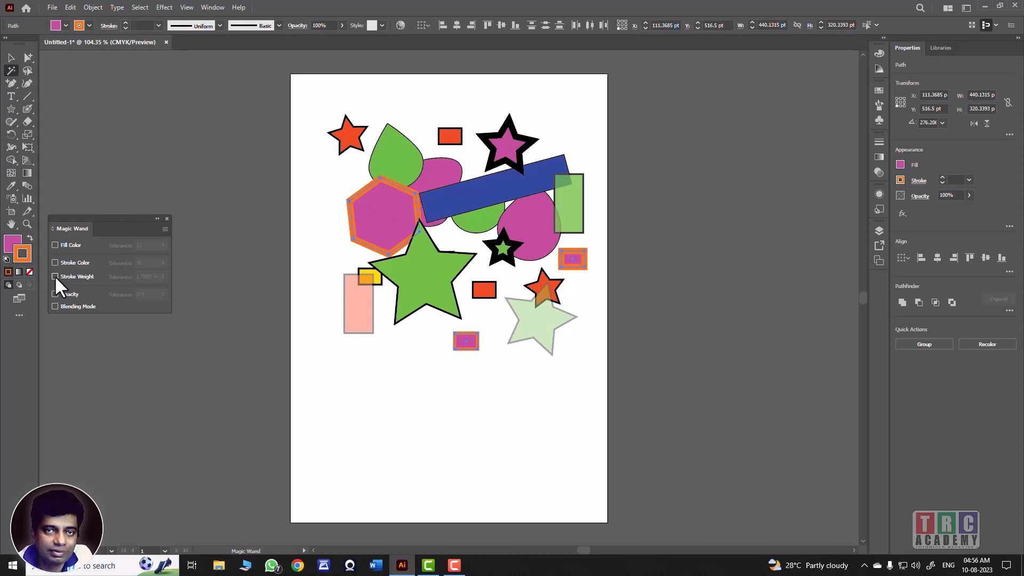
left_click(54, 276)
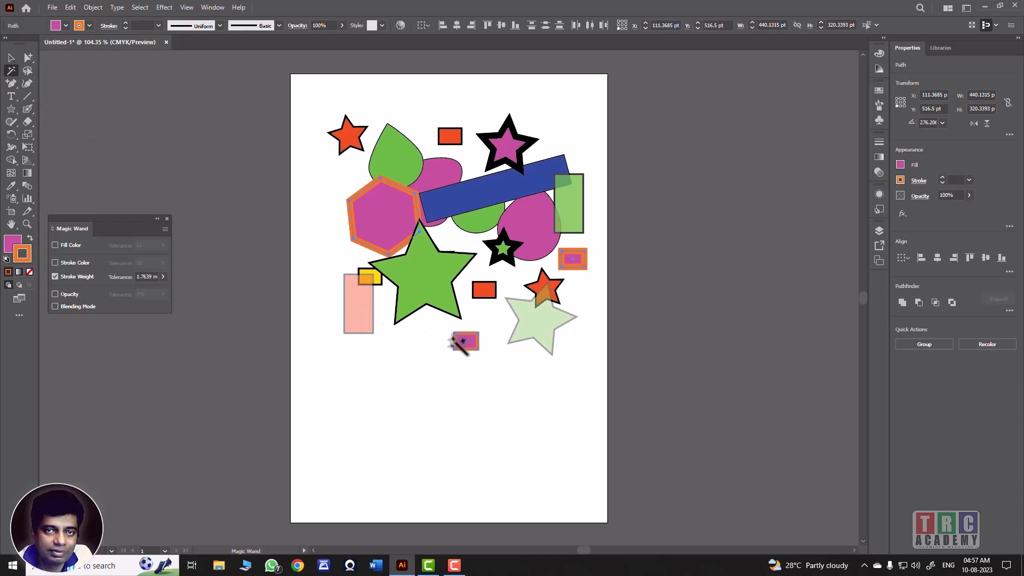
left_click(418, 278)
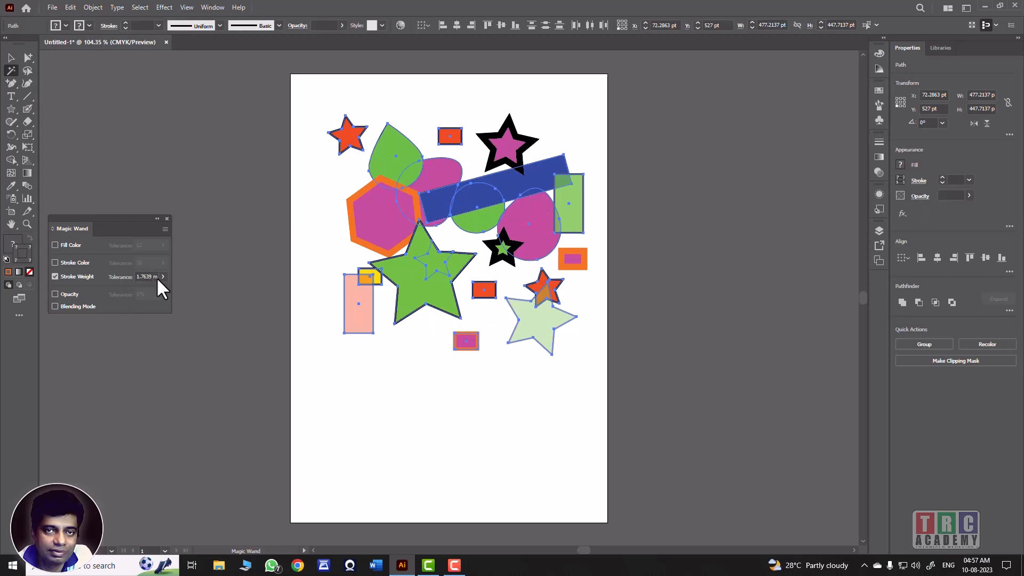
Set the Magic Wand to match Opacity only, select the objects matching the translucent red rectangle, and clear the selection
left_click(55, 276)
left_click(55, 293)
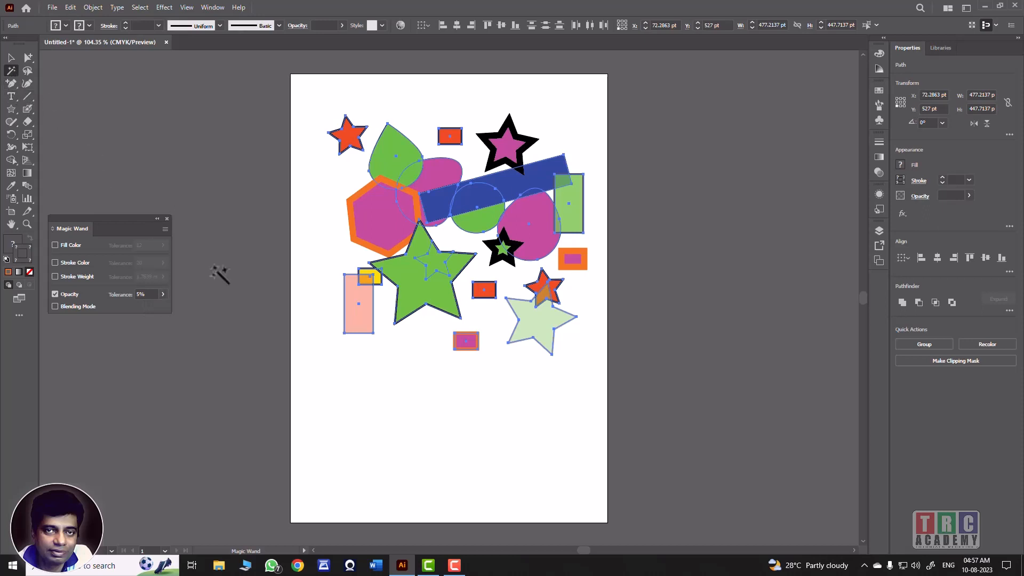
left_click(354, 299)
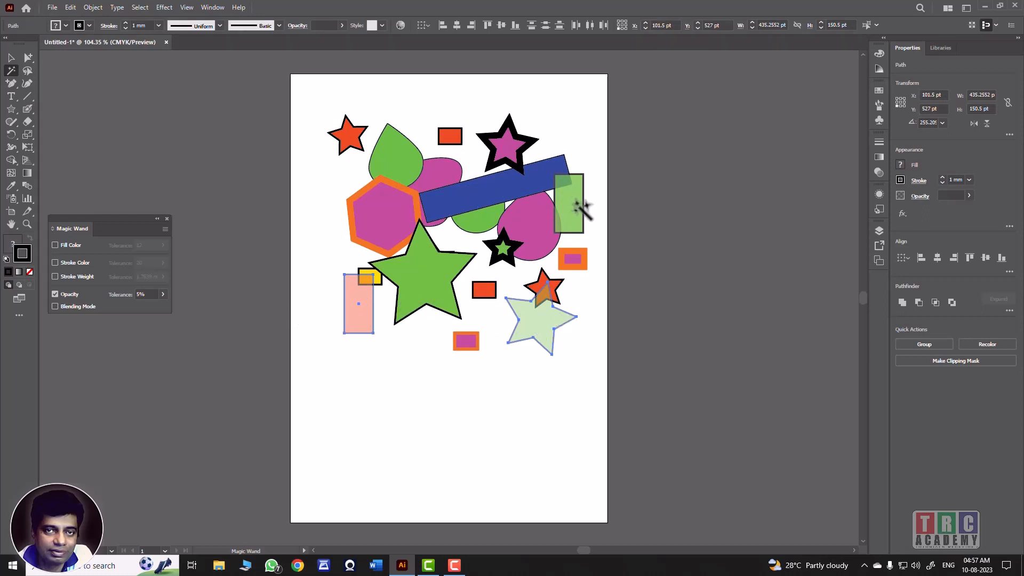
left_click(11, 57)
left_click(258, 245)
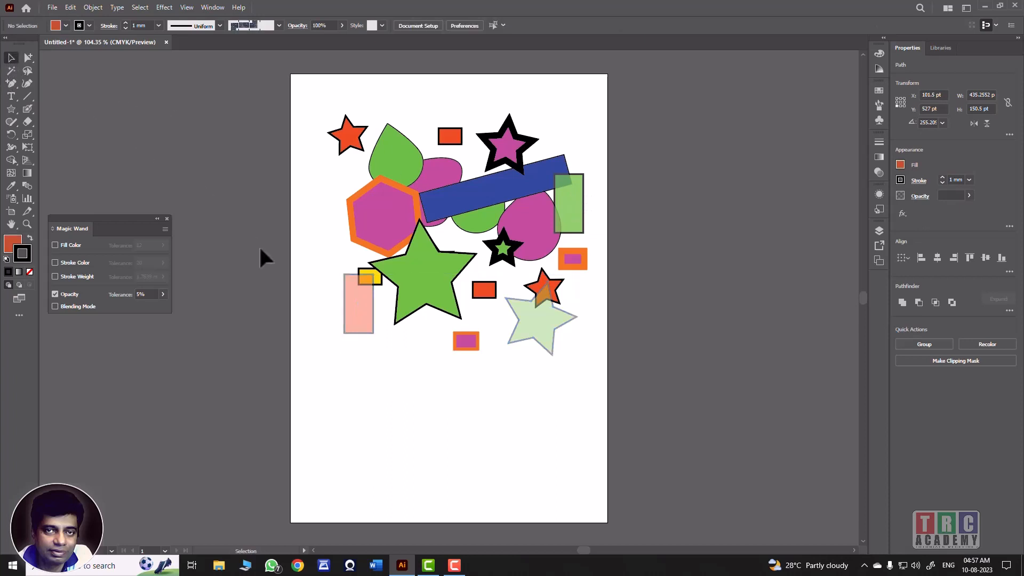
Compare the opacity values of the translucent red rectangle, the pale green star and the translucent green rectangle
left_click(346, 320)
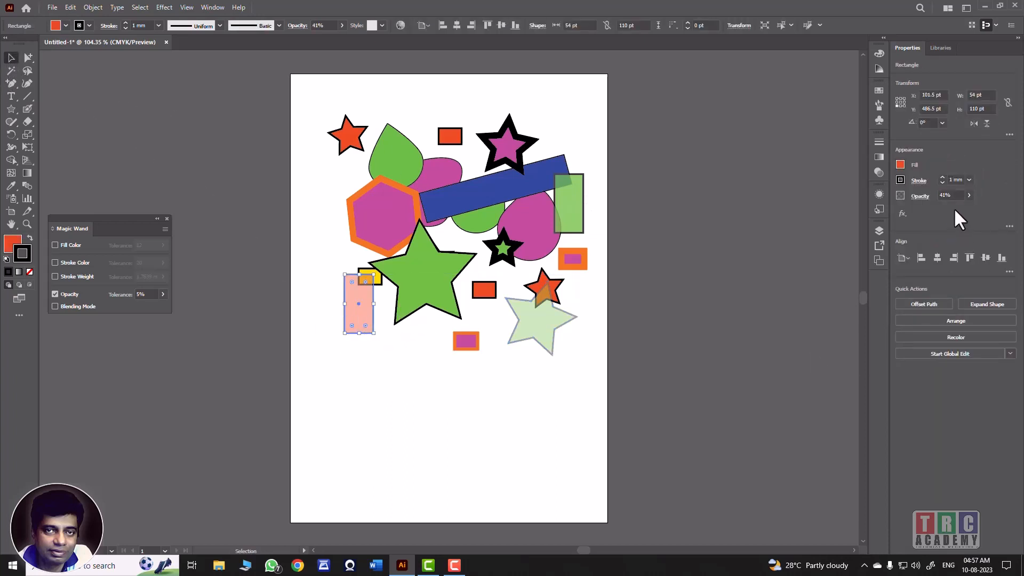
left_click(544, 331)
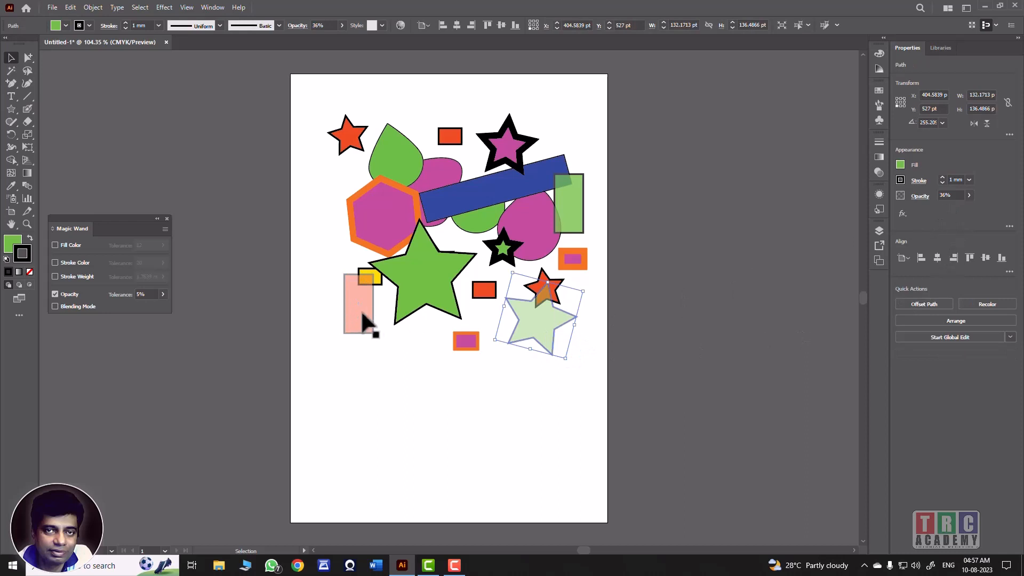
left_click(361, 309)
left_click(574, 219)
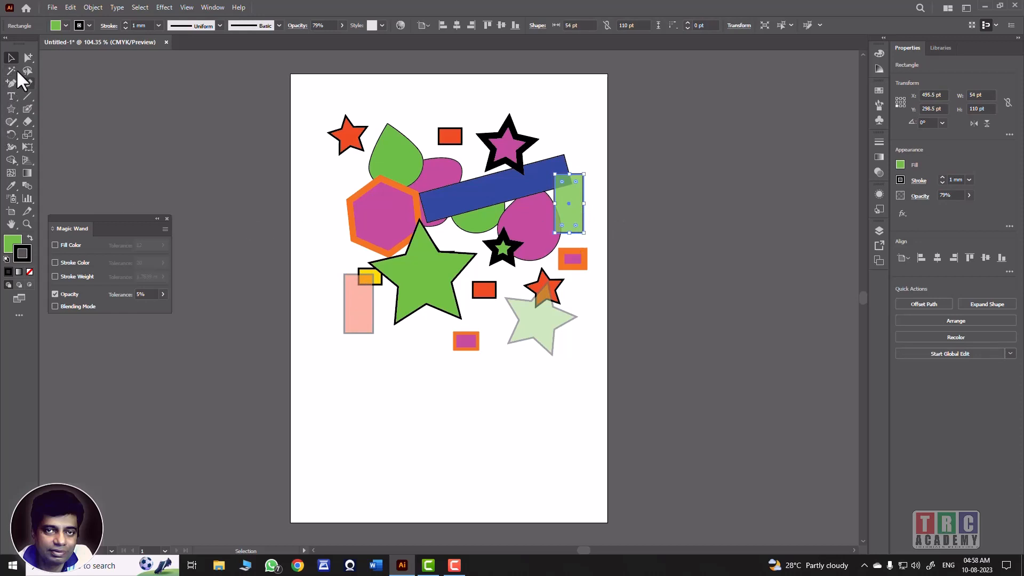
left_click(206, 128)
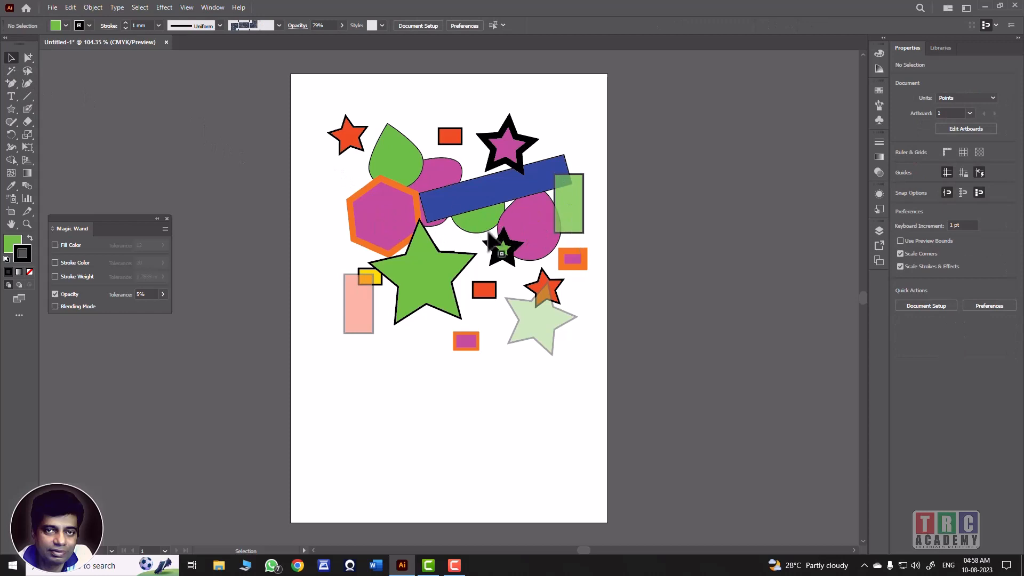
left_click(561, 212)
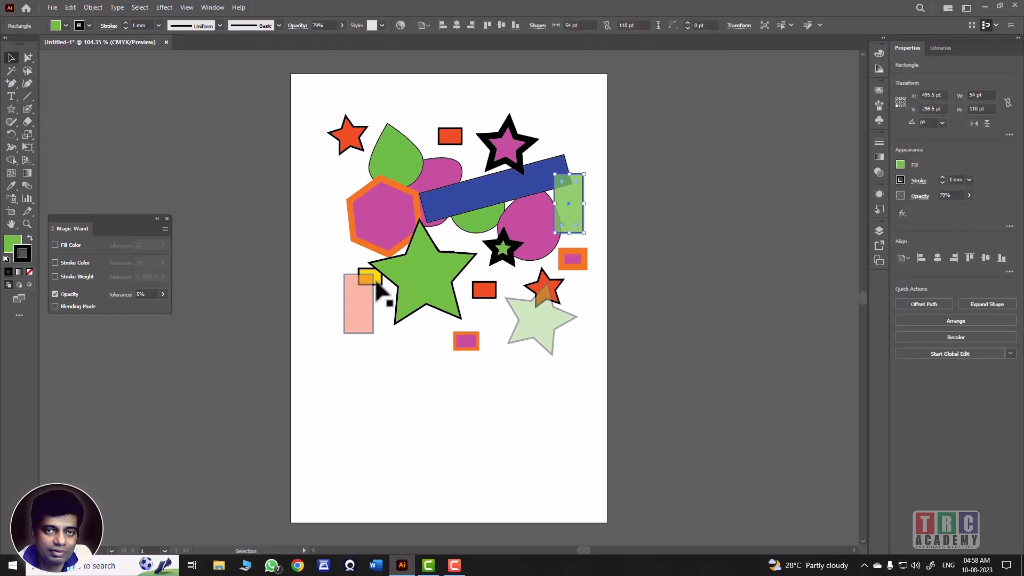
left_click(368, 298)
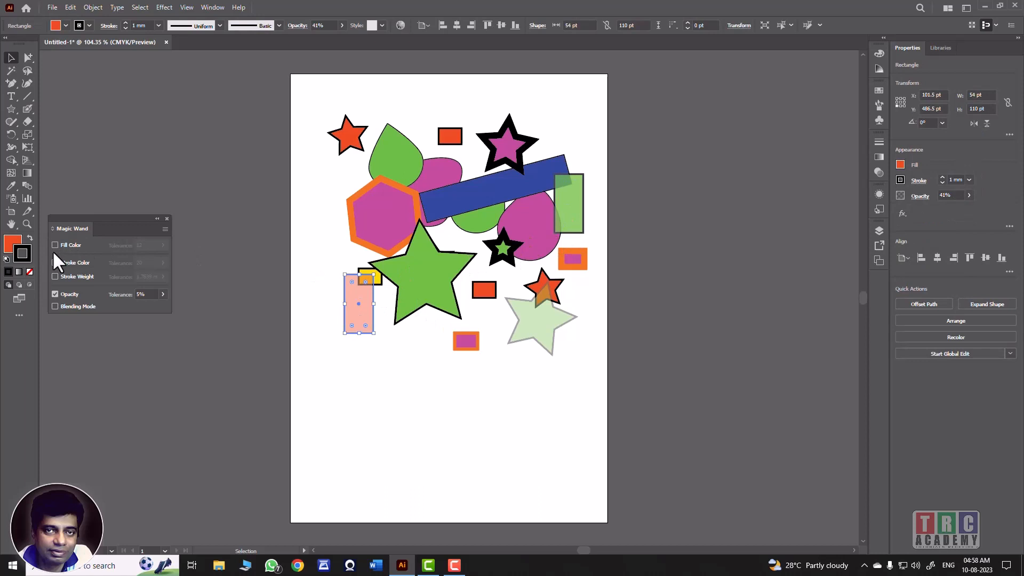
Set the Magic Wand's opacity tolerance to 68%, and select all objects matching the translucent red rectangle
left_click(163, 296)
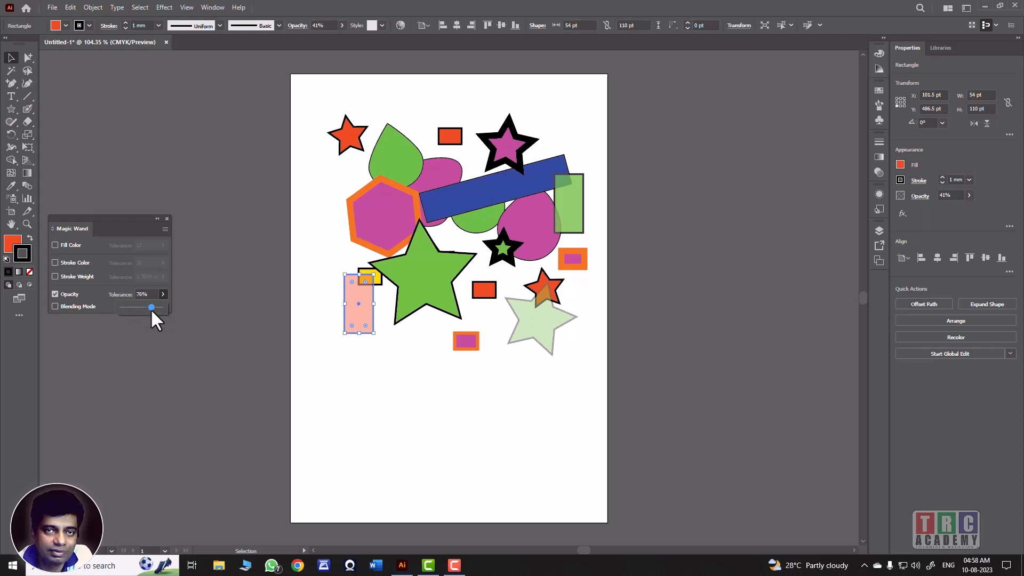
left_click(11, 72)
left_click(202, 184)
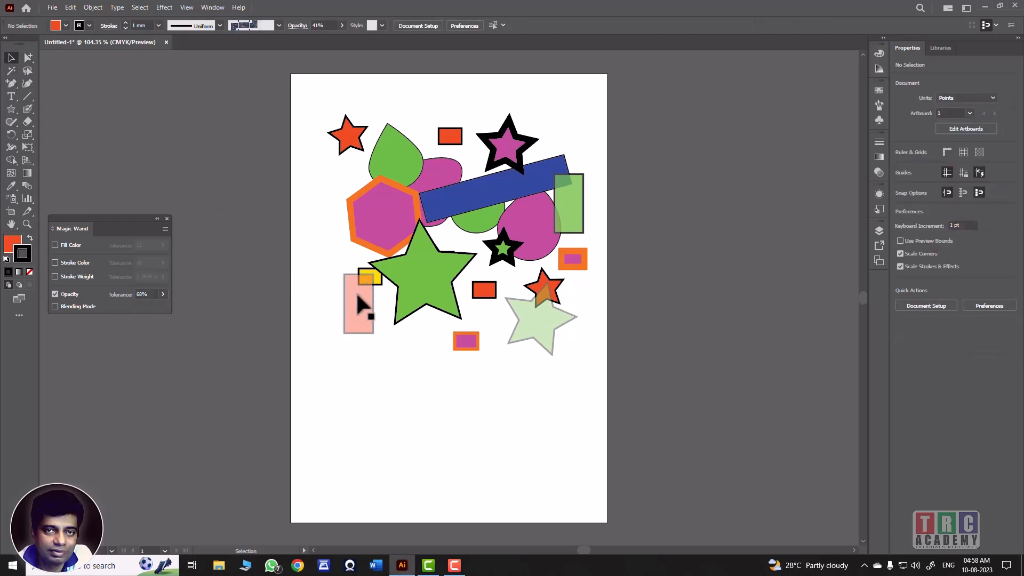
left_click(356, 295)
left_click(11, 71)
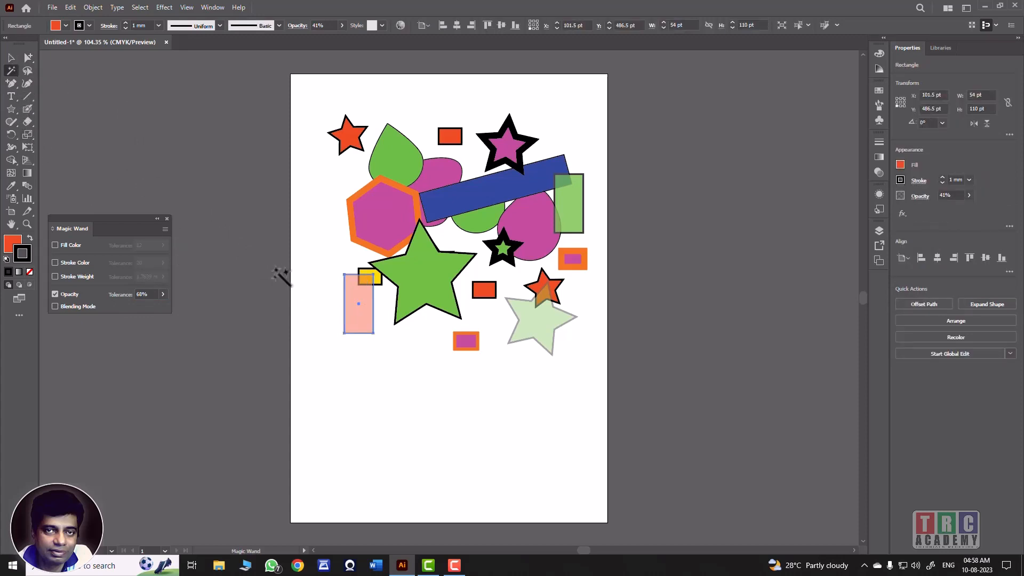
left_click(364, 315)
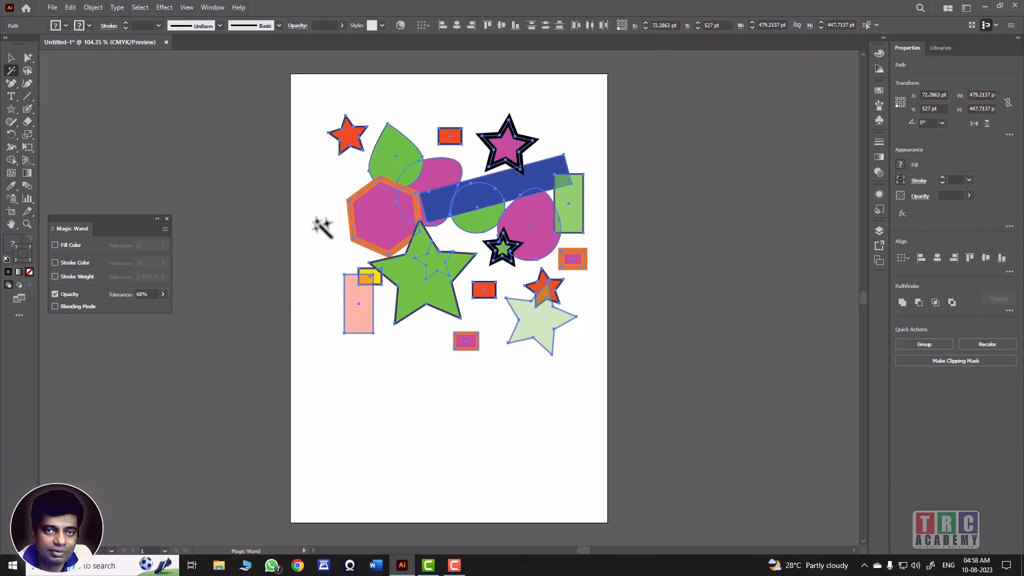
Set the Magic Wand's opacity tolerance to 17% and clear the selection
left_click(163, 294)
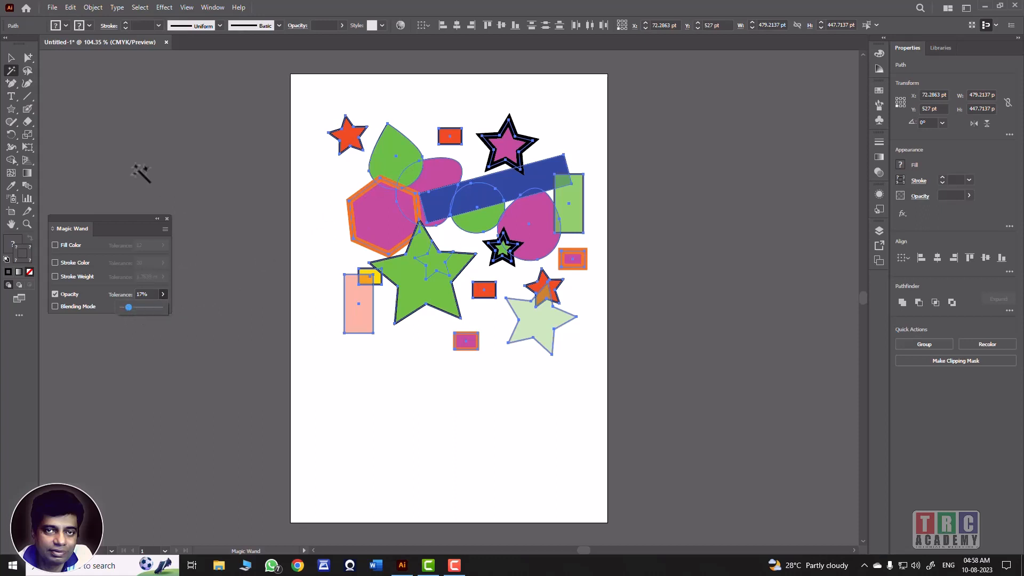
left_click(10, 59)
left_click(216, 160)
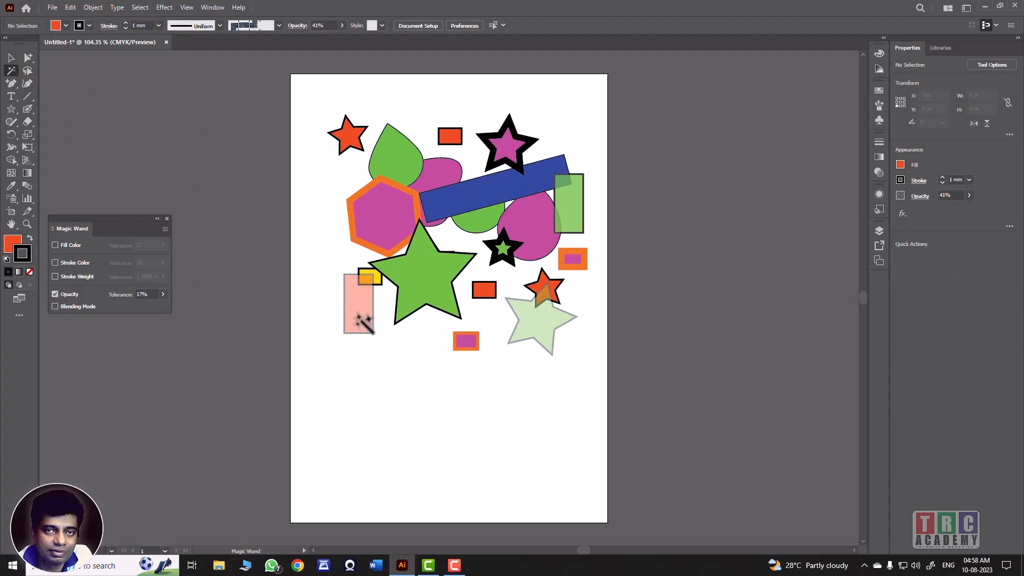
Select the objects matching the pale green star's opacity, and repeat for the translucent red rectangle with a 37% tolerance
left_click(540, 324)
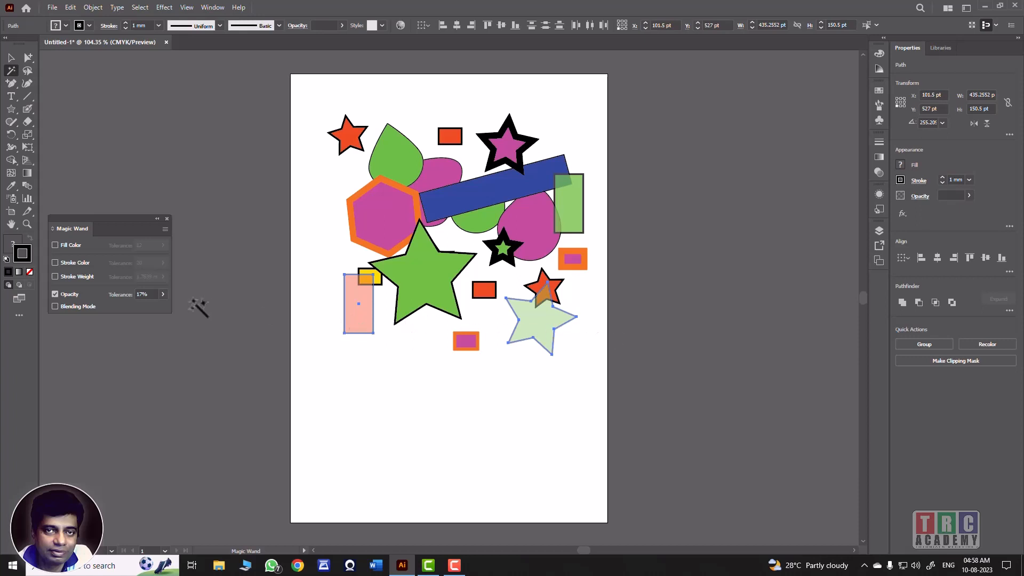
left_click(162, 296)
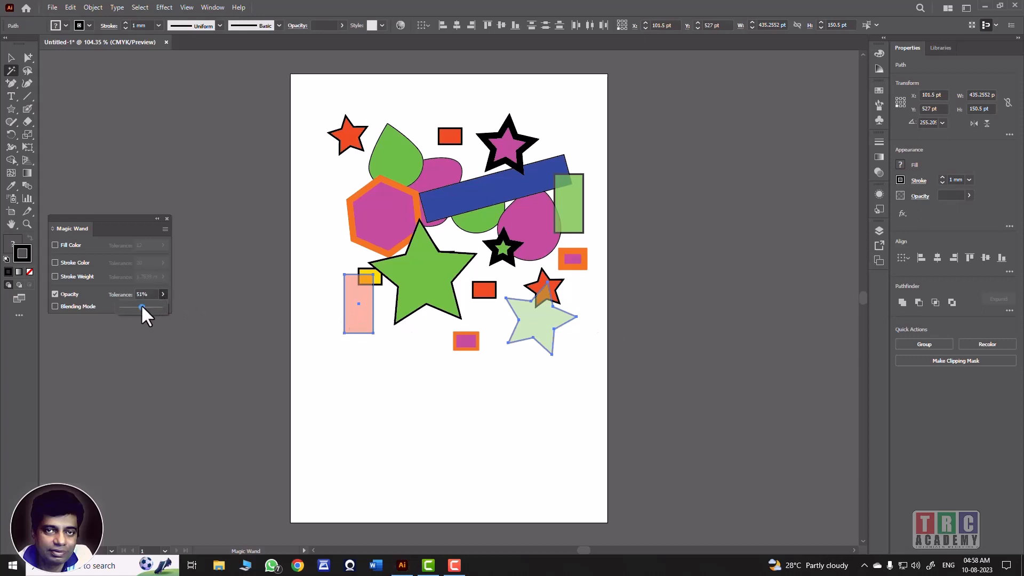
left_click(11, 63)
left_click(63, 168)
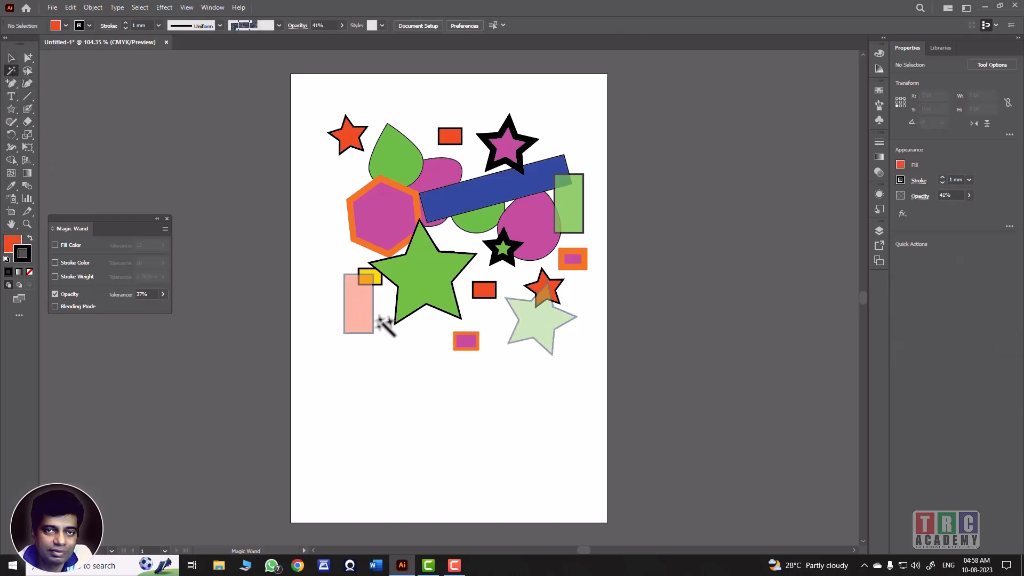
left_click(362, 309)
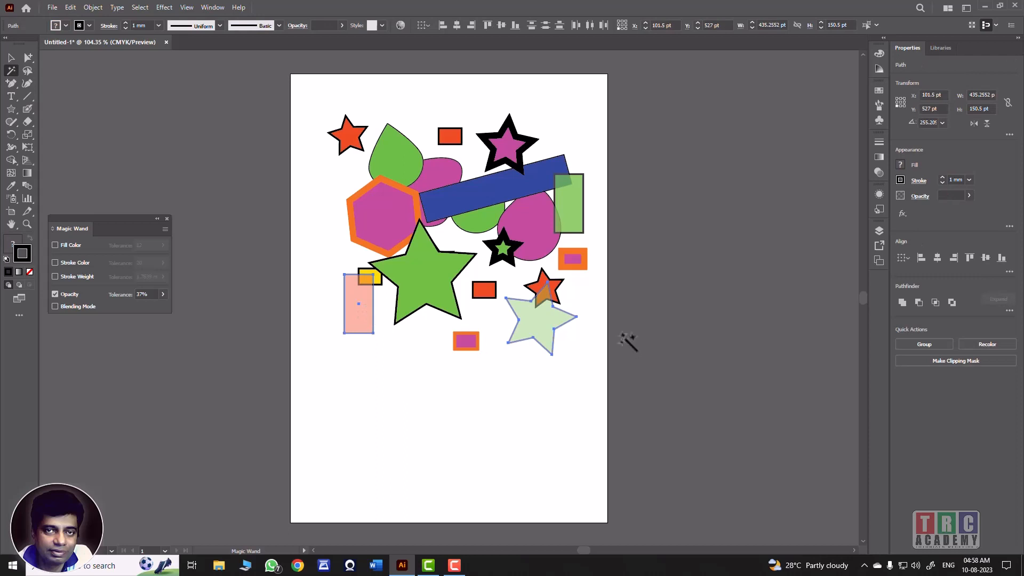
Raise the Magic Wand's opacity tolerance to 68%, clear the selection, and select all objects matching the translucent red rectangle
left_click(163, 294)
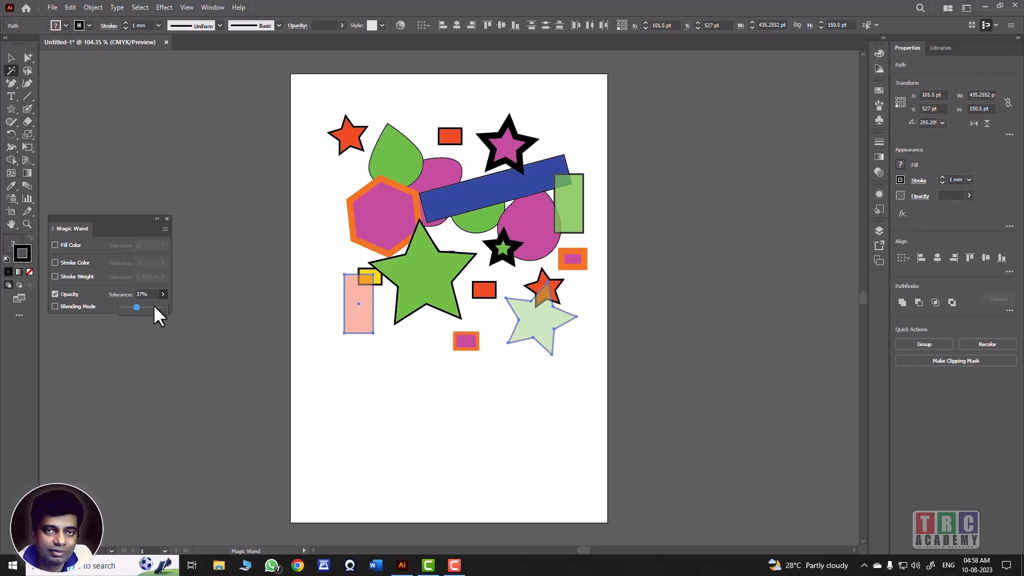
left_click(148, 307)
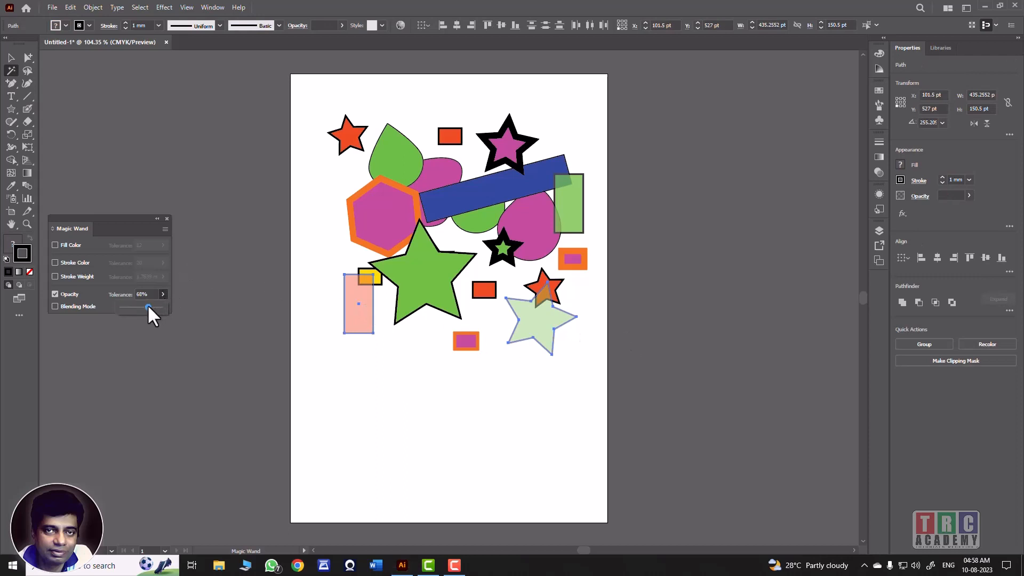
left_click(69, 96)
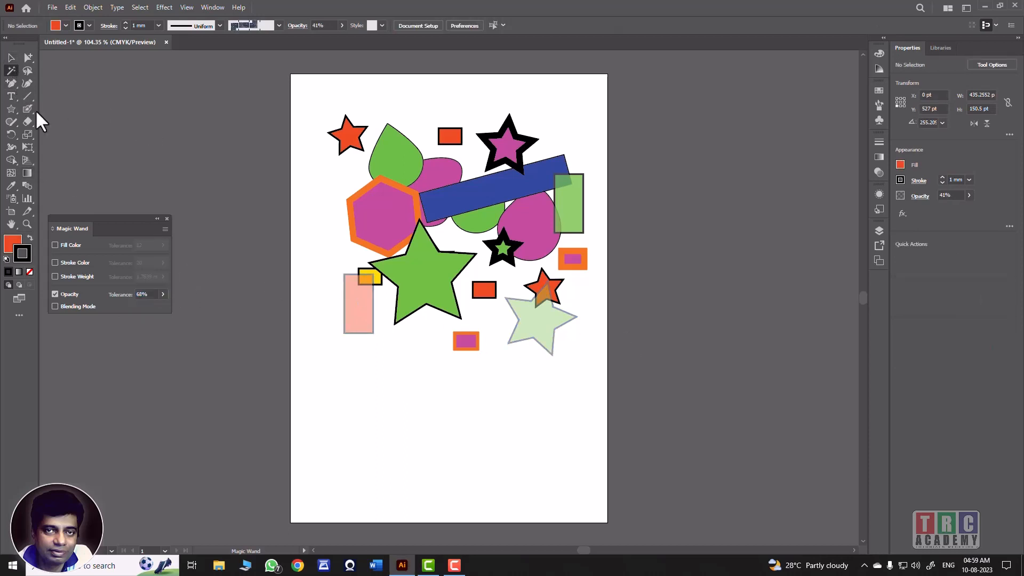
left_click(351, 319)
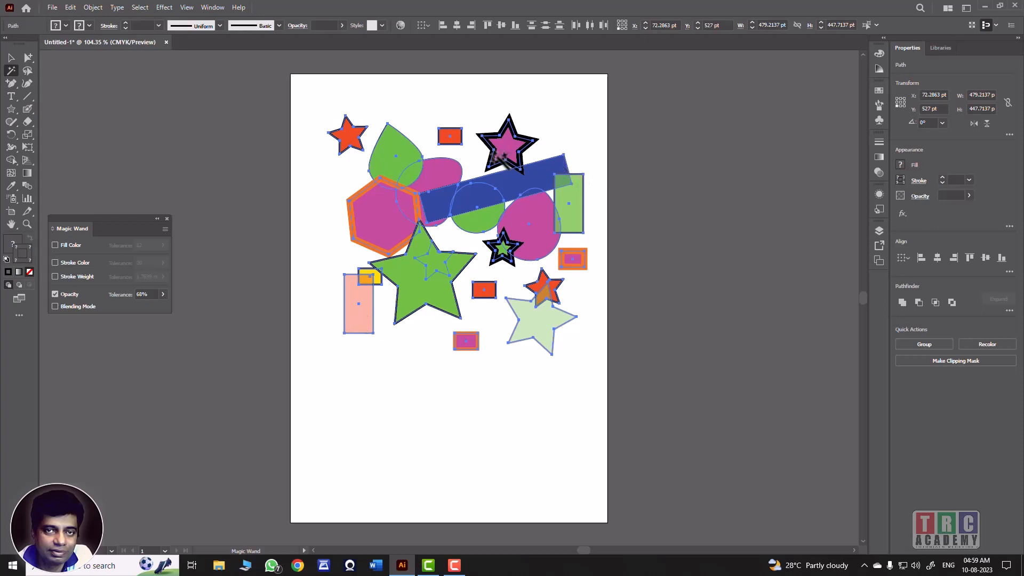
Lower the Magic Wand's opacity tolerance to 32%, and reselect from a cleared selection the objects matching the translucent red rectangle
left_click(163, 295)
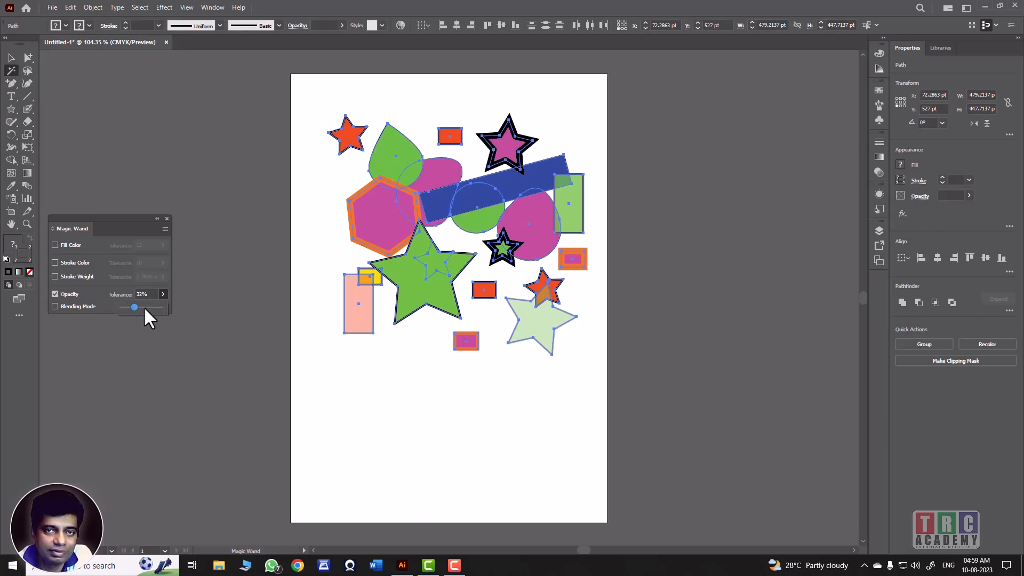
left_click(94, 87)
left_click(94, 87)
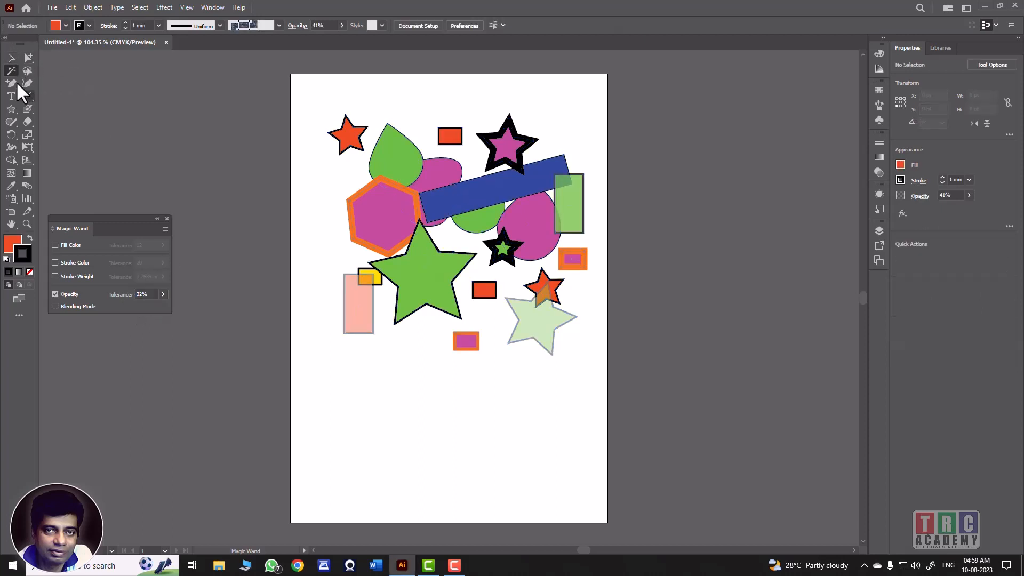
left_click(361, 316)
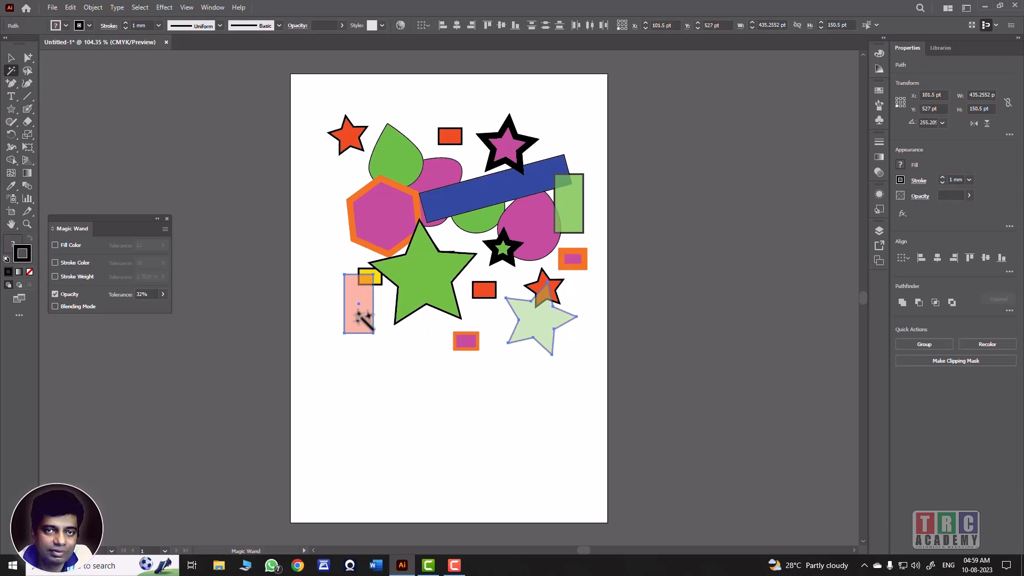
left_click(163, 293)
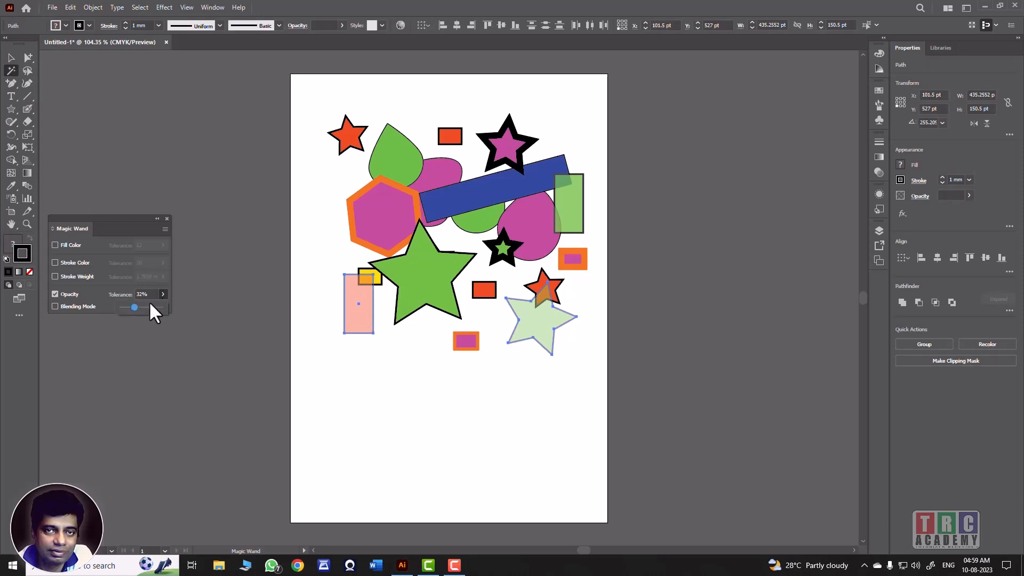
left_click(11, 58)
left_click(298, 218)
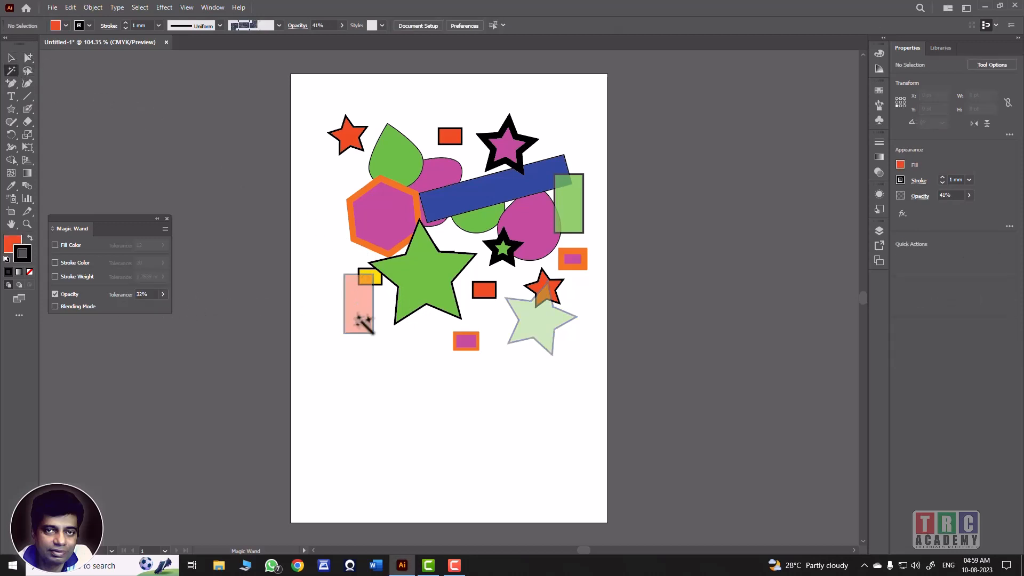
left_click(361, 320)
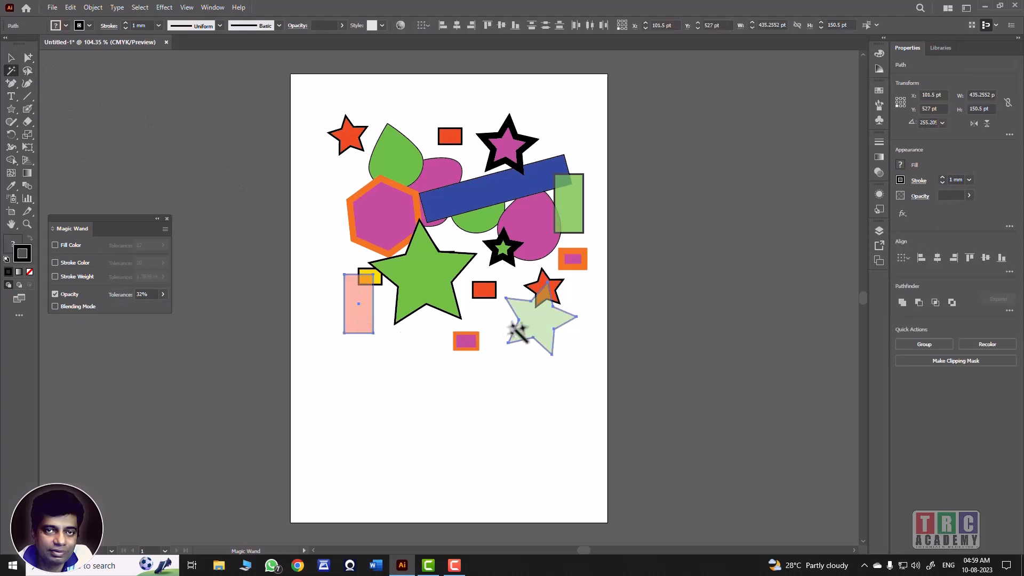
Set the opacity of the translucent red rectangle and of the pale green star to 50%
left_click(11, 58)
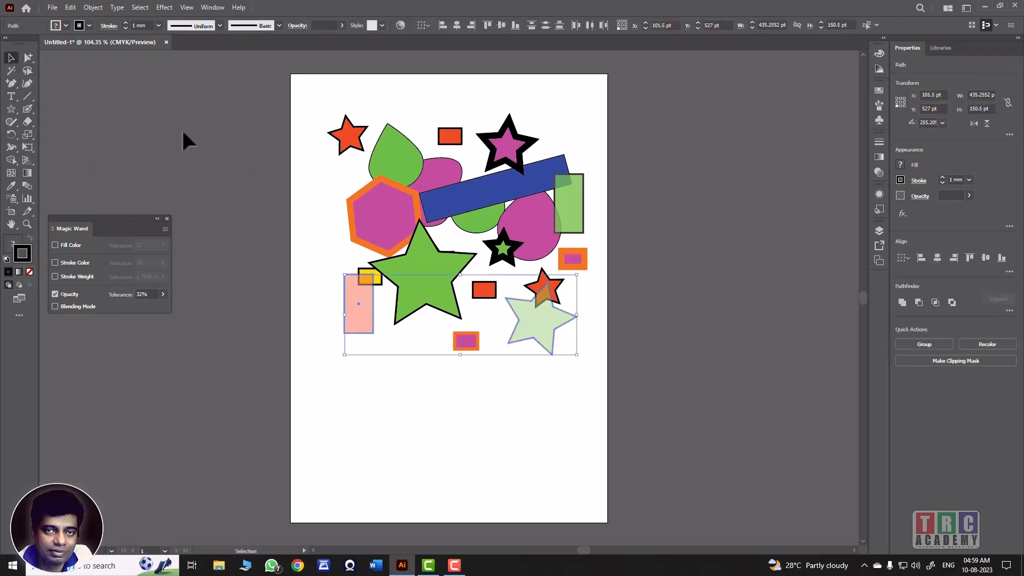
left_click(339, 300)
left_click(350, 306)
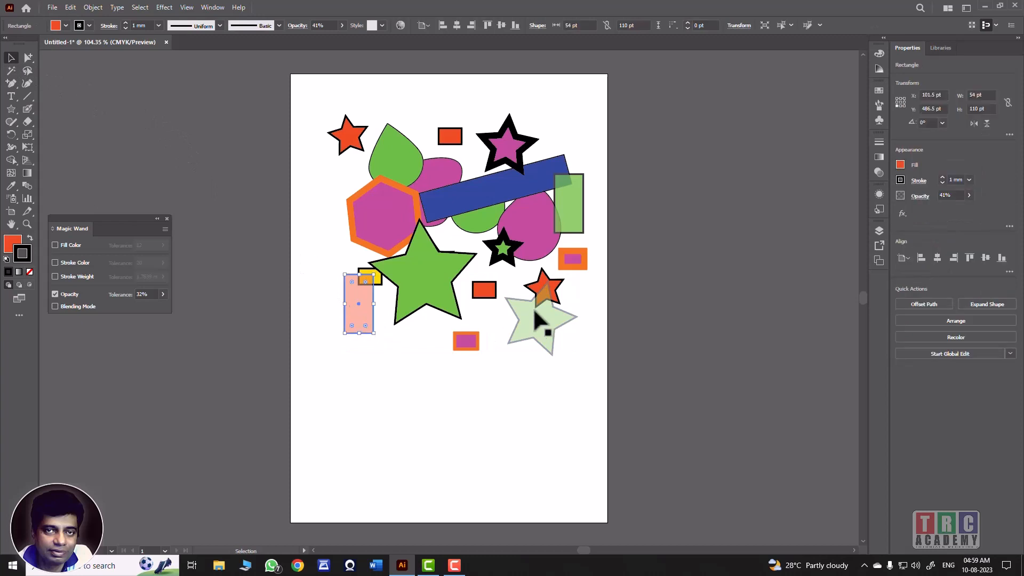
left_click(955, 194)
type("50")
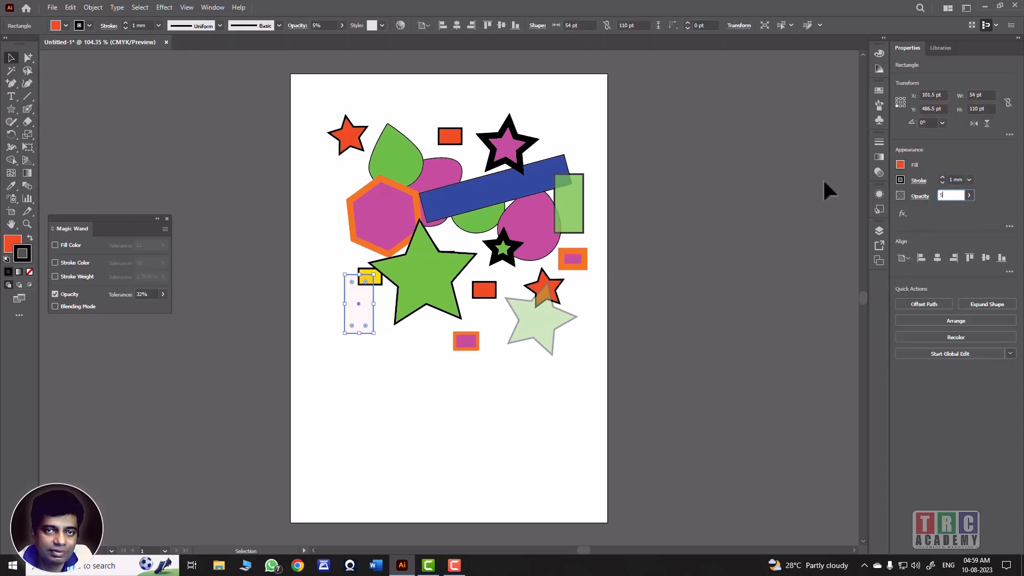
left_click(542, 332)
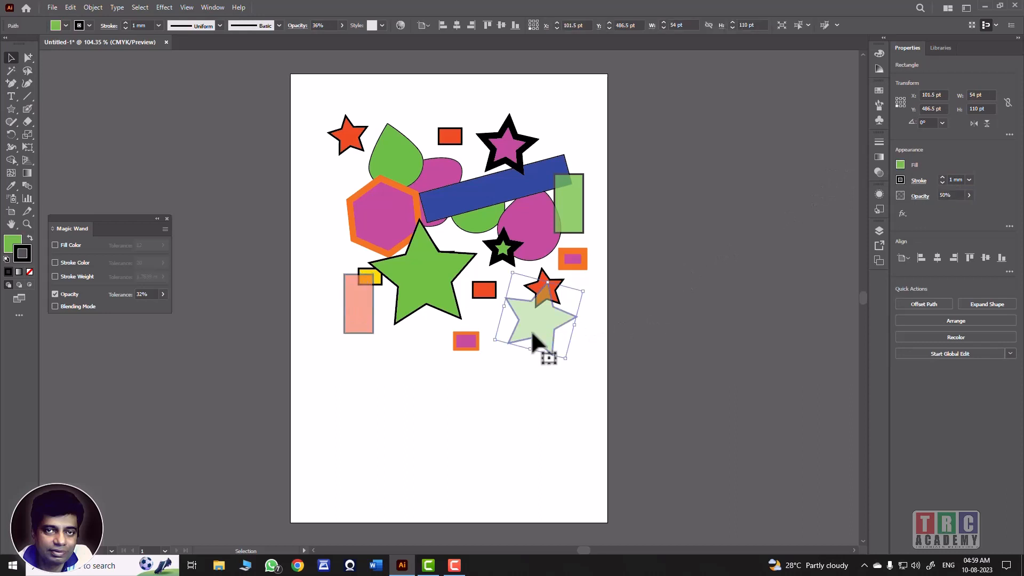
left_click(956, 195)
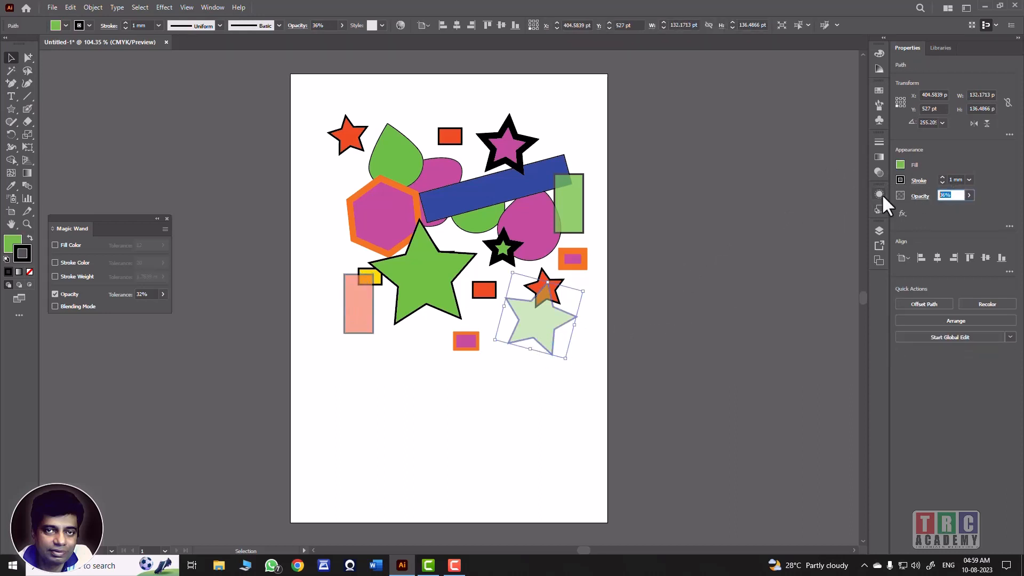
type("50")
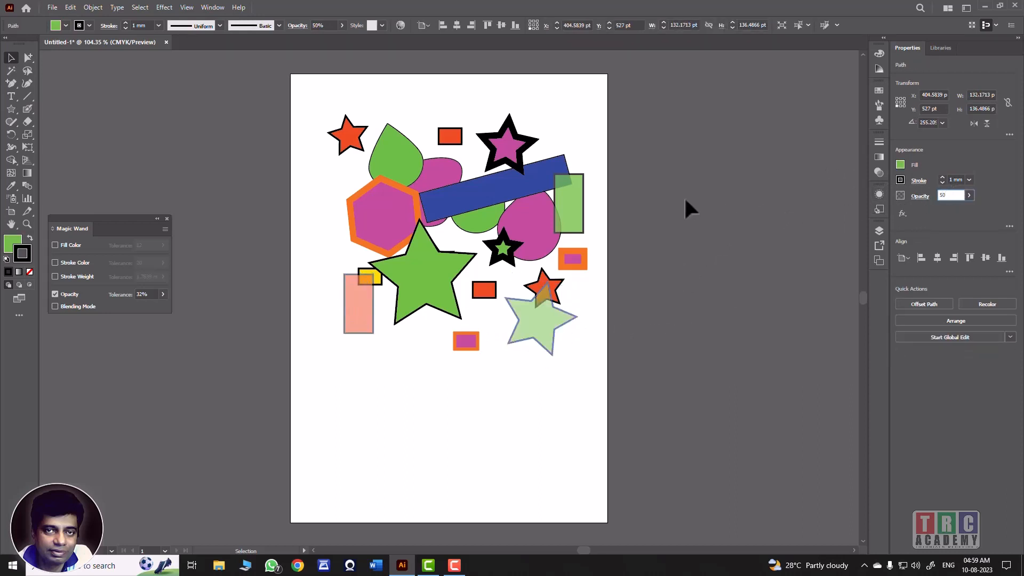
Set the opacity of the translucent green rectangle and of the green teardrop above the hexagon to 50%
left_click(569, 216)
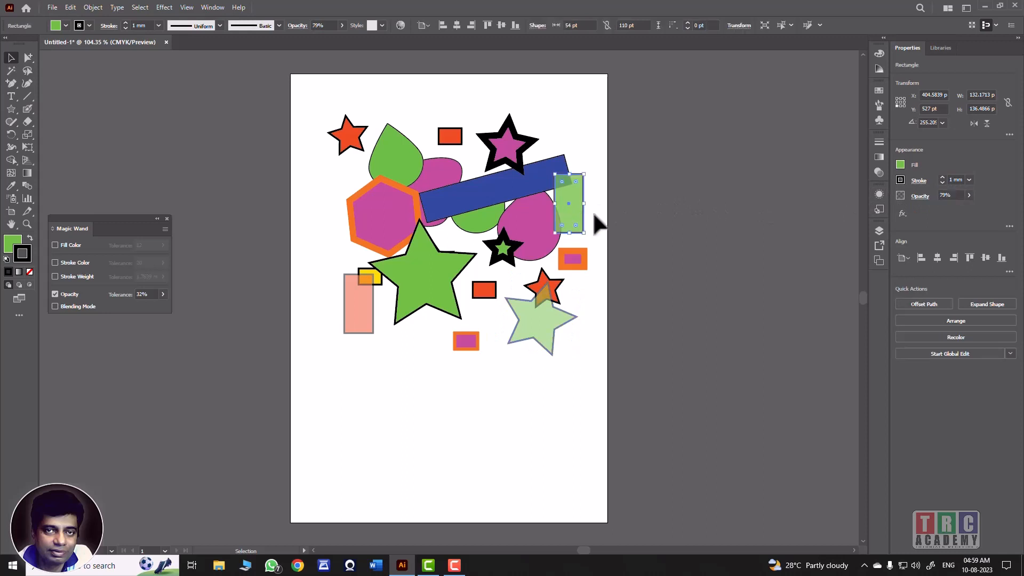
left_click(956, 195)
type("50")
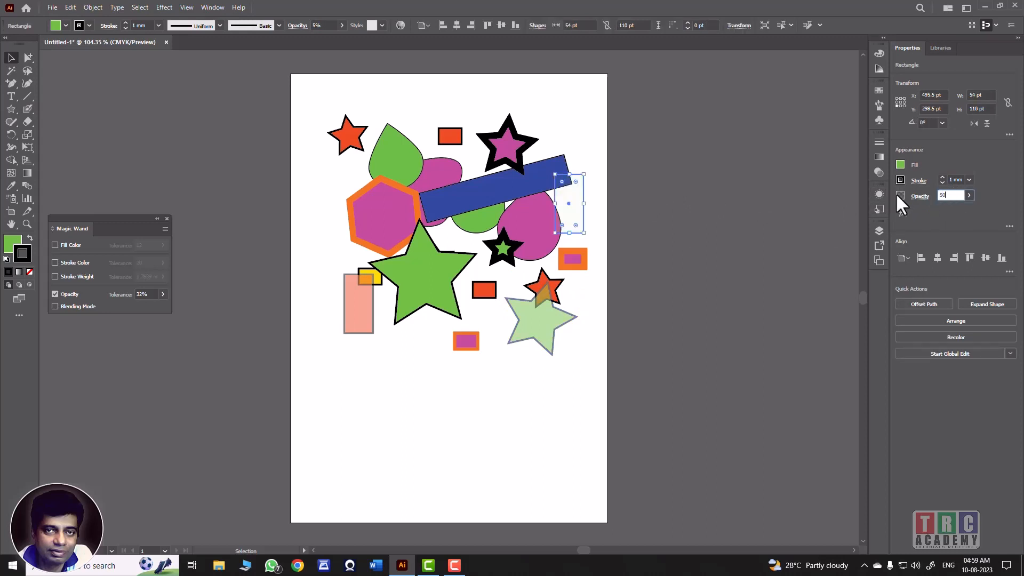
key("Return")
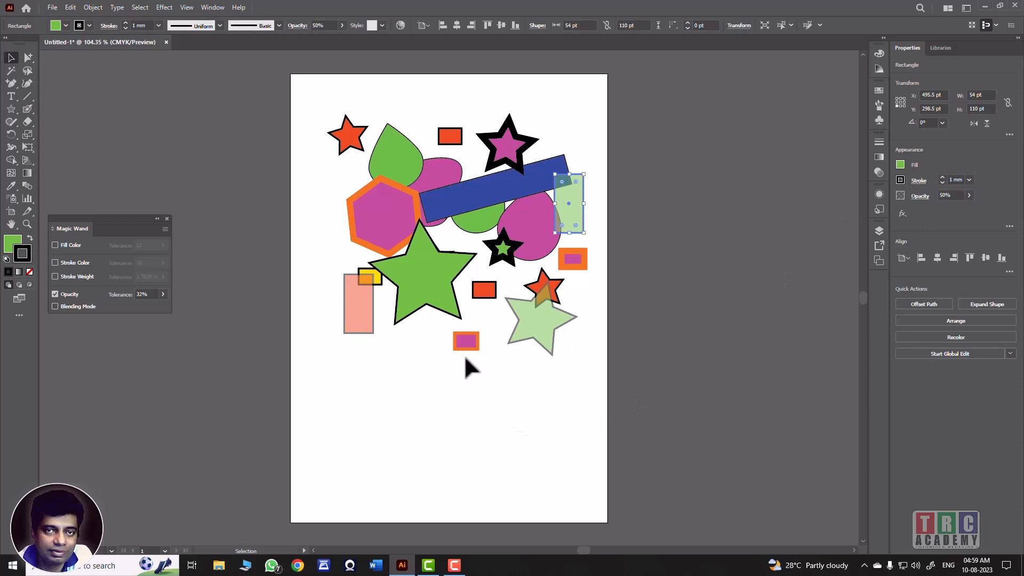
left_click(397, 155)
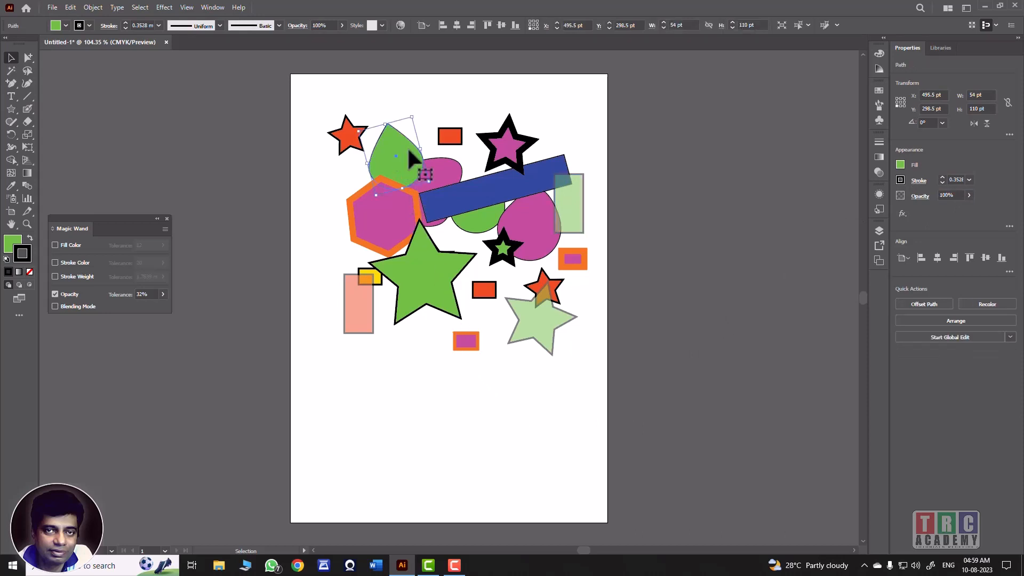
left_click(958, 194)
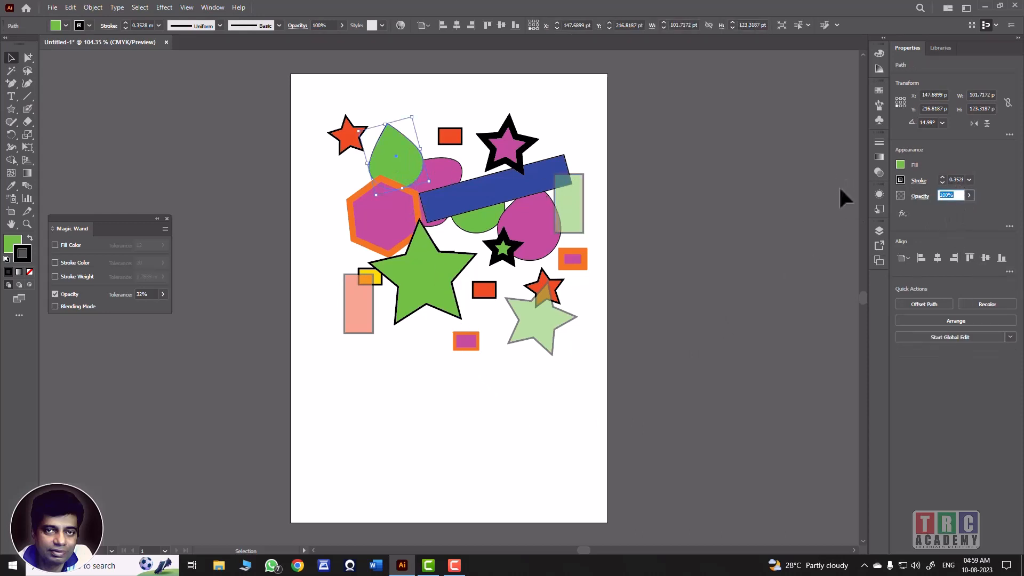
type("50")
key("Return")
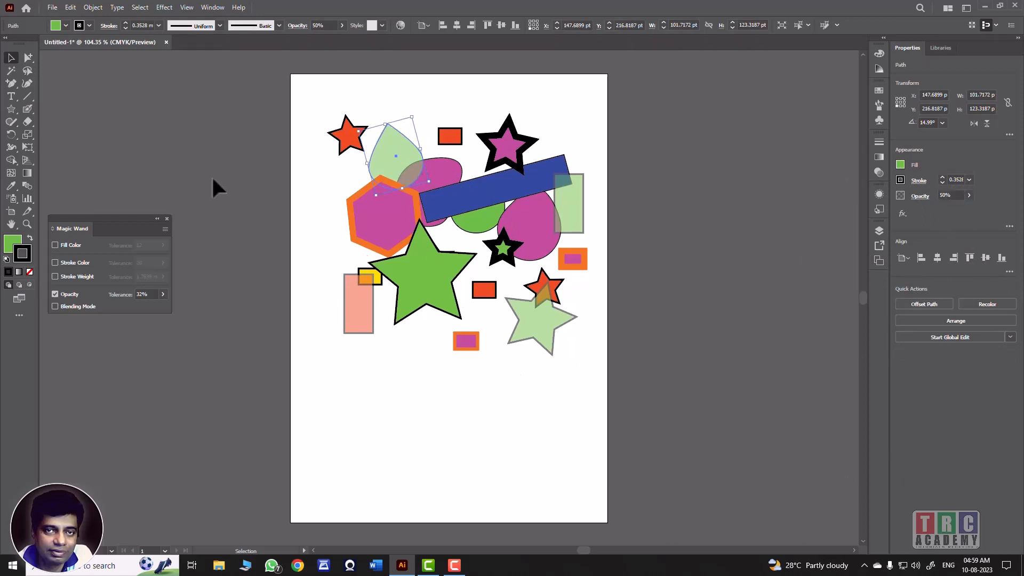
Clear the selection and use the Magic Wand to select all objects matching the translucent red rectangle's opacity
left_click(11, 69)
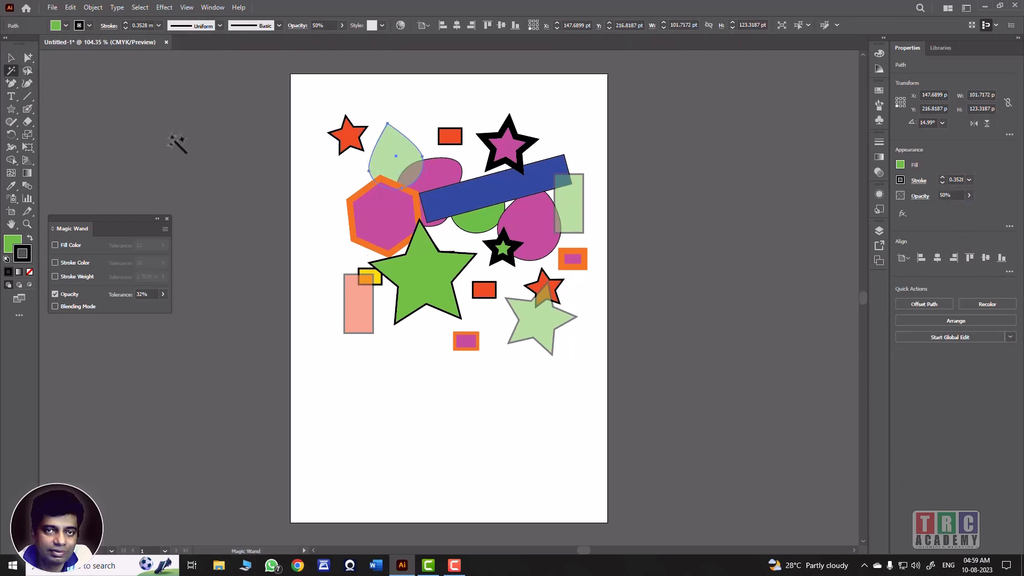
left_click(10, 57)
left_click(267, 213)
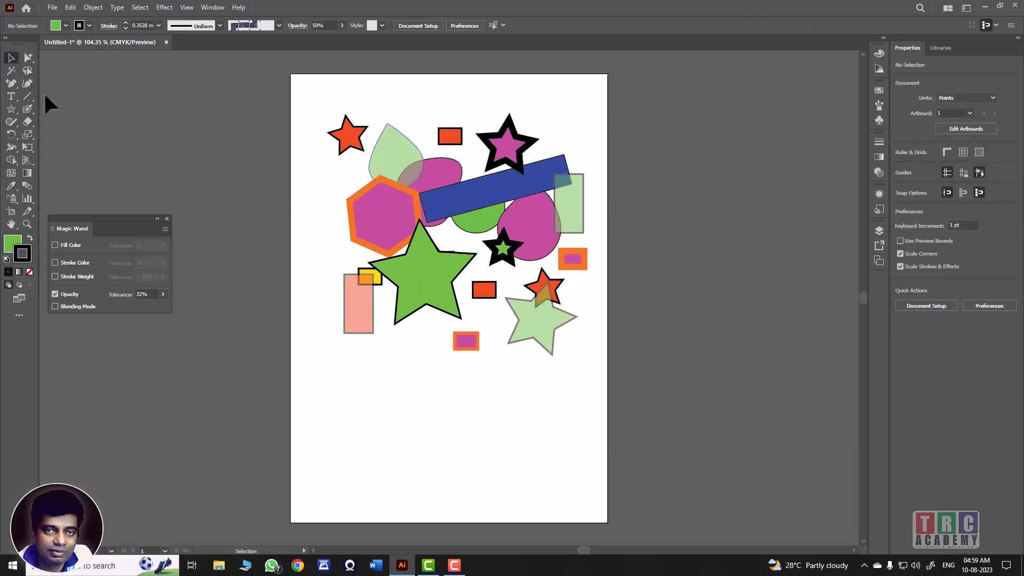
left_click(11, 71)
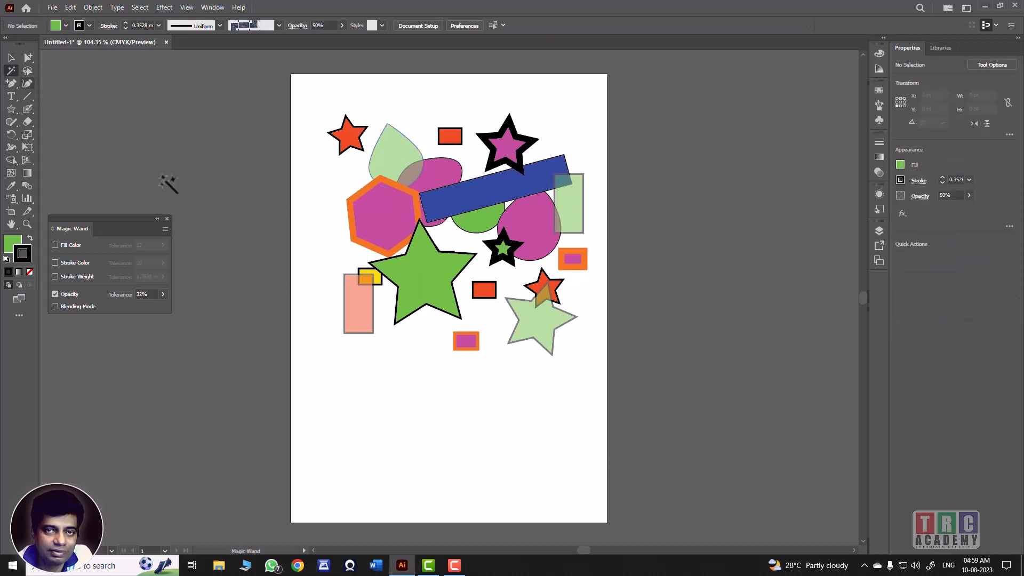
left_click(362, 313)
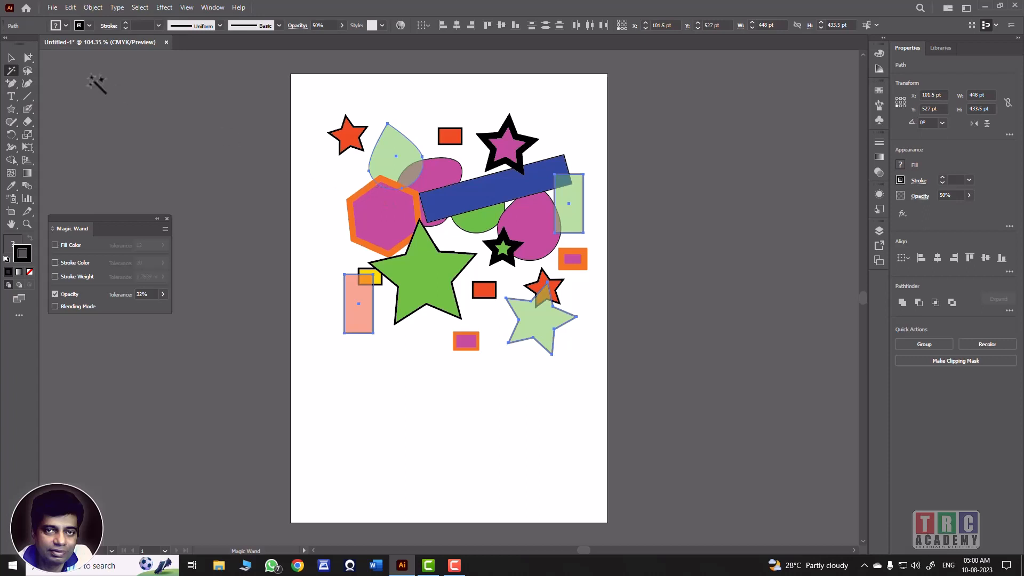
Set the Magic Wand to match Fill Color and Stroke Color instead of Opacity, and select the objects matching the translucent red rectangle
left_click(10, 57)
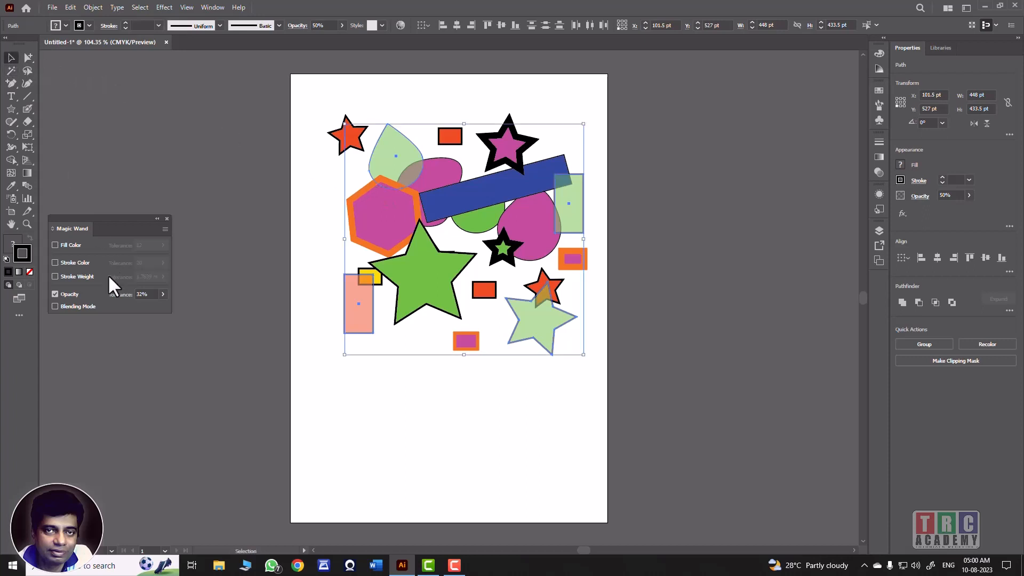
left_click(54, 294)
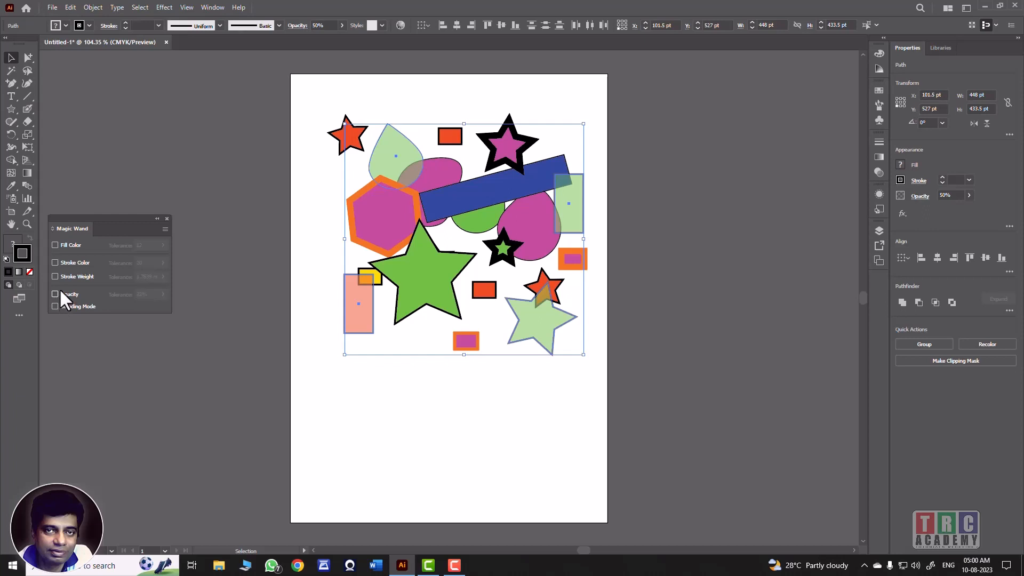
left_click(55, 245)
left_click(55, 262)
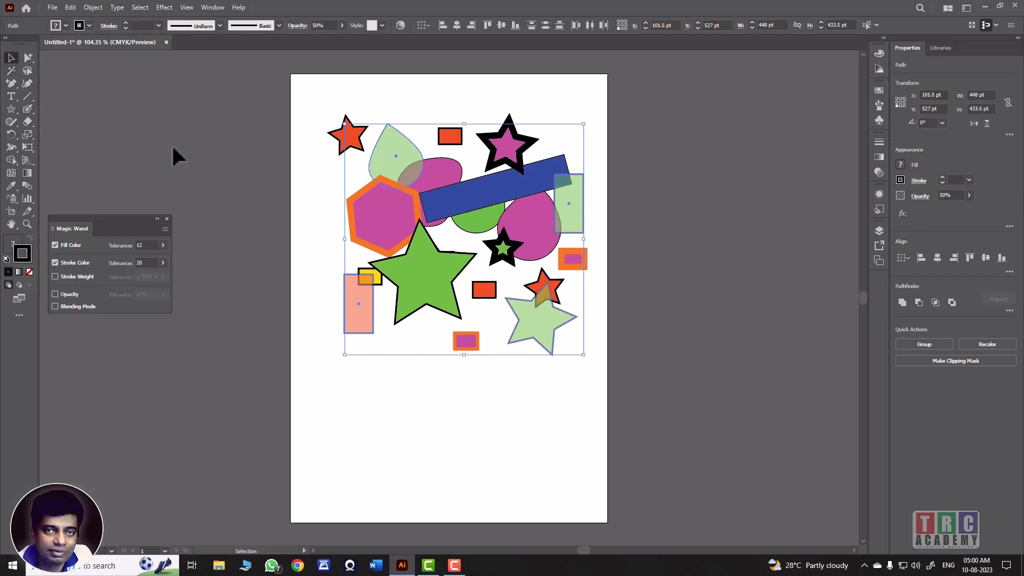
left_click(212, 209)
left_click(12, 72)
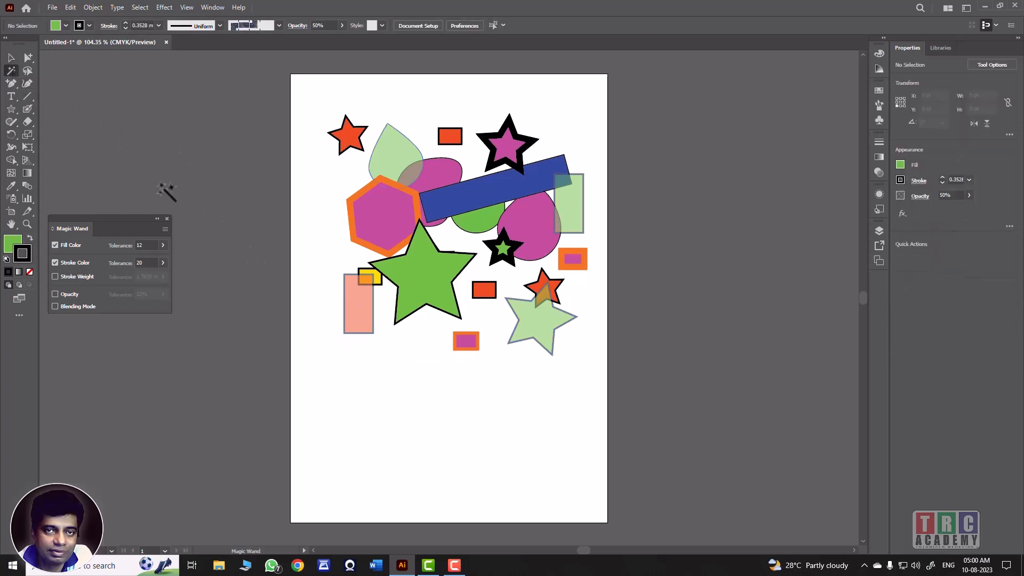
left_click(353, 303)
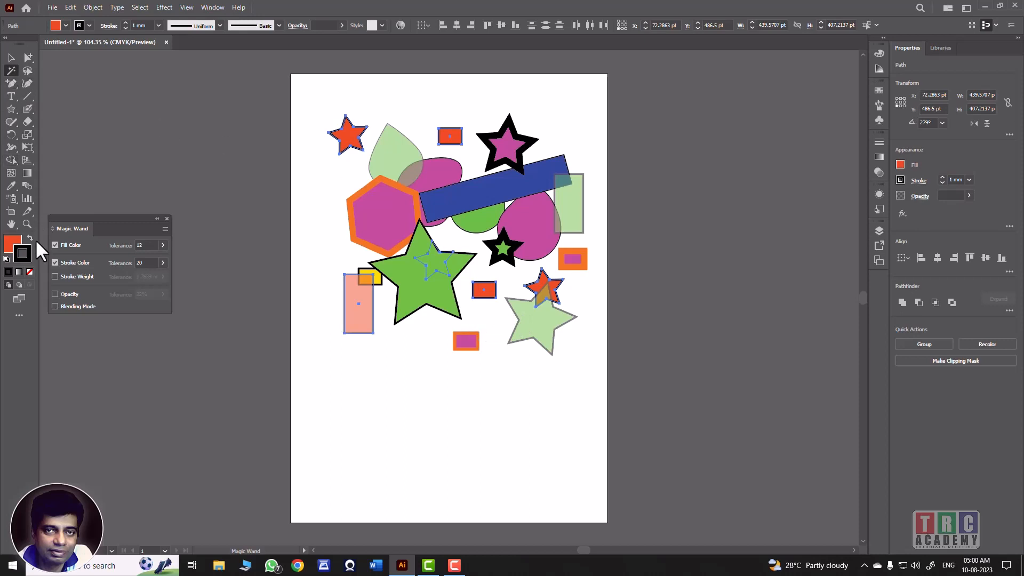
Set the Magic Wand to match only Fill Color with tolerance 73, and select the objects matching the magenta hexagon
left_click(54, 263)
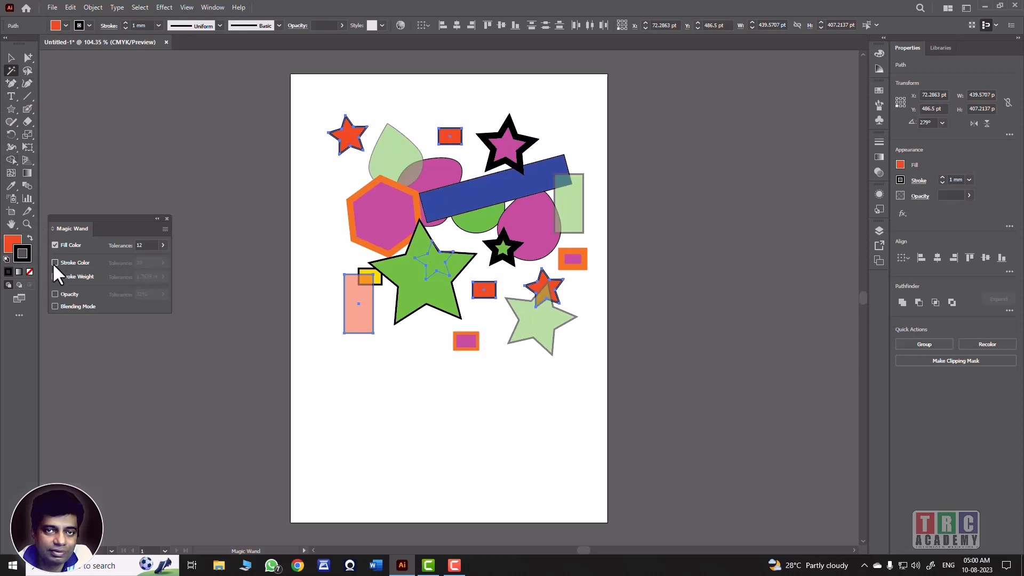
left_click(163, 245)
left_click(150, 256)
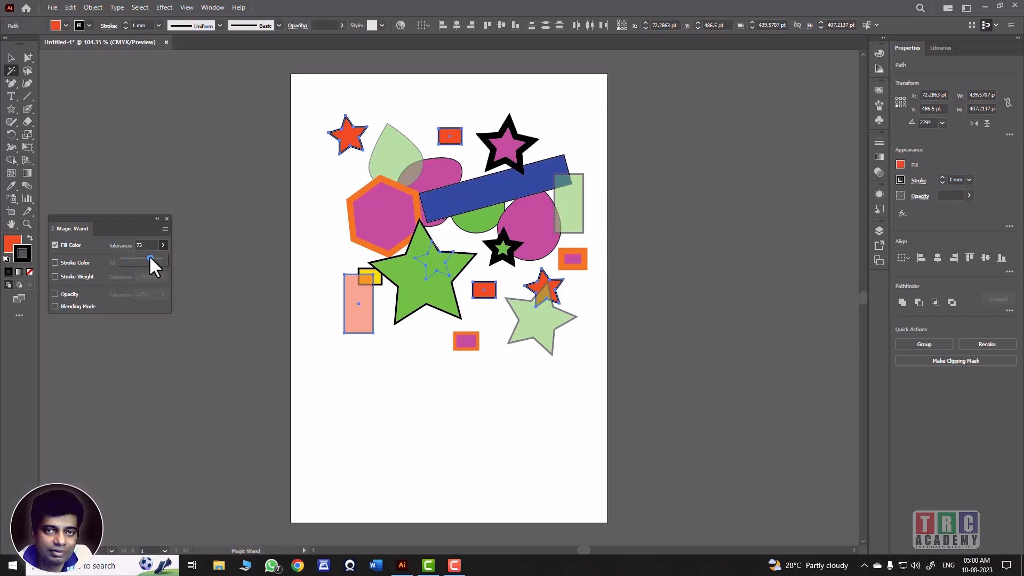
left_click(10, 59)
left_click(184, 214)
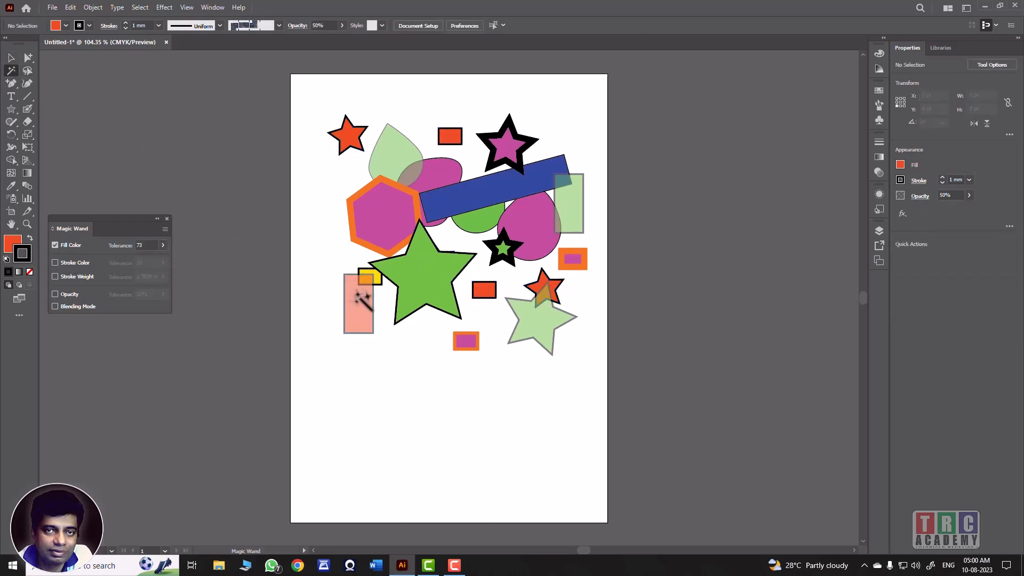
left_click(381, 231)
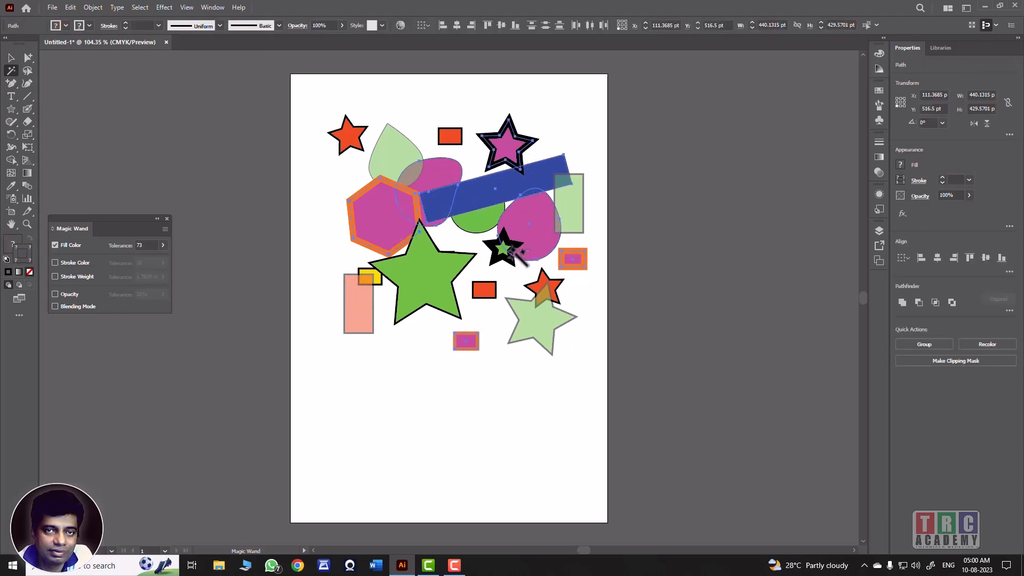
Add Stroke Color matching, trying tolerance 64 before settling on 22, and apply the Magic Wand to the magenta hexagon
left_click(55, 262)
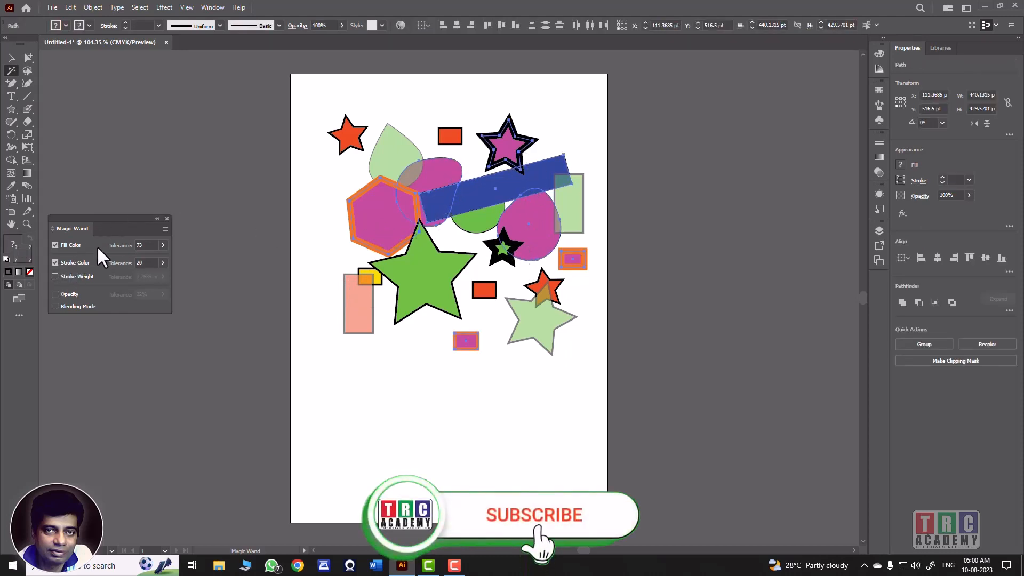
left_click(235, 220)
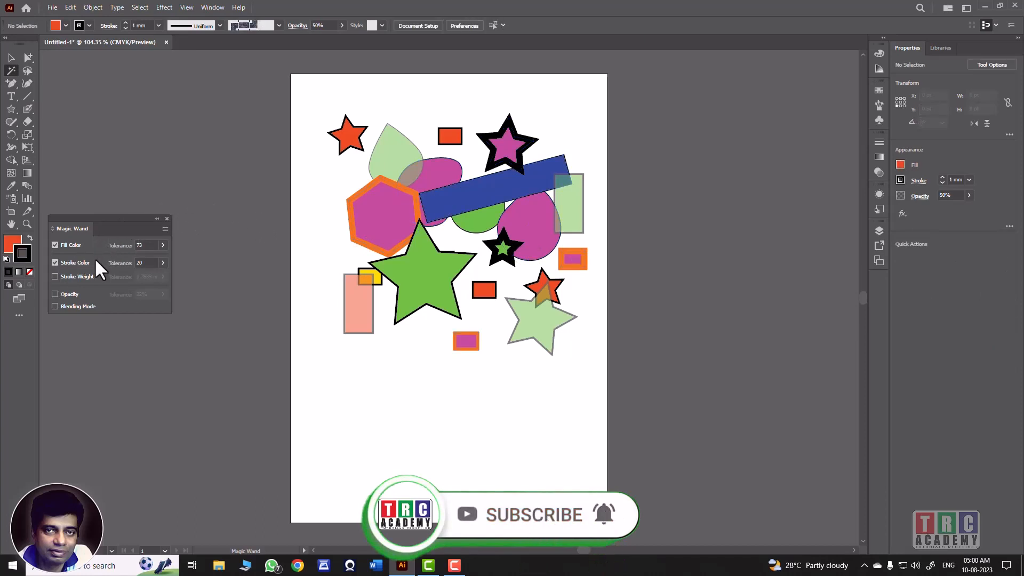
left_click(163, 262)
left_click_drag(146, 277, 147, 277)
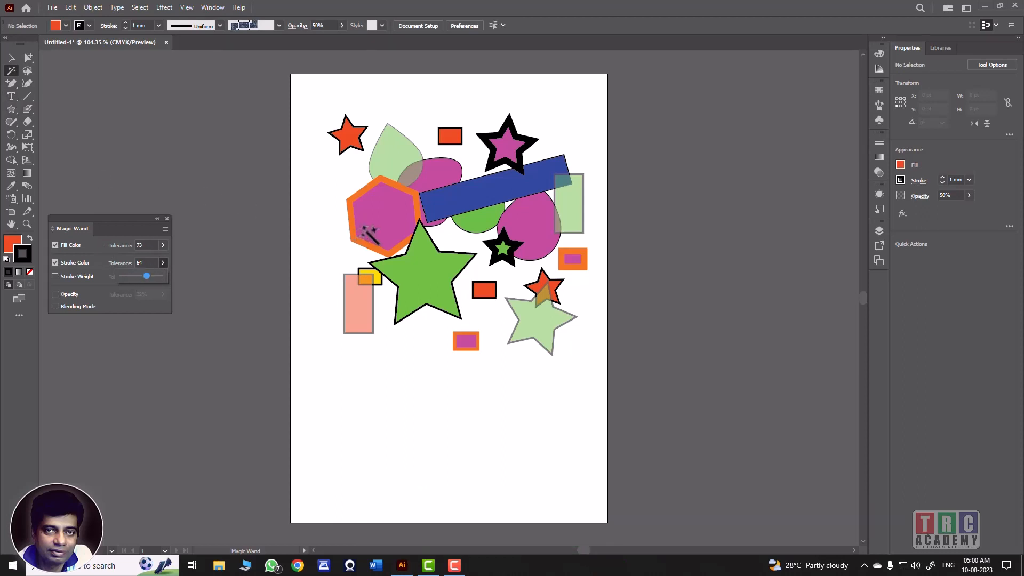
left_click(162, 262)
left_click_drag(147, 276, 132, 277)
left_click(370, 225)
Use the Magic Wand to select the objects matching the large green star, followed by those matching the red rectangle beside it
left_click(13, 71)
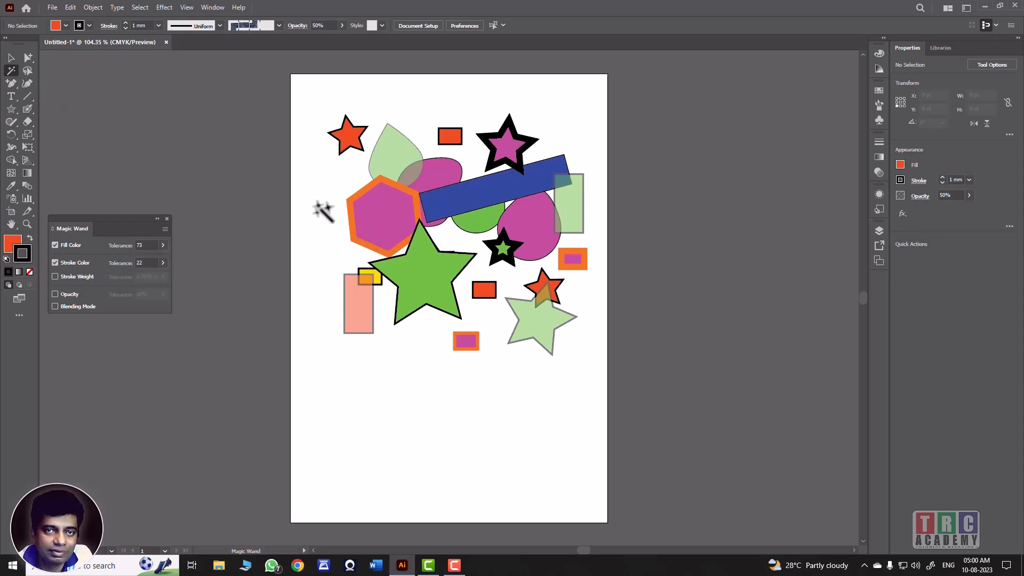
left_click(447, 293)
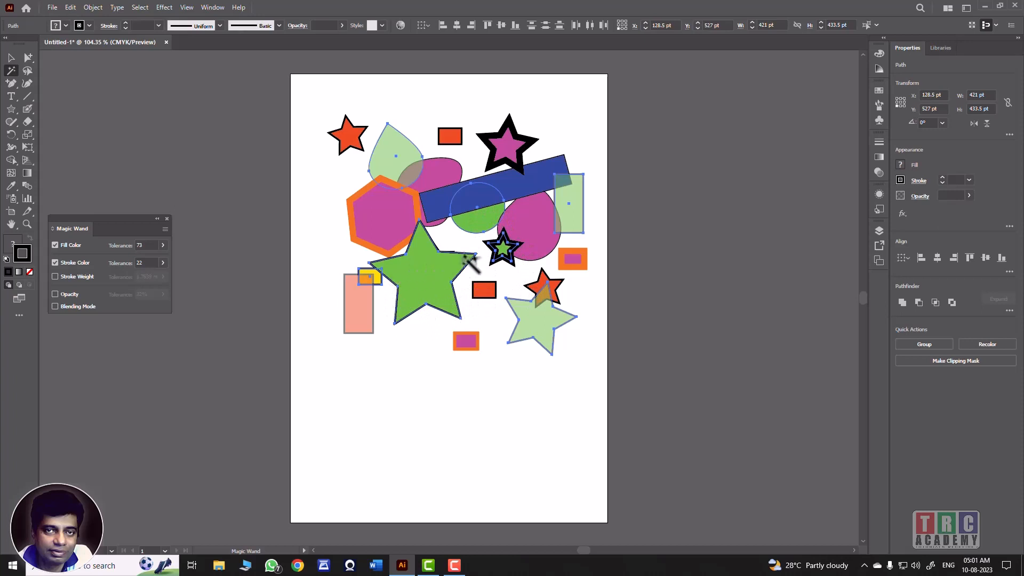
left_click(490, 291)
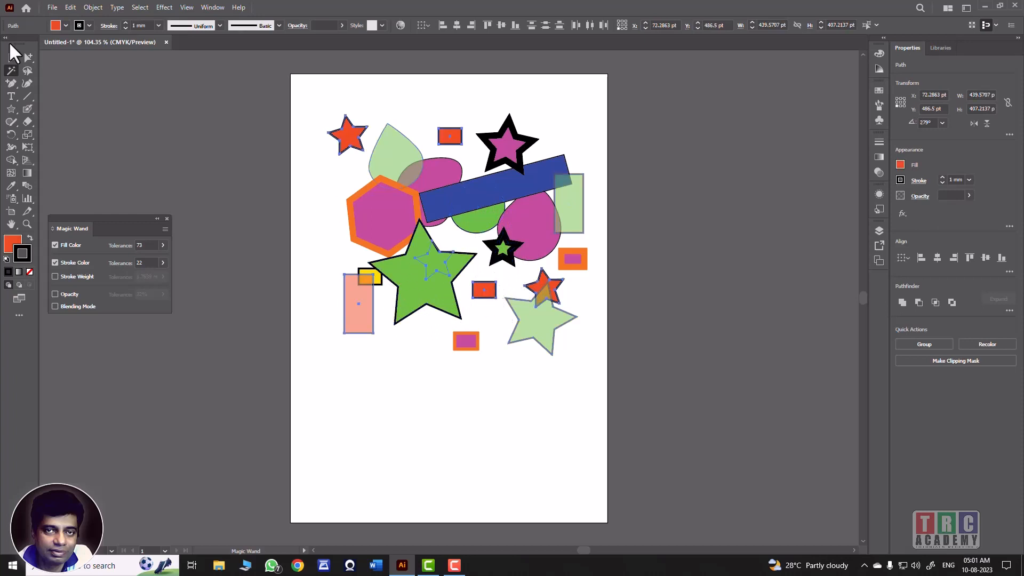
Move the large green star slightly down and left to uncover the red star behind it, and select that red star
left_click(10, 58)
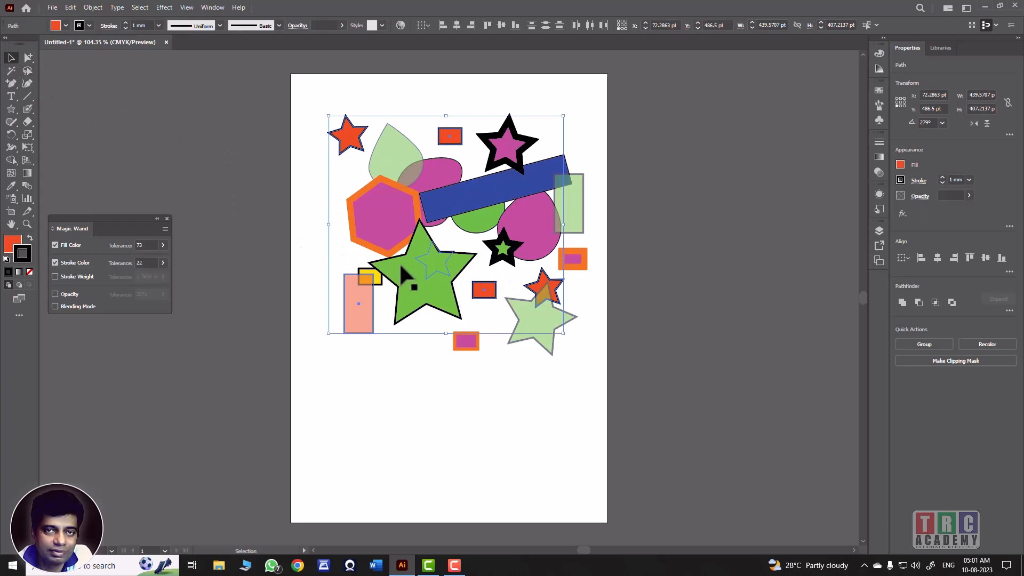
left_click(310, 246)
left_click_drag(444, 258, 437, 279)
left_click(442, 257)
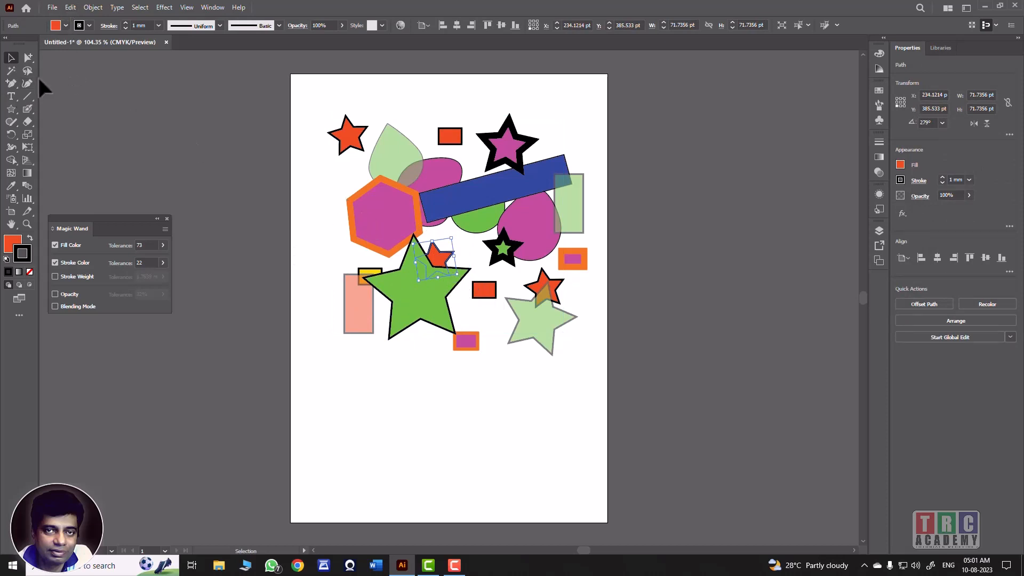
Use the Lasso tool to select the red star behind the large green star, followed by the red star overlapping the pale green star
left_click(10, 70)
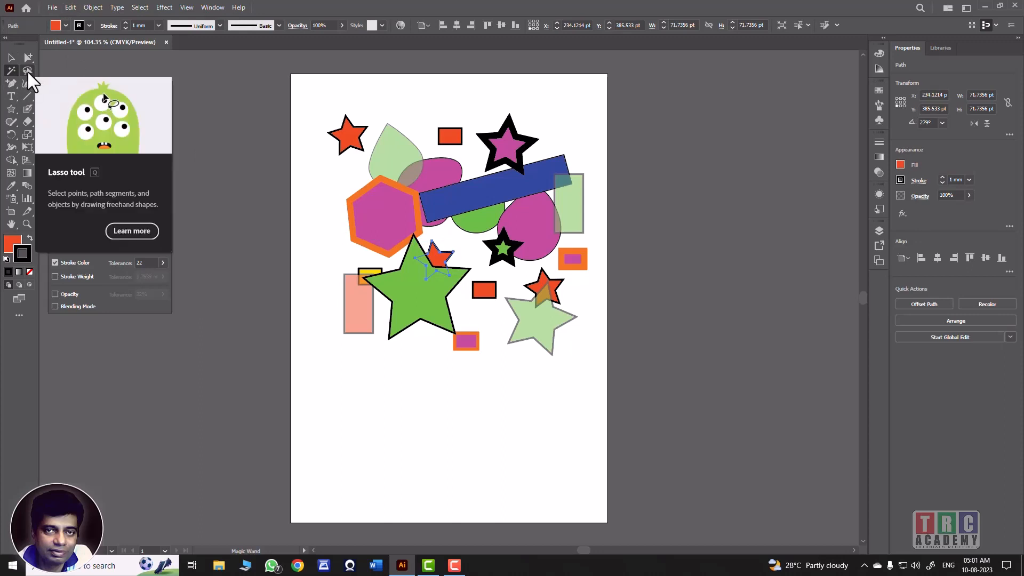
left_click(27, 71)
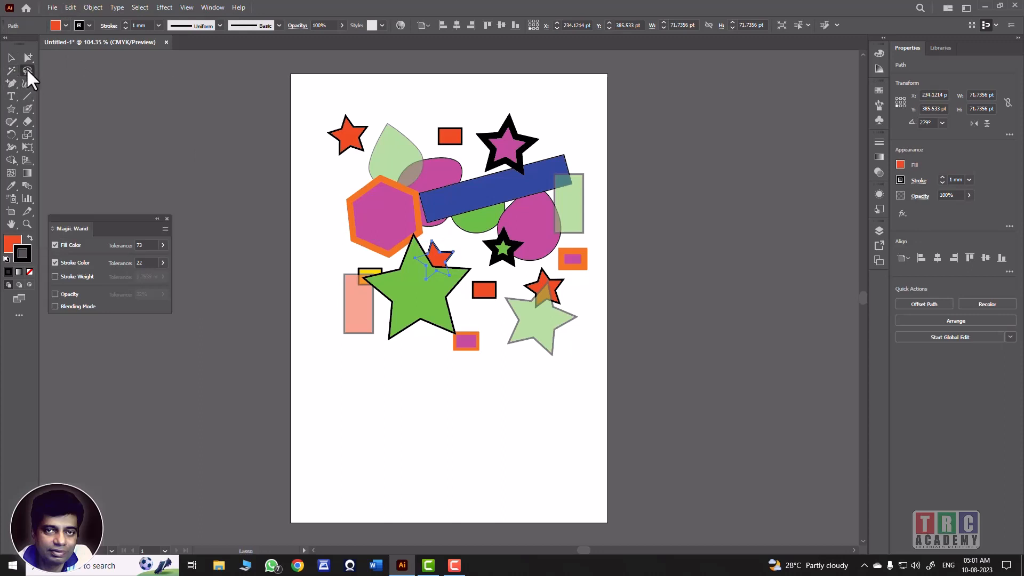
left_click(340, 252)
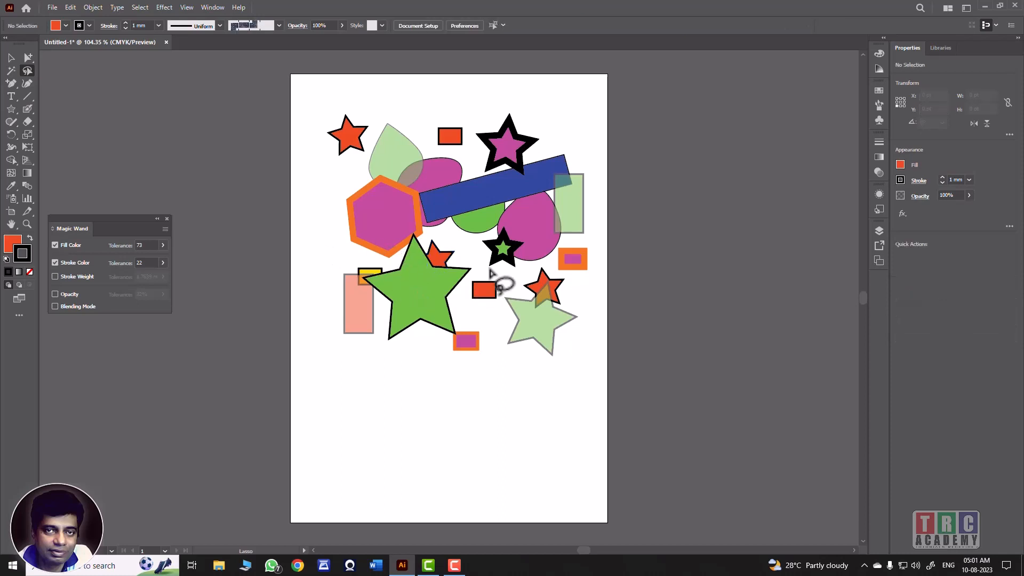
mouse_move(456, 241)
left_mouse_down()
mouse_move(445, 282)
mouse_move(423, 282)
mouse_move(412, 257)
mouse_move(421, 242)
mouse_move(454, 238)
mouse_move(458, 259)
mouse_move(430, 254)
mouse_move(431, 234)
mouse_move(461, 240)
left_mouse_up()
left_click(448, 256)
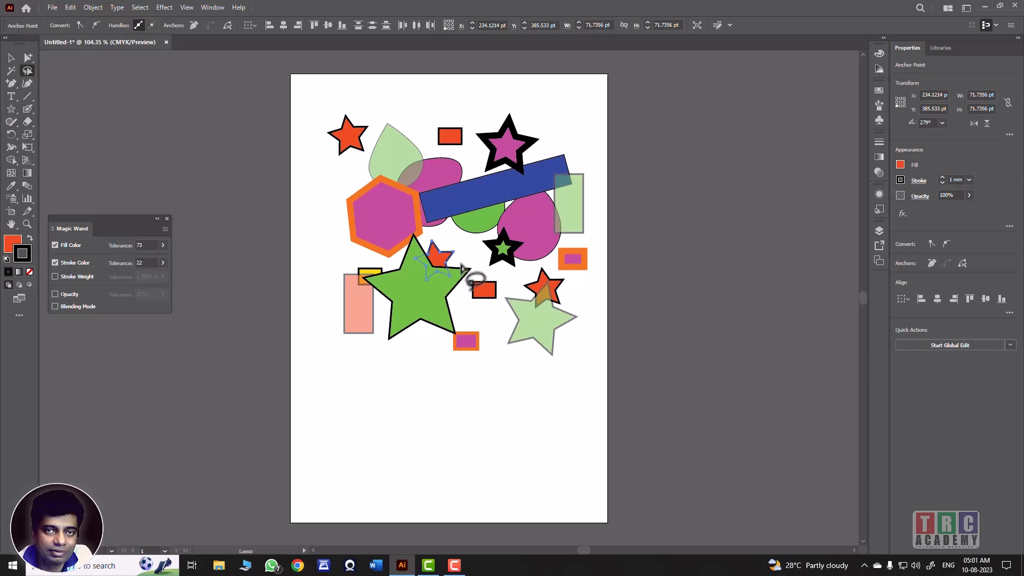
left_click(518, 288)
mouse_move(515, 280)
left_mouse_down()
mouse_move(525, 292)
mouse_move(549, 283)
mouse_move(557, 306)
mouse_move(566, 299)
mouse_move(564, 280)
mouse_move(540, 266)
mouse_move(516, 282)
left_mouse_up()
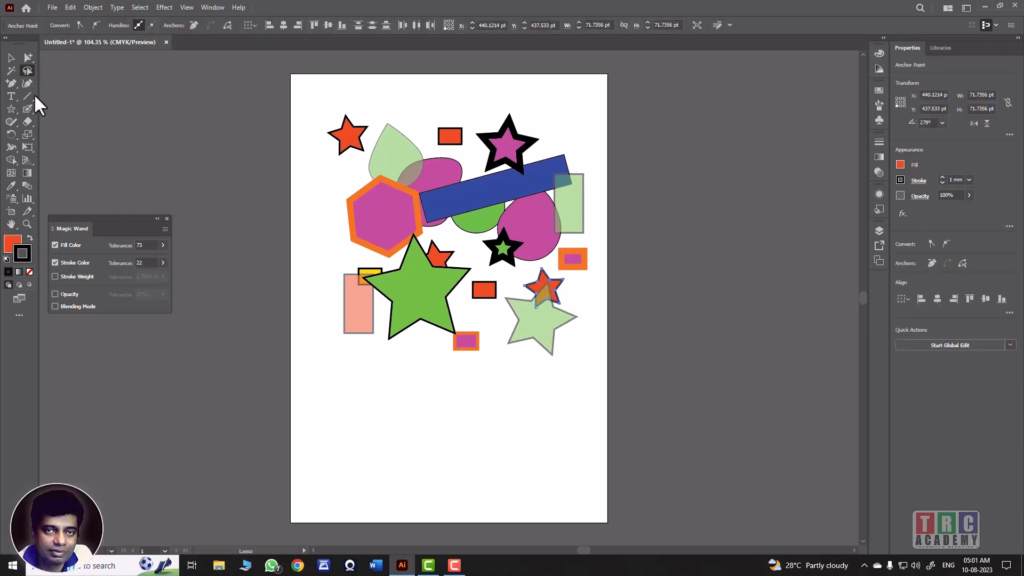
Move the red star on the pale green star slightly right and down, round its corners by about 7.8 pt and deselect it
left_click(28, 57)
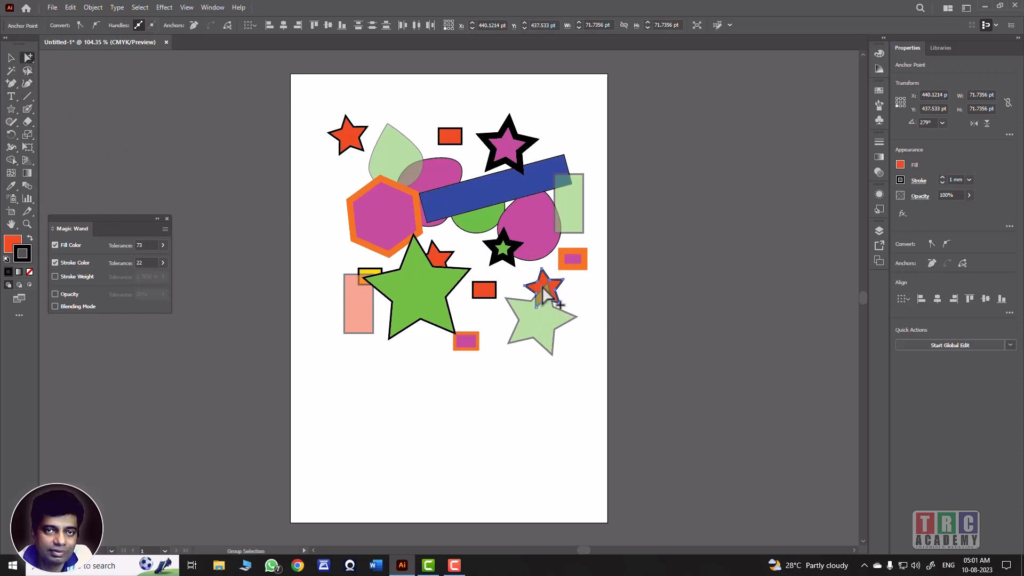
left_click_drag(538, 290, 570, 292)
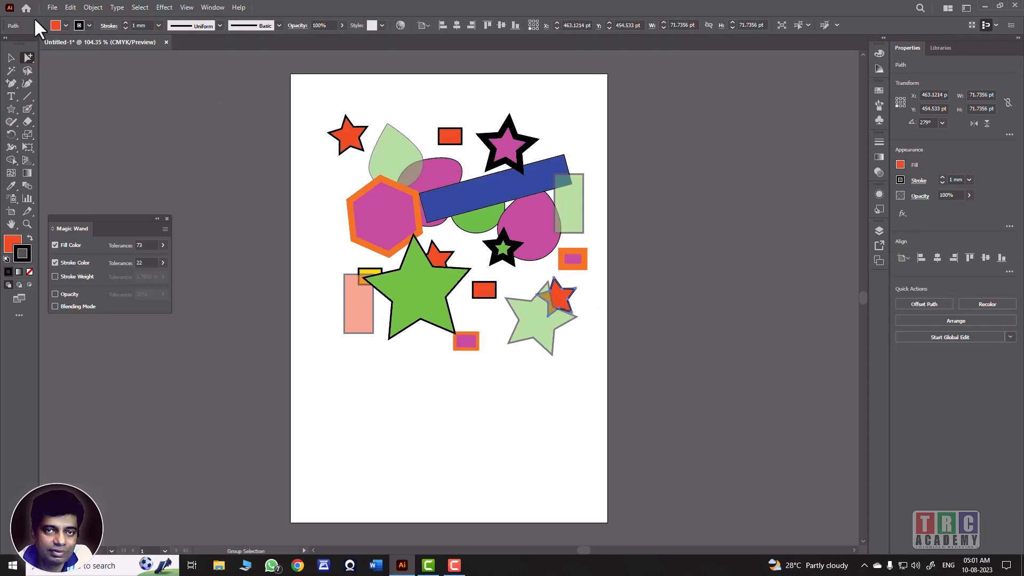
left_click(26, 57)
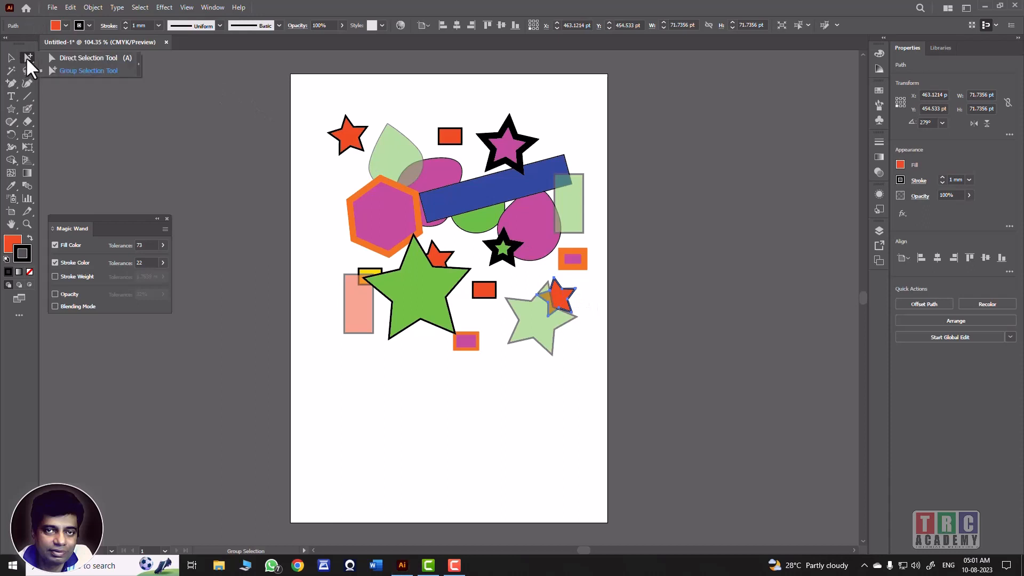
left_click(57, 56)
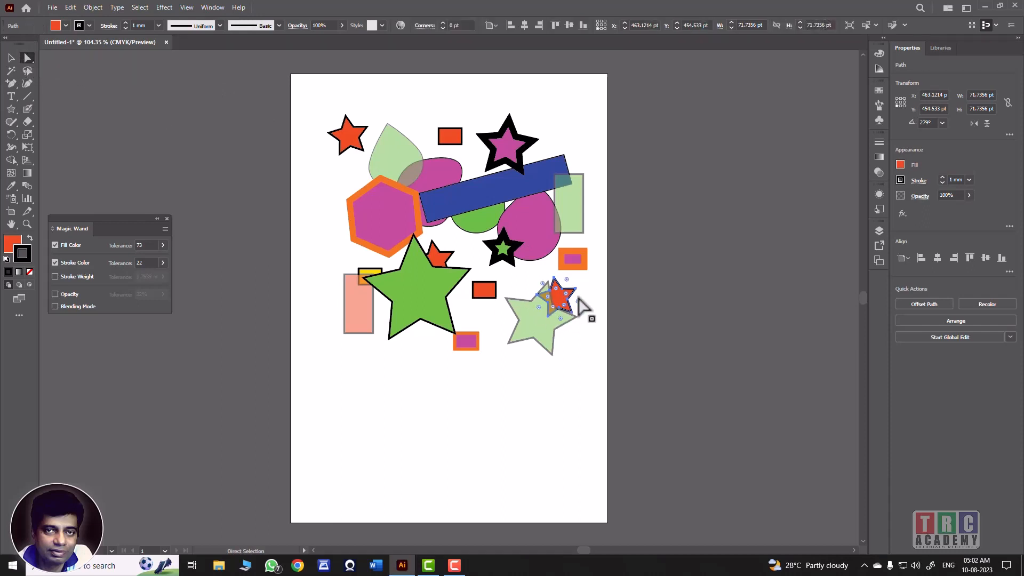
left_click_drag(567, 279, 601, 287)
left_click(27, 224)
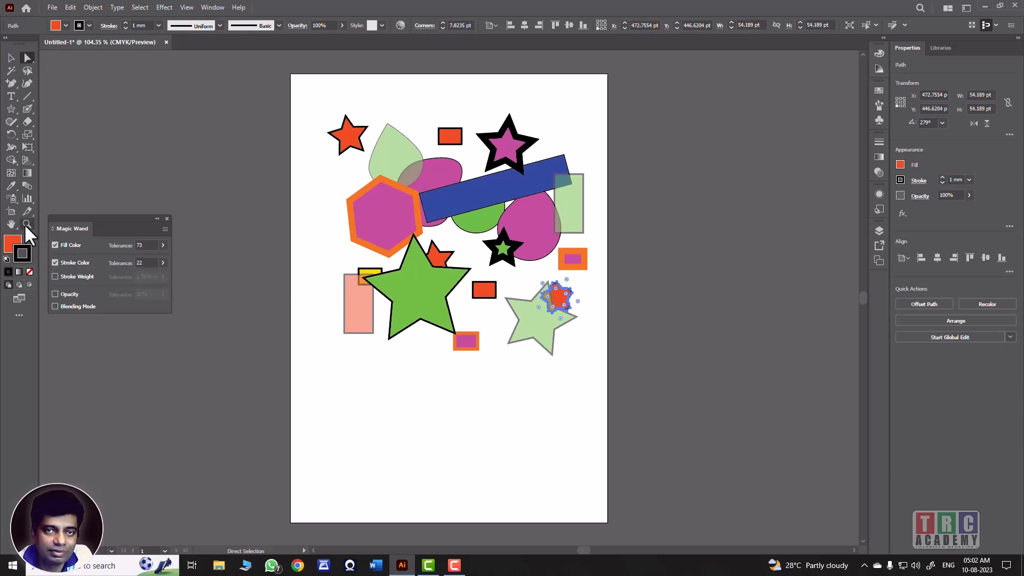
left_click(10, 58)
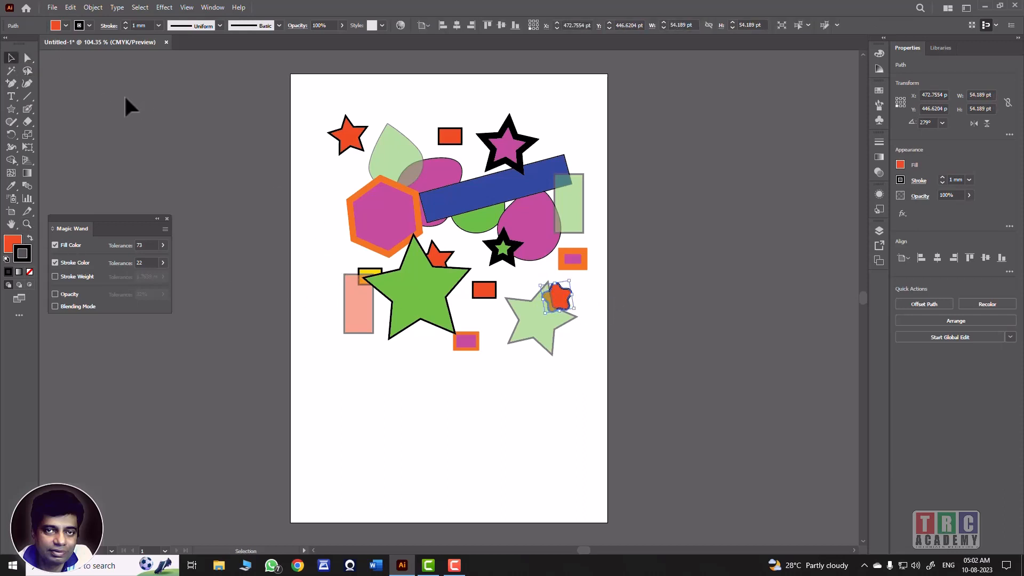
left_click(126, 103)
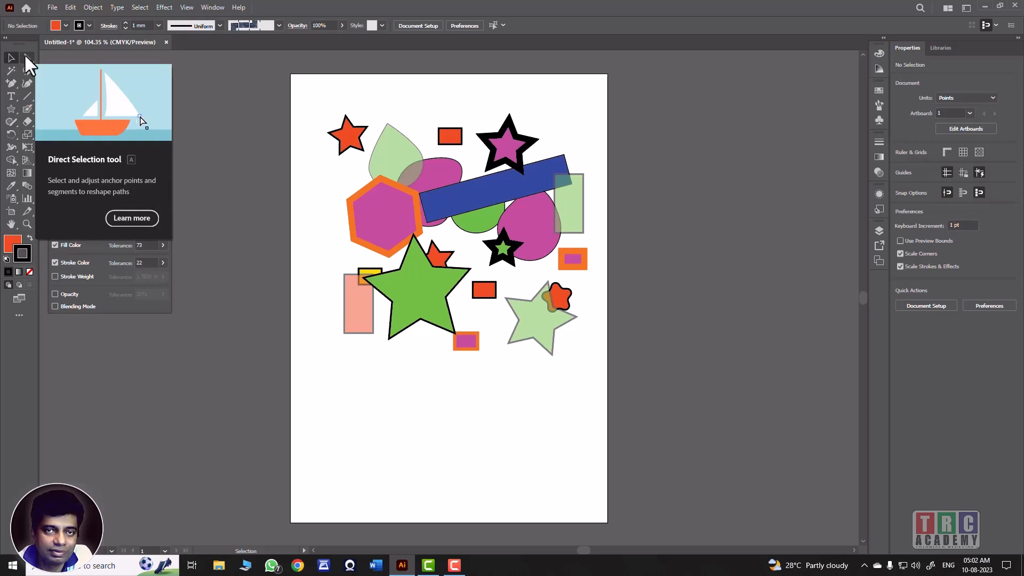
Draw an open, V-shaped three-point path with the Pen tool in the empty area below the shapes
left_click(10, 83)
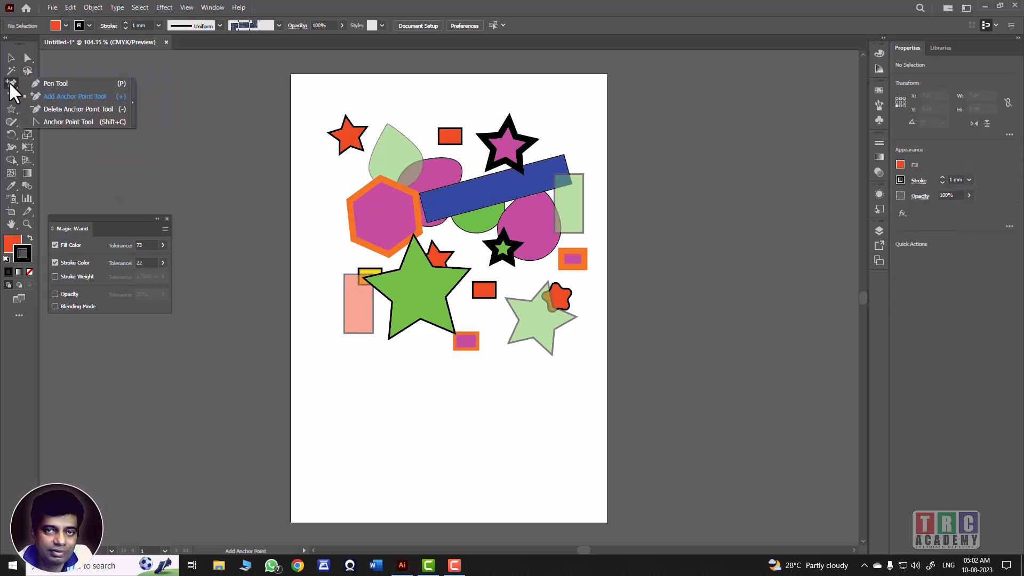
left_click(43, 84)
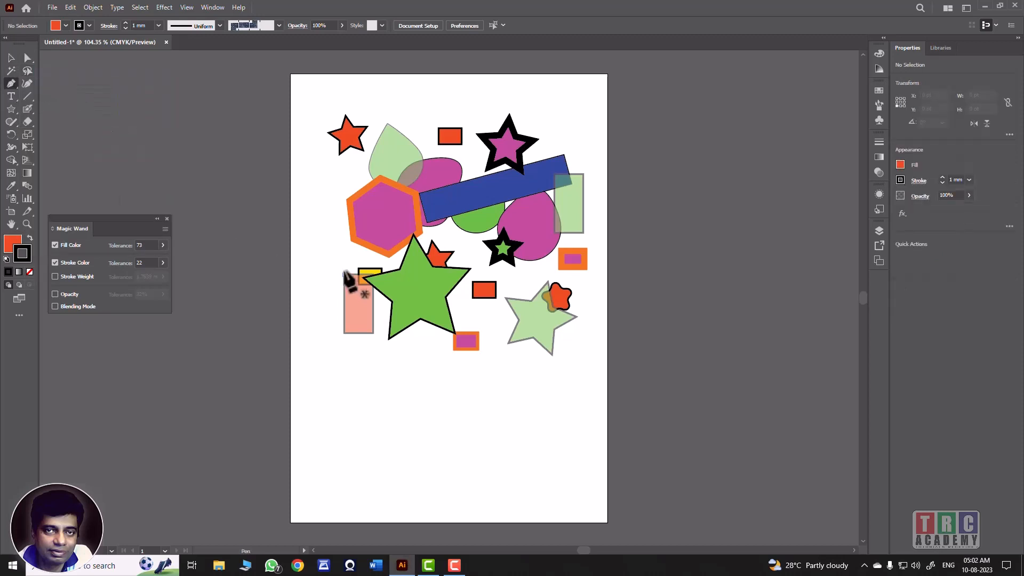
left_click(334, 408)
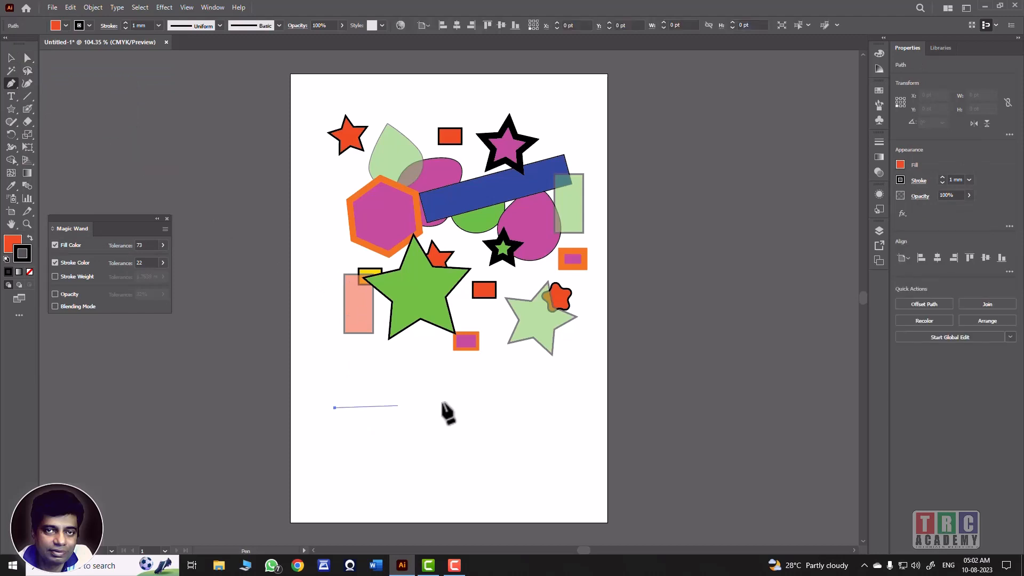
left_click(575, 393)
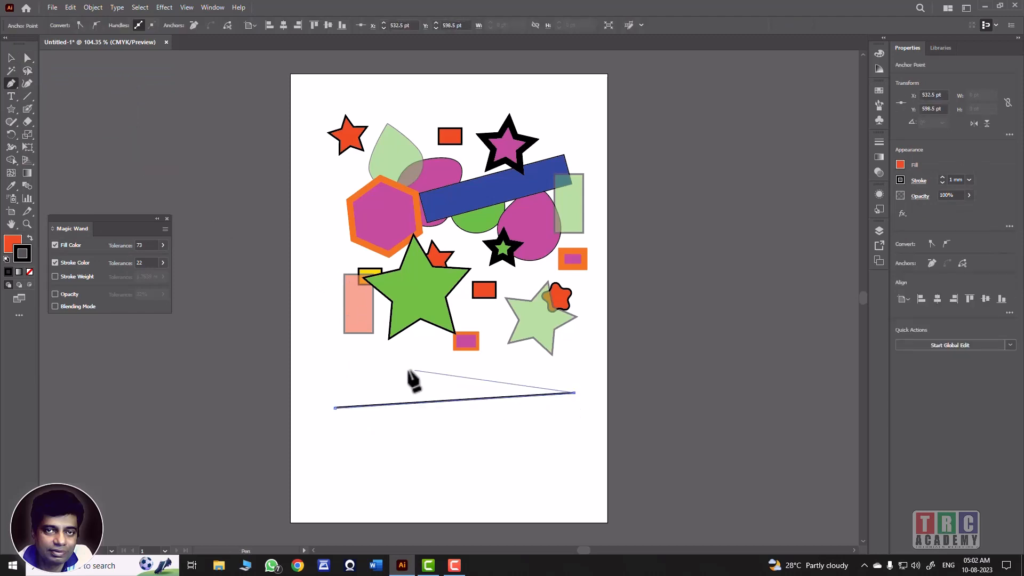
left_click(380, 361)
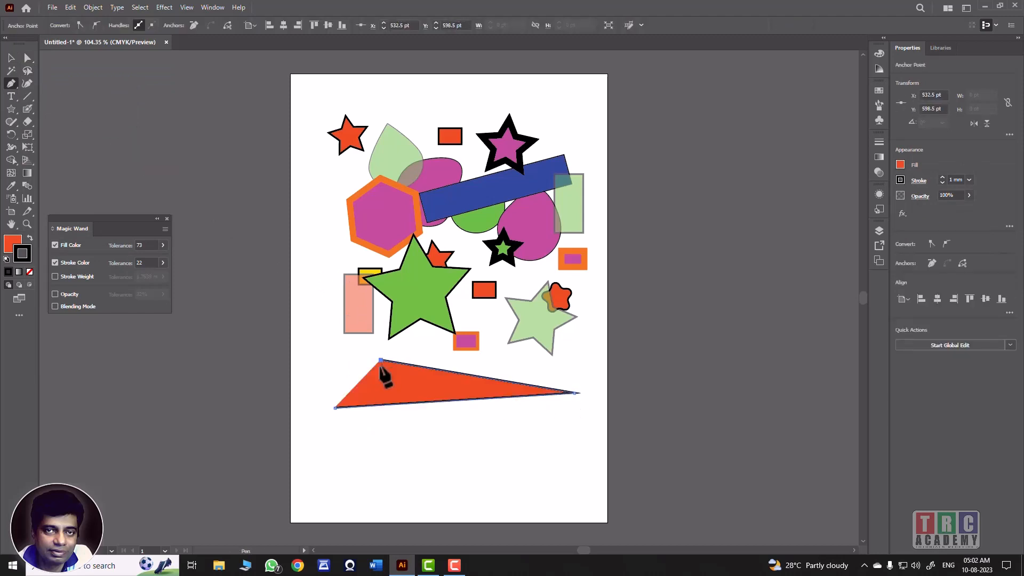
right_click(374, 391)
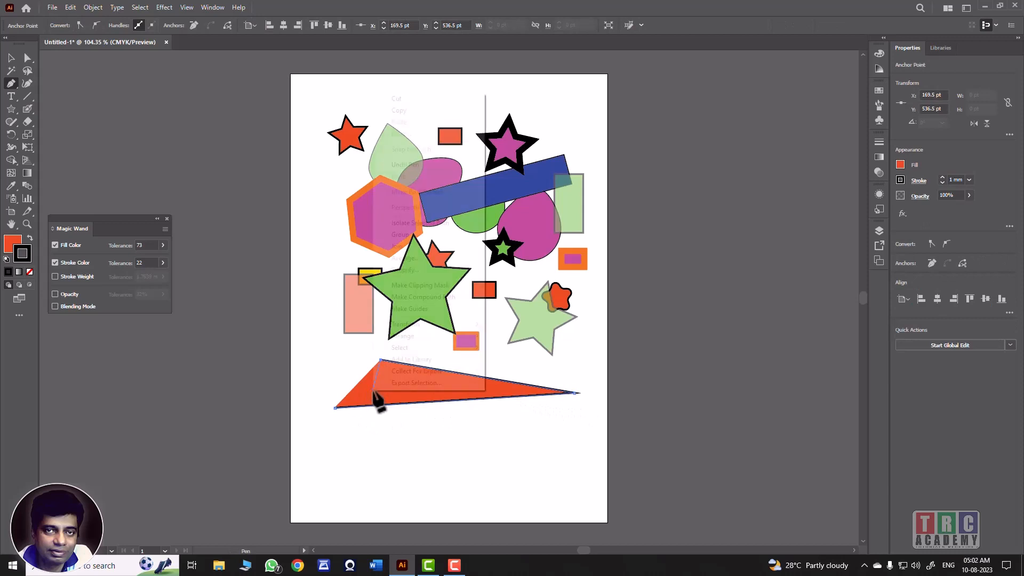
left_click(342, 300)
key("Escape")
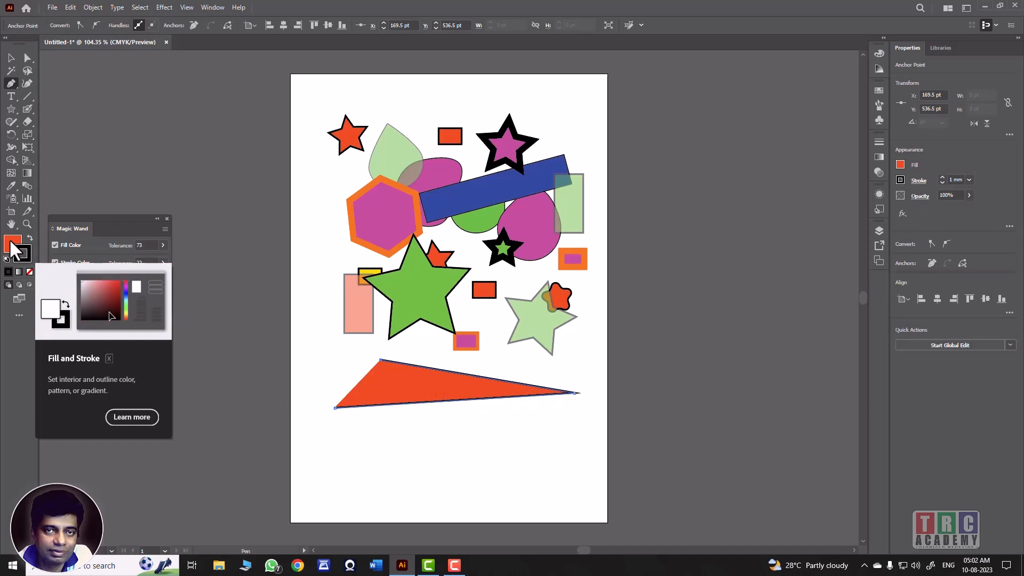
Try a solid and a gradient fill on the new path, set its fill to None and make its stroke active
left_click(8, 270)
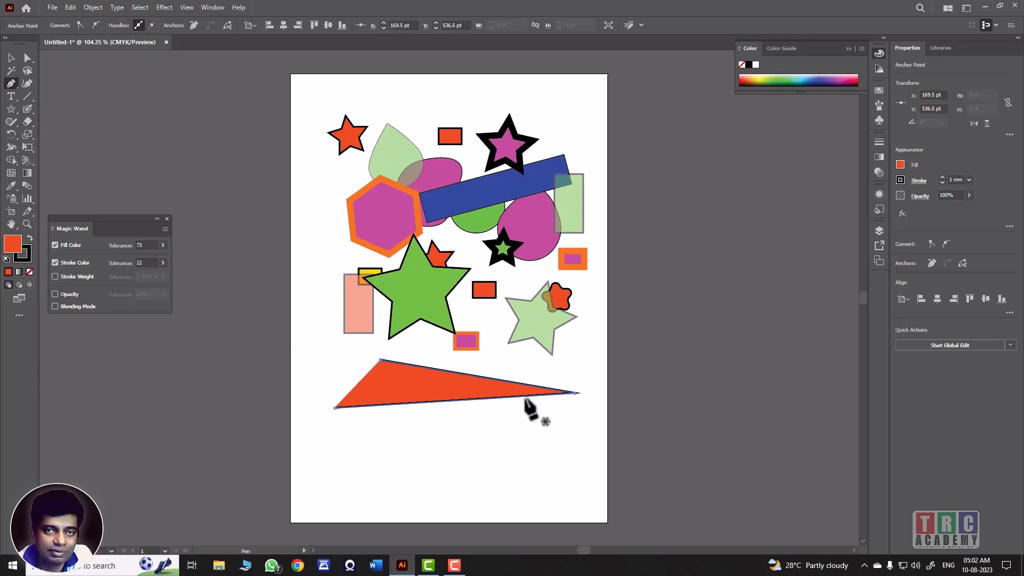
left_click(17, 270)
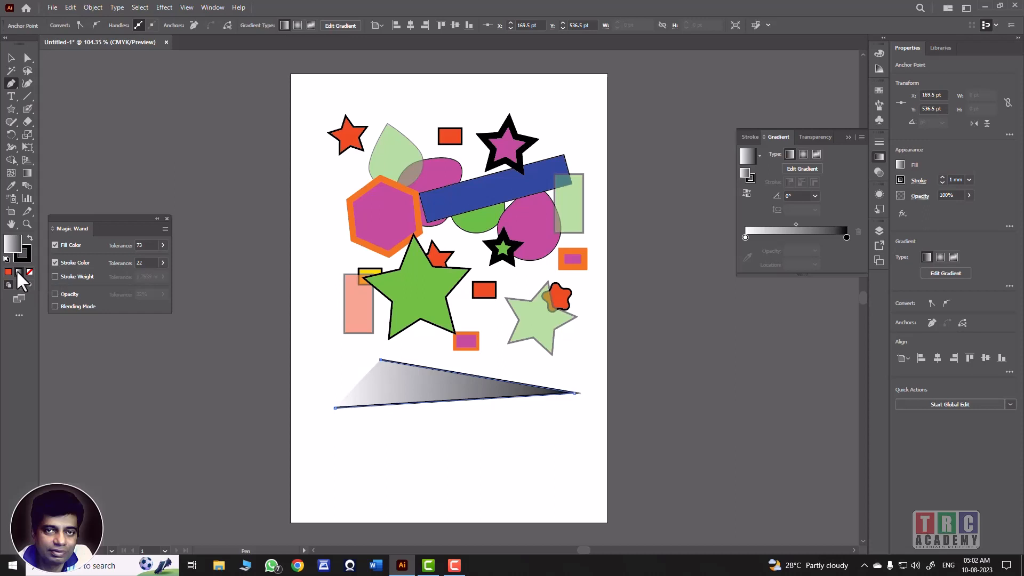
left_click(30, 271)
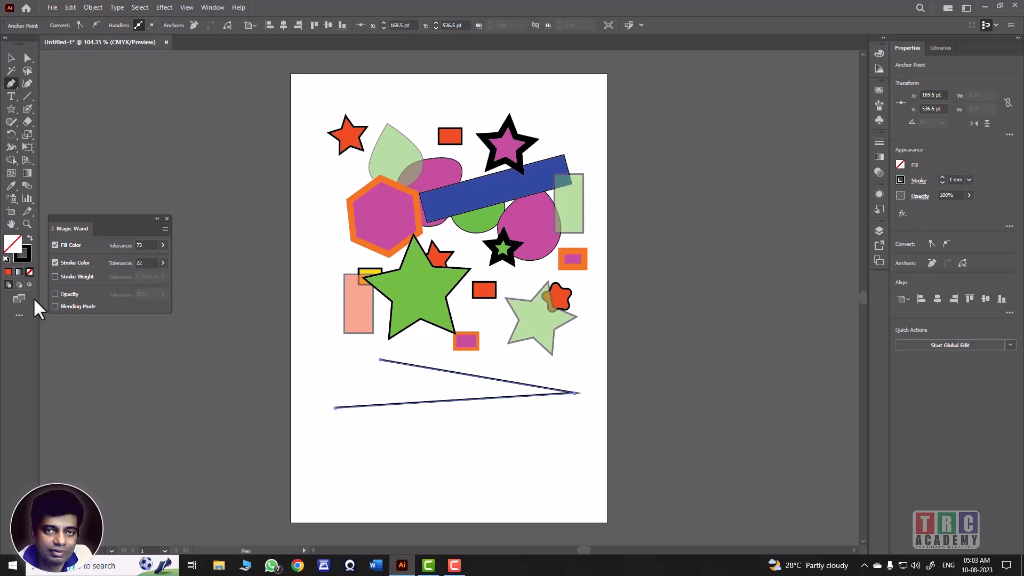
left_click(23, 254)
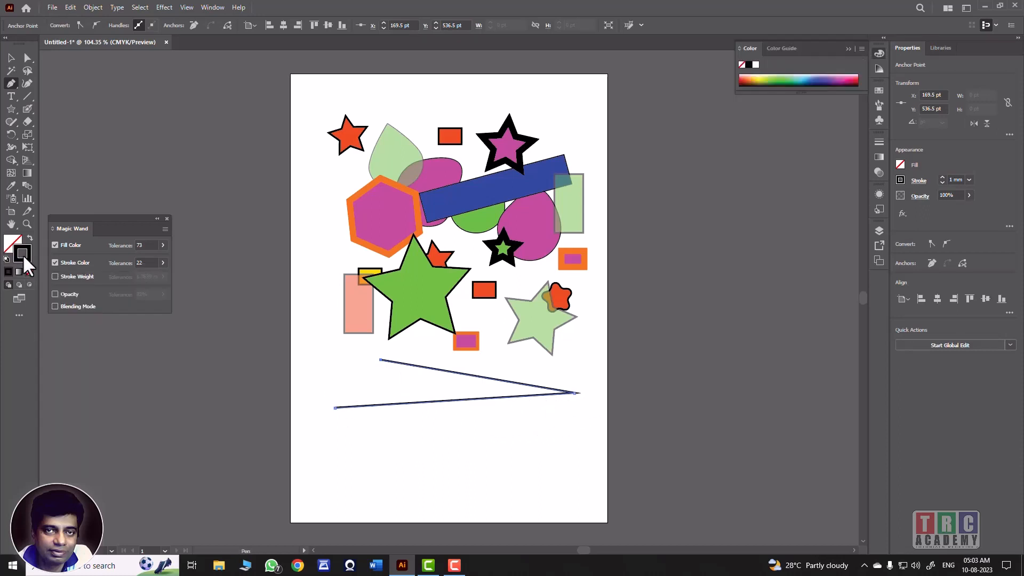
Give the V-shaped path a solid stroke and change its stroke colour to a bright crimson
left_click(8, 272)
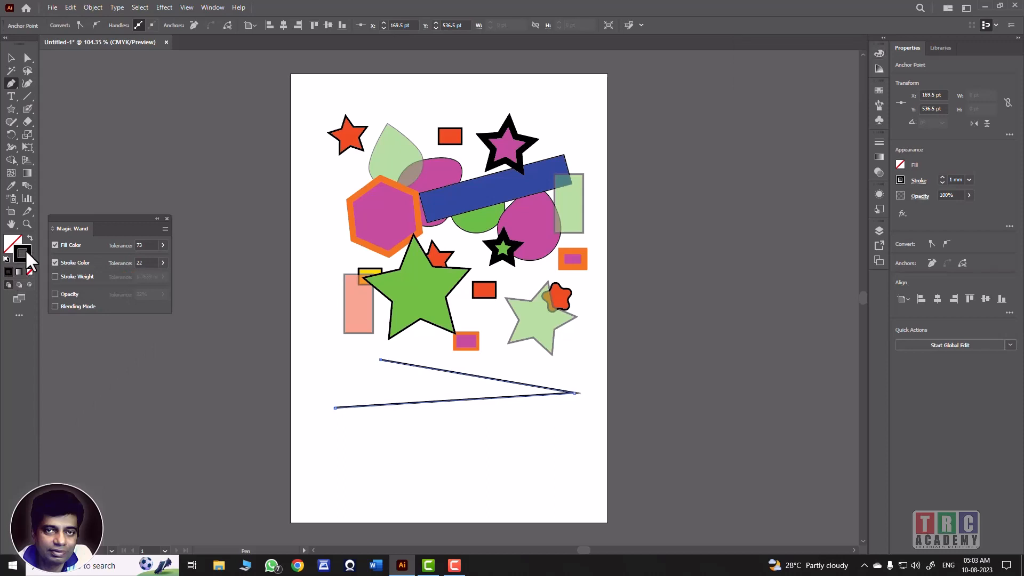
double_click(22, 254)
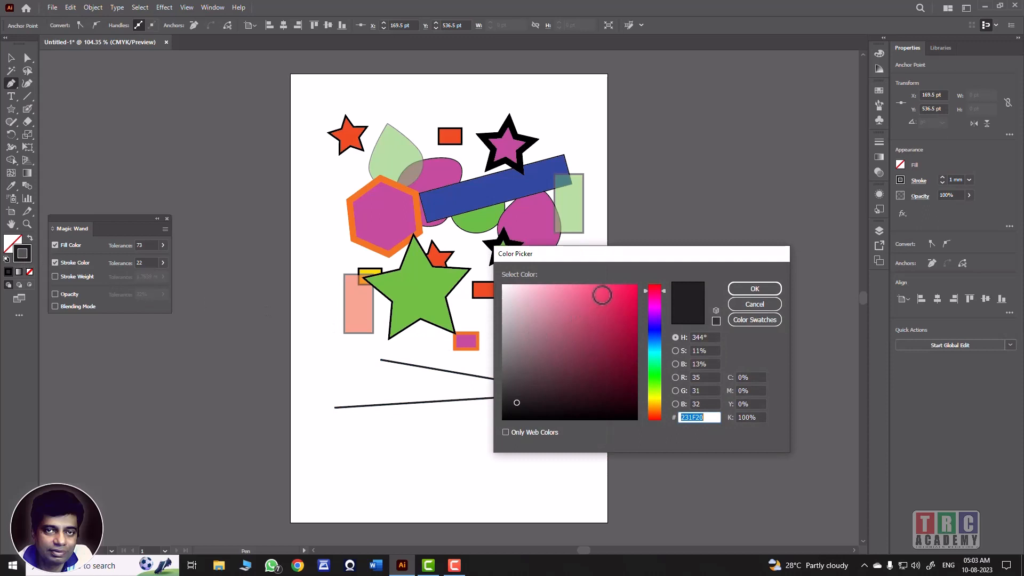
left_click_drag(607, 293, 664, 289)
left_click(739, 287)
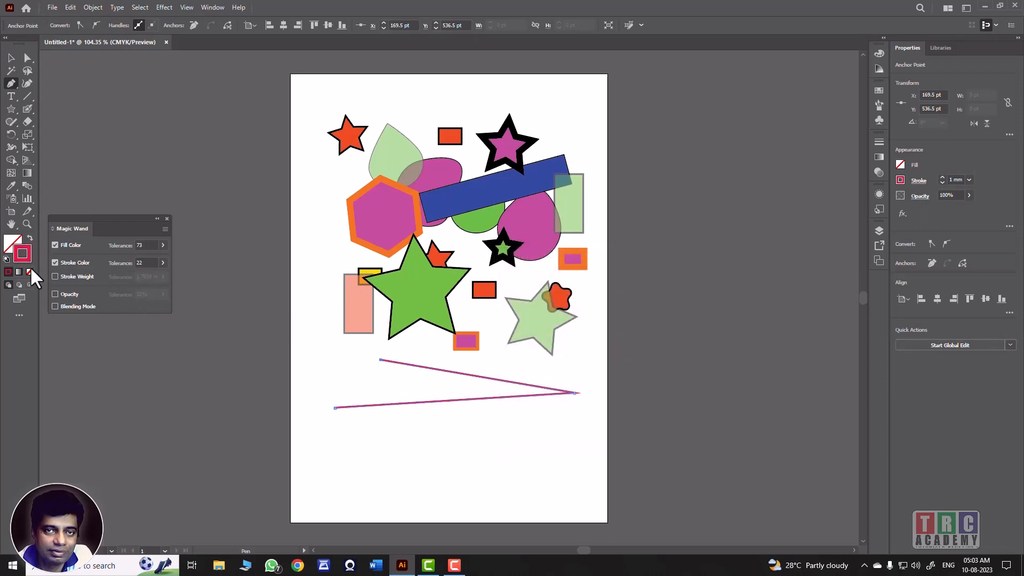
Add two anchor points along the V-shaped path's lower segment and one near the middle of its upper segment
left_click(10, 85)
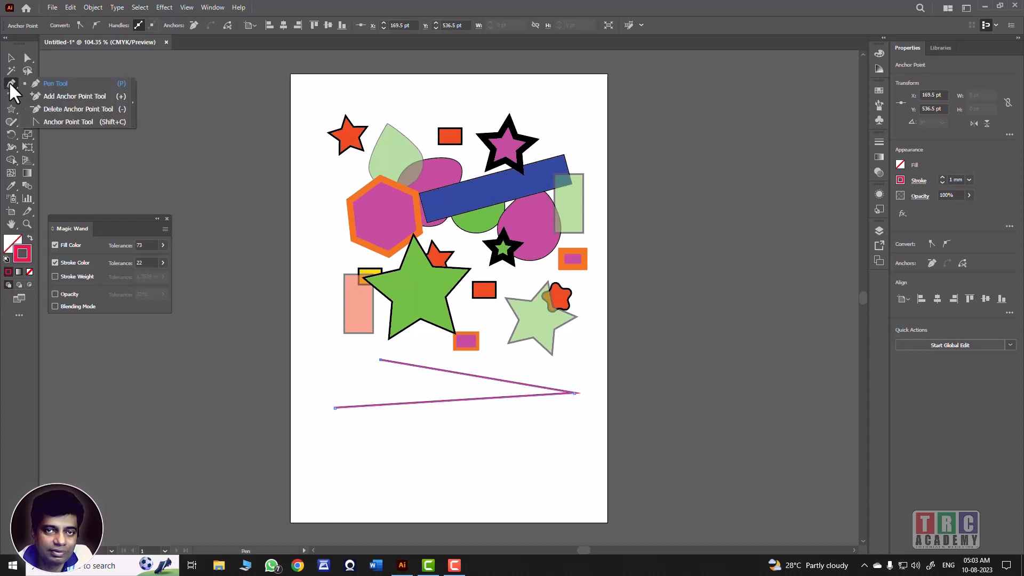
left_click(37, 96)
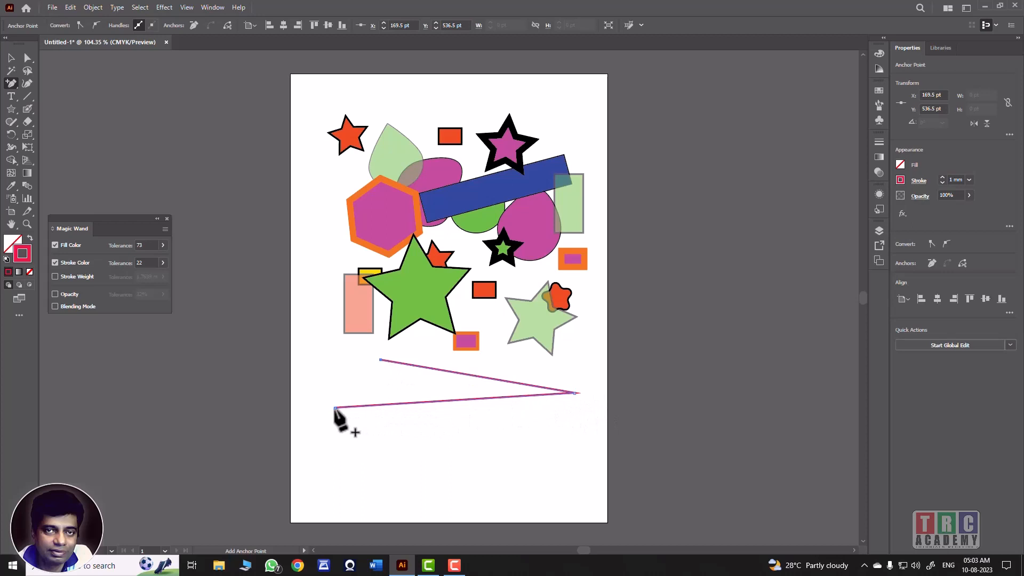
left_click(387, 404)
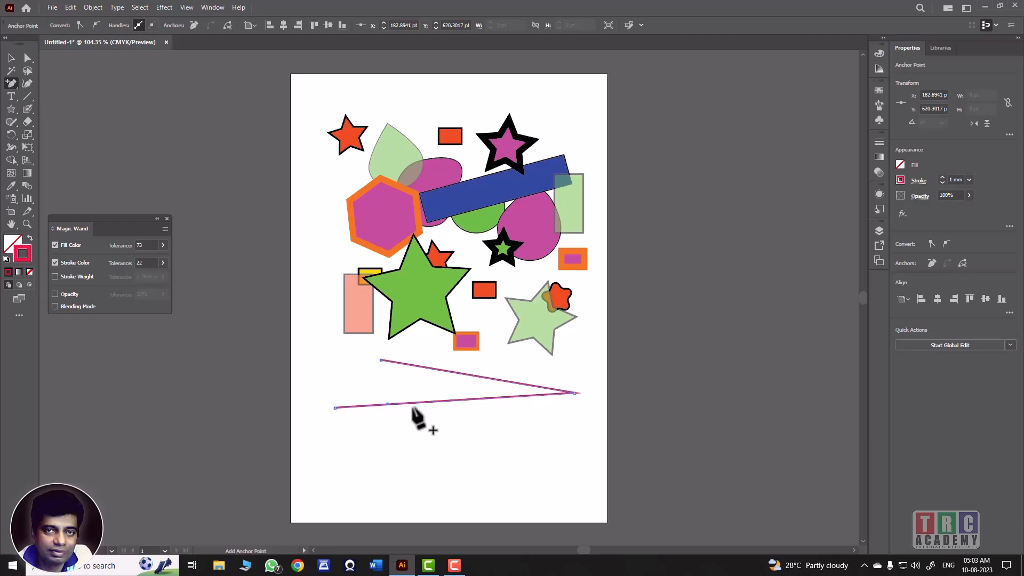
left_click(466, 404)
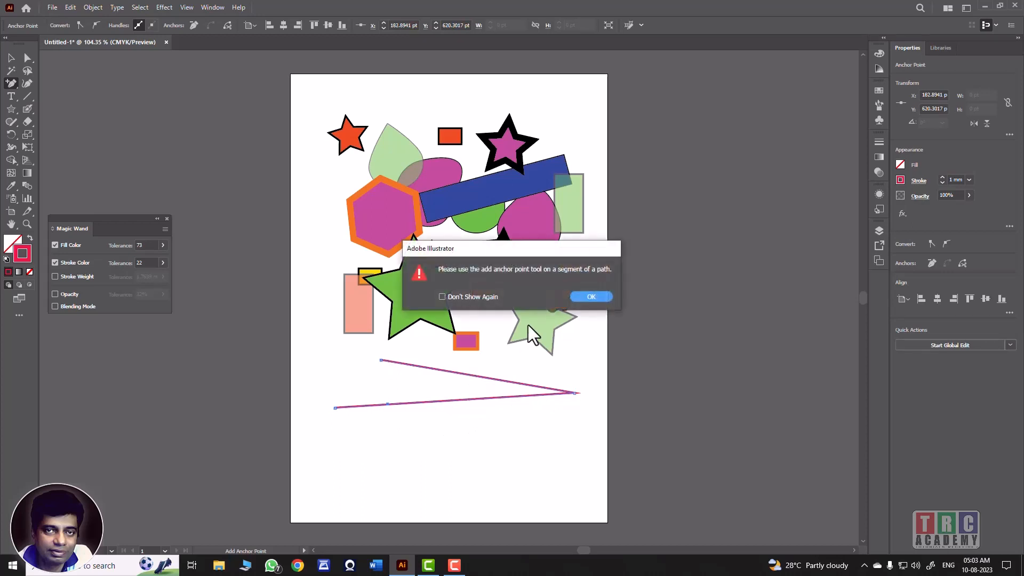
left_click(600, 297)
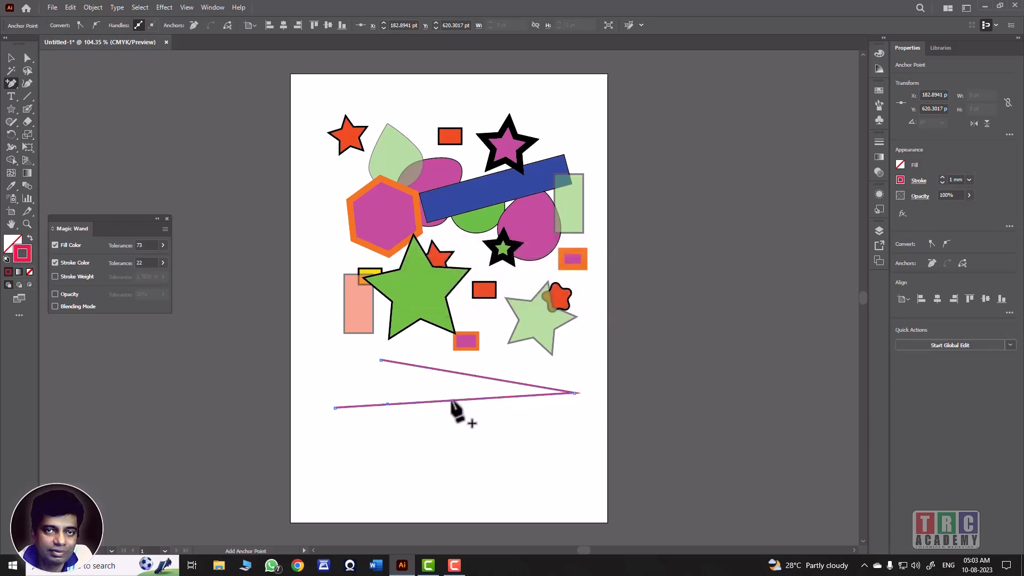
left_click(451, 400)
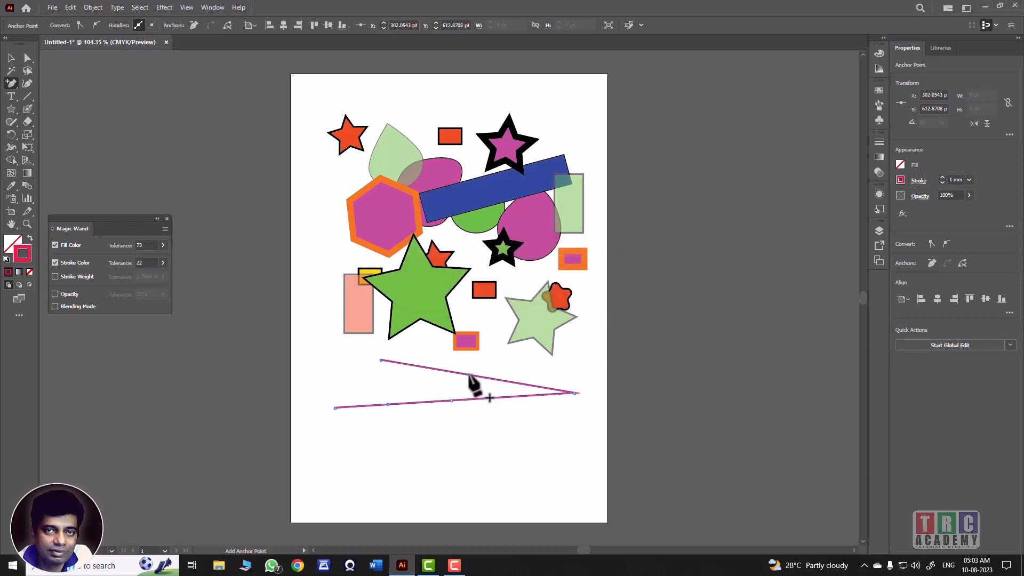
left_click(469, 374)
Pull the added anchor point in the middle of the lower segment down and round its corner by about 100.8 pt
left_click(28, 58)
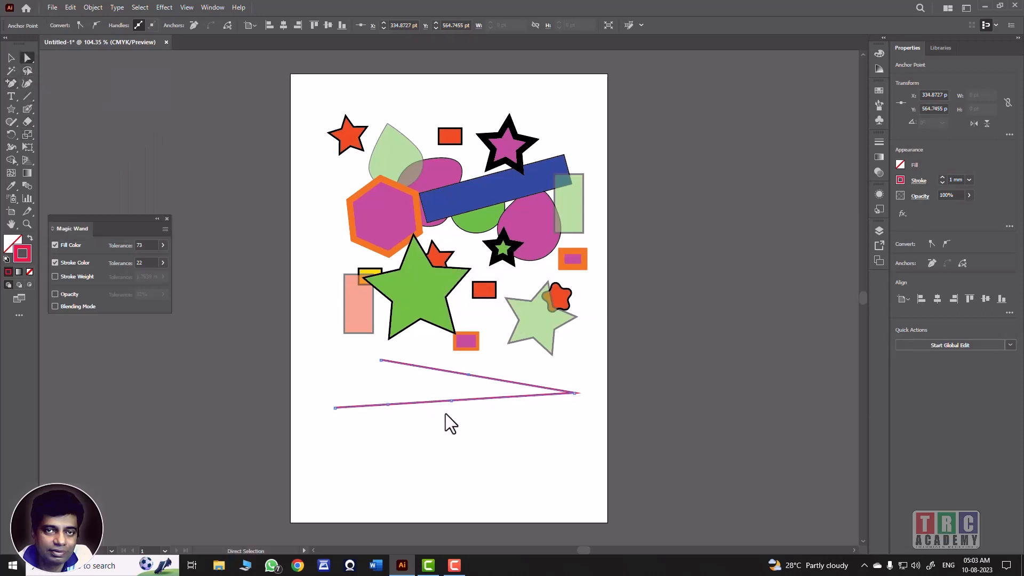
left_click_drag(451, 400, 452, 429)
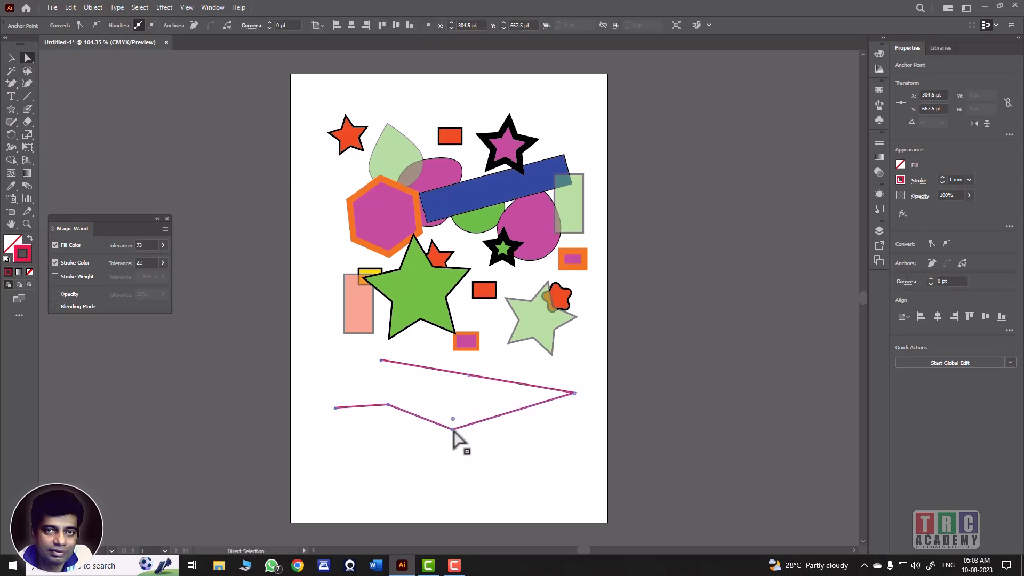
left_click_drag(459, 425, 483, 374)
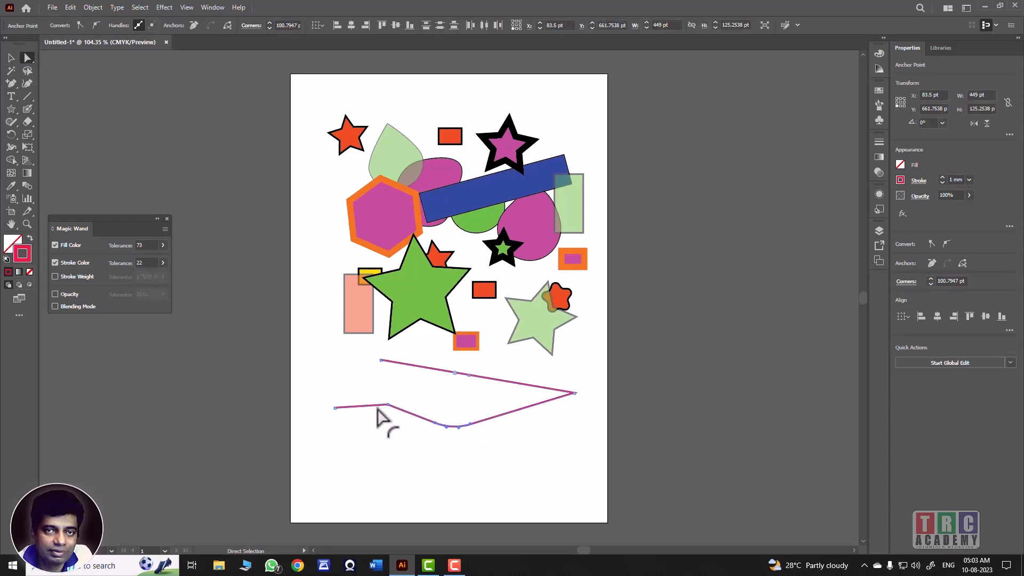
Raise the added anchor point nearest the path's lower end, round its corner by about 97.5 pt and adjust the curve
left_click_drag(388, 406, 394, 395)
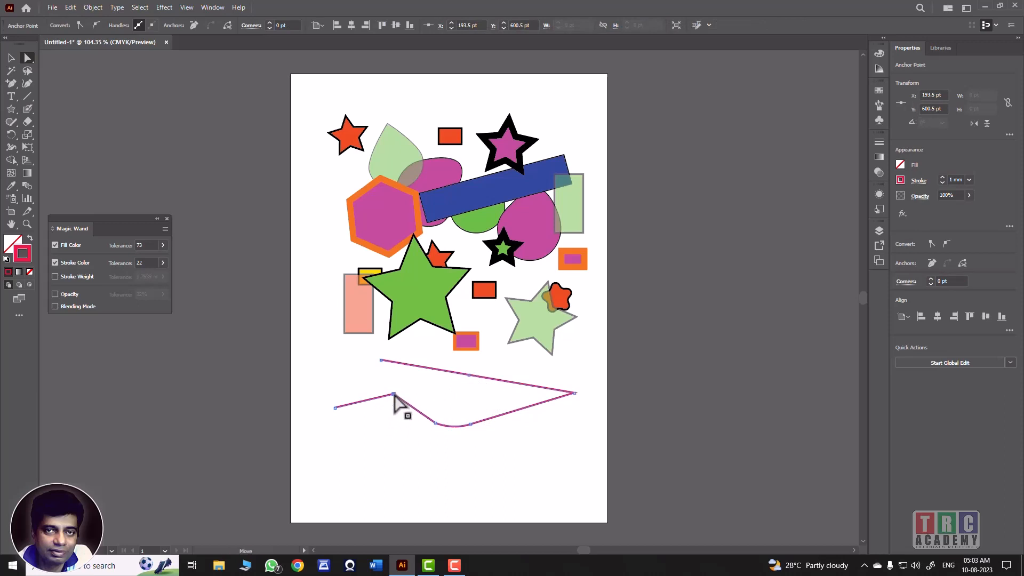
left_click_drag(394, 394, 549, 476)
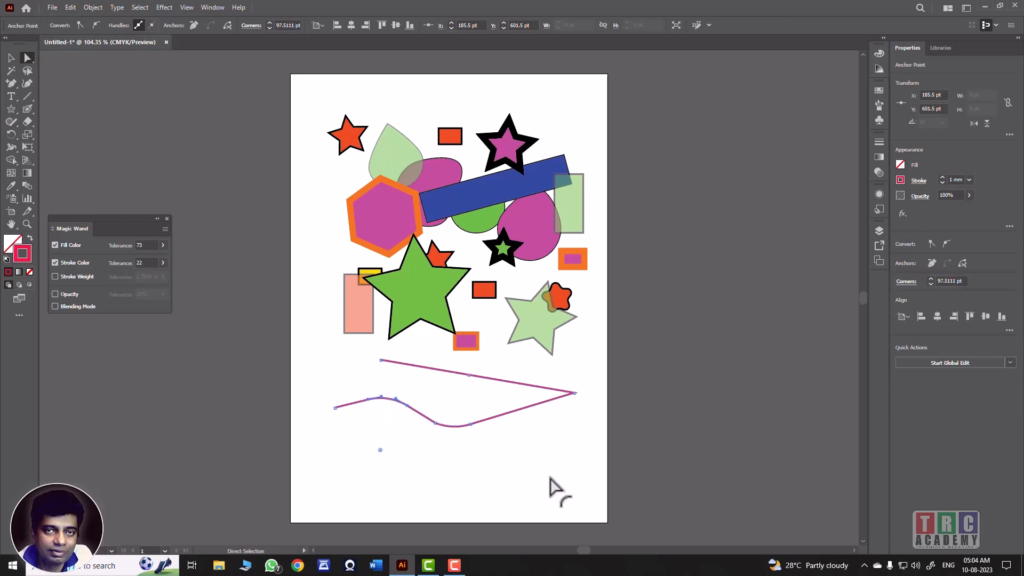
left_click_drag(405, 404, 417, 406)
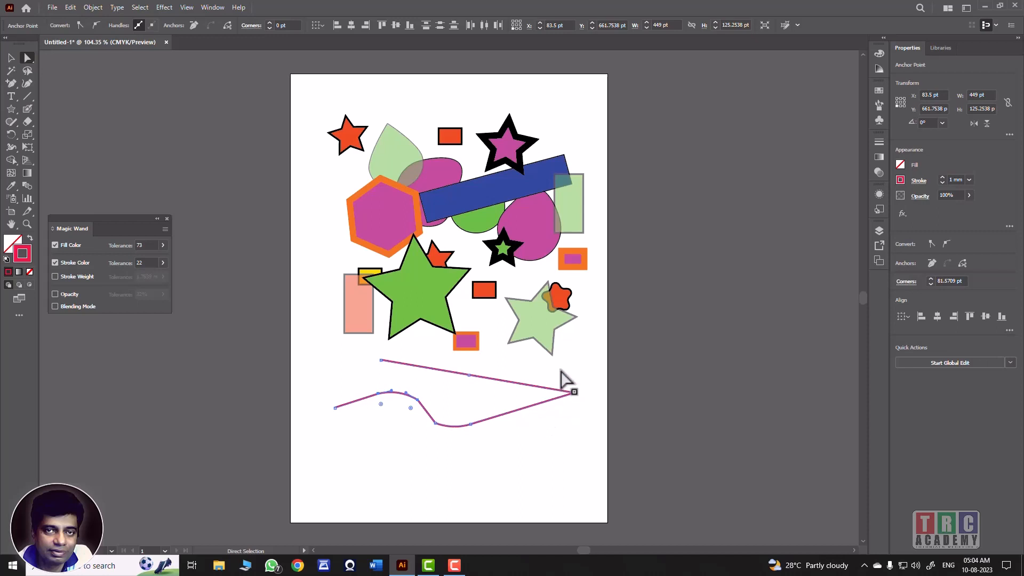
Delete the two anchor points of the rounded lower bend with the Delete Anchor Point tool
left_click(11, 84)
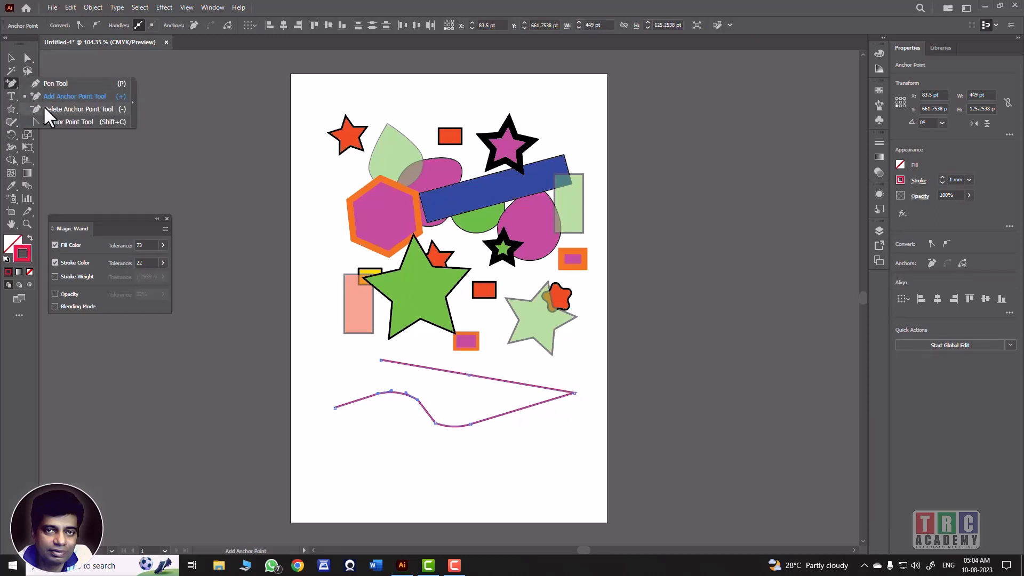
left_click(45, 105)
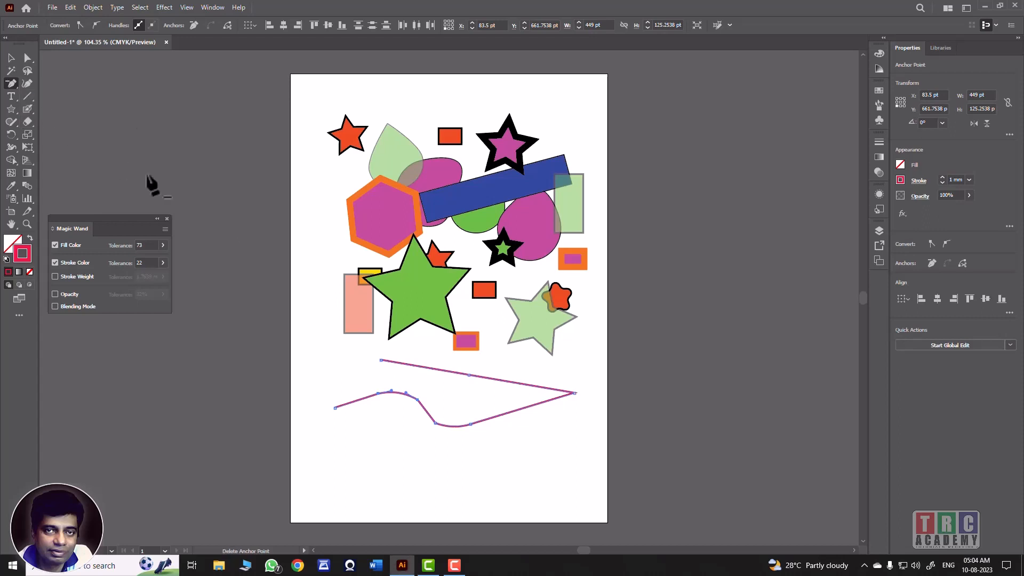
left_click(471, 425)
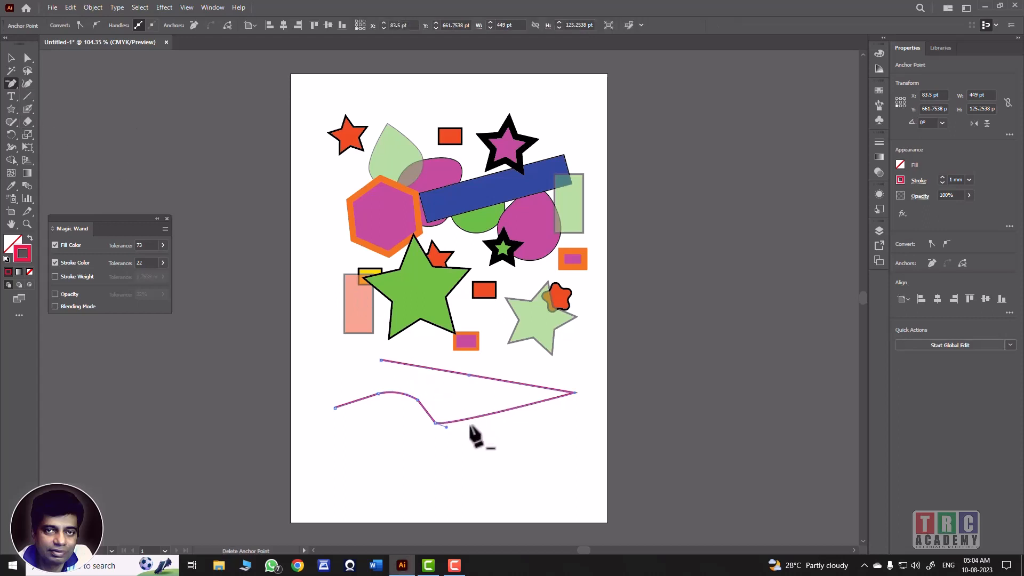
left_click(436, 424)
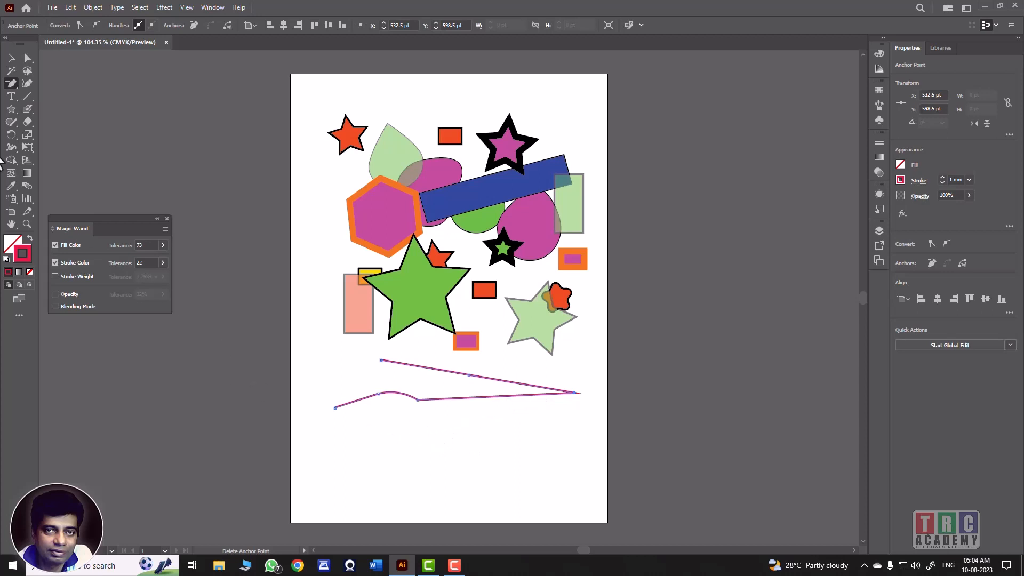
Convert the two curved anchor points of the remaining bump into corner points with the Anchor Point tool
left_click(11, 83)
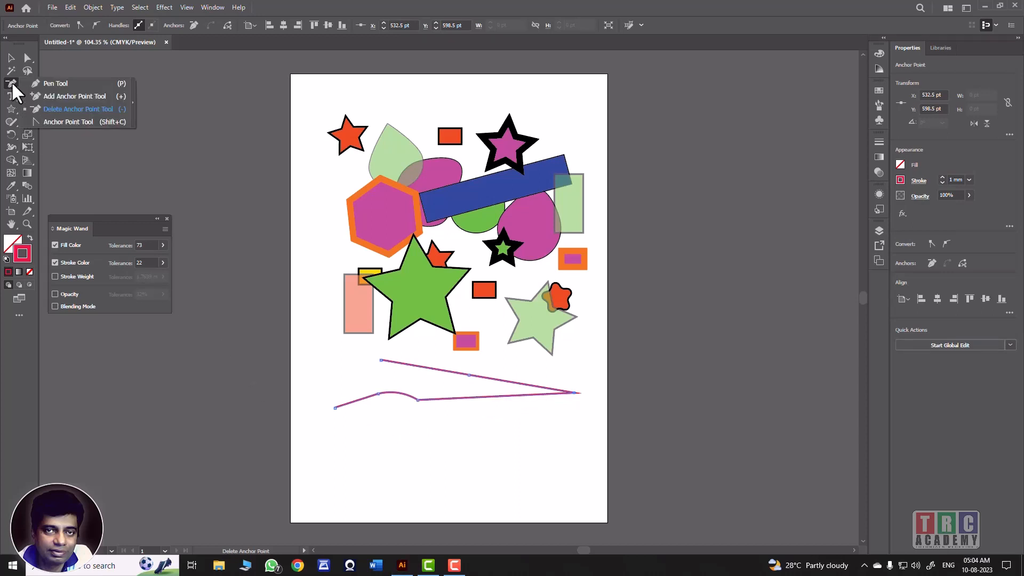
left_click(51, 125)
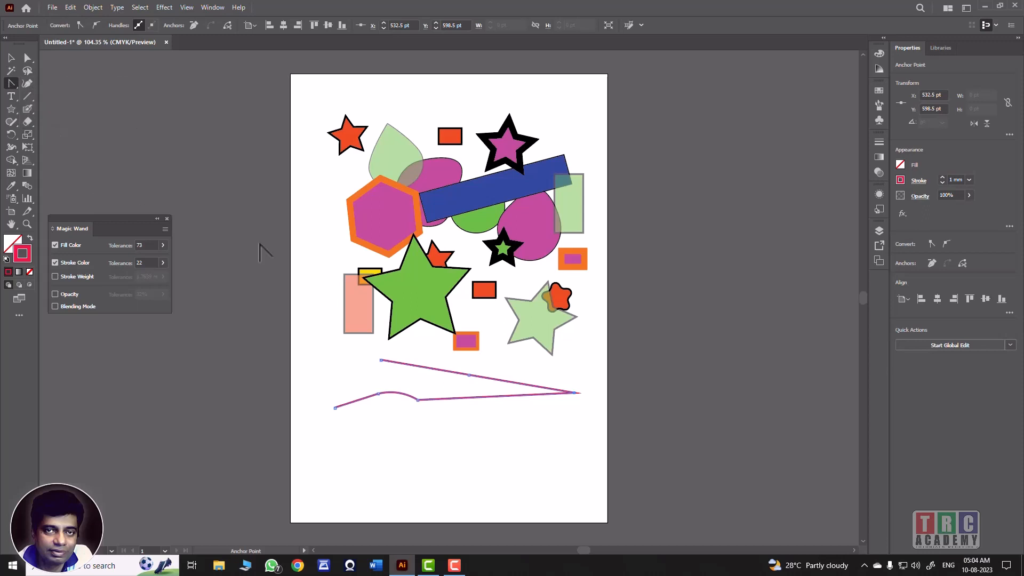
left_click(378, 394)
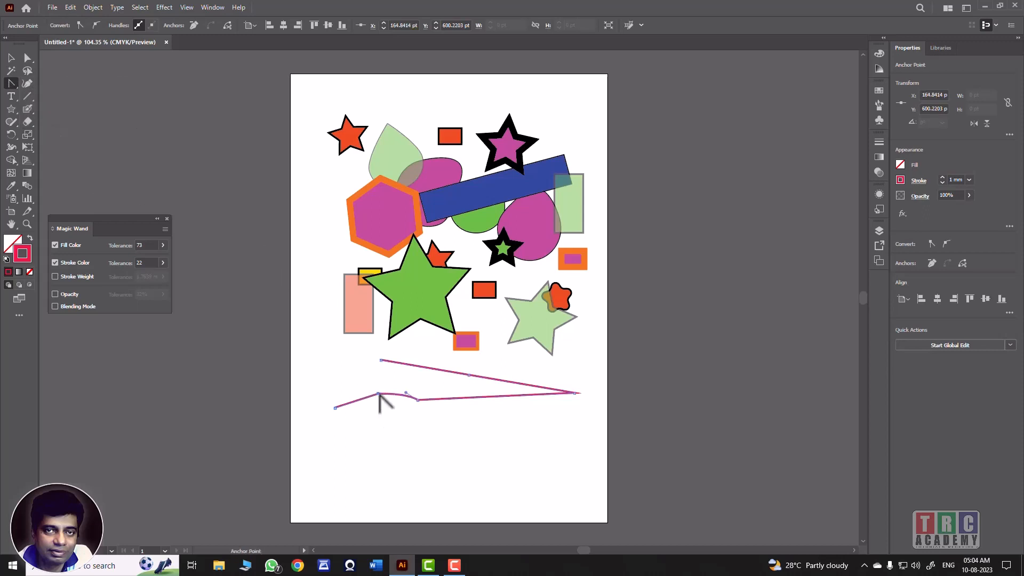
left_click(418, 399)
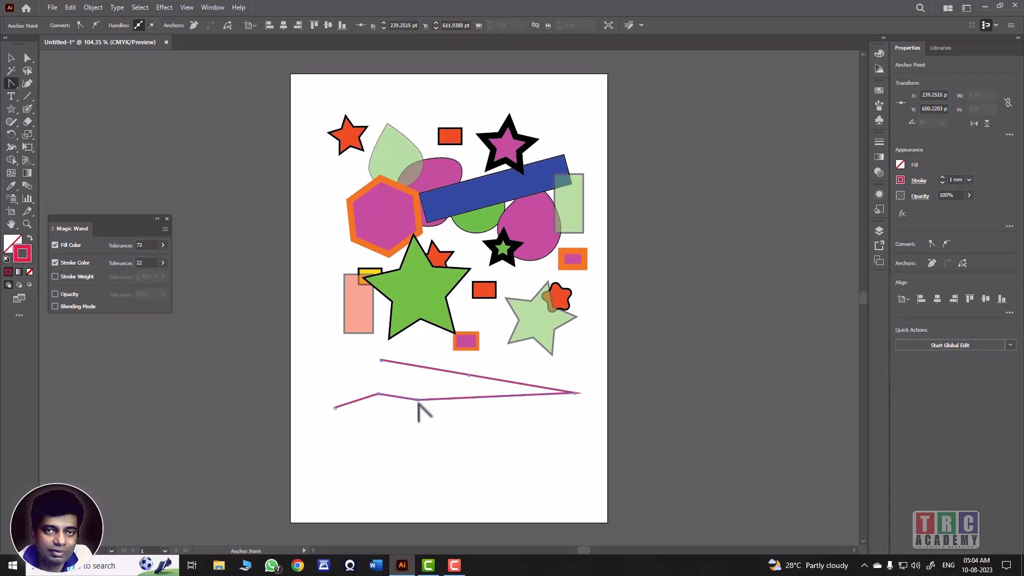
left_click(28, 58)
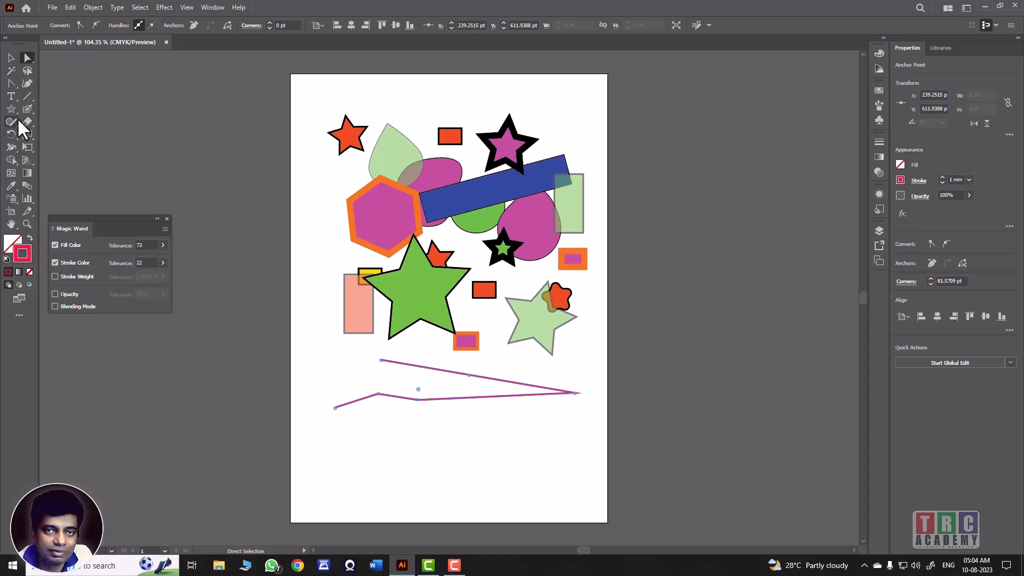
left_click(22, 92)
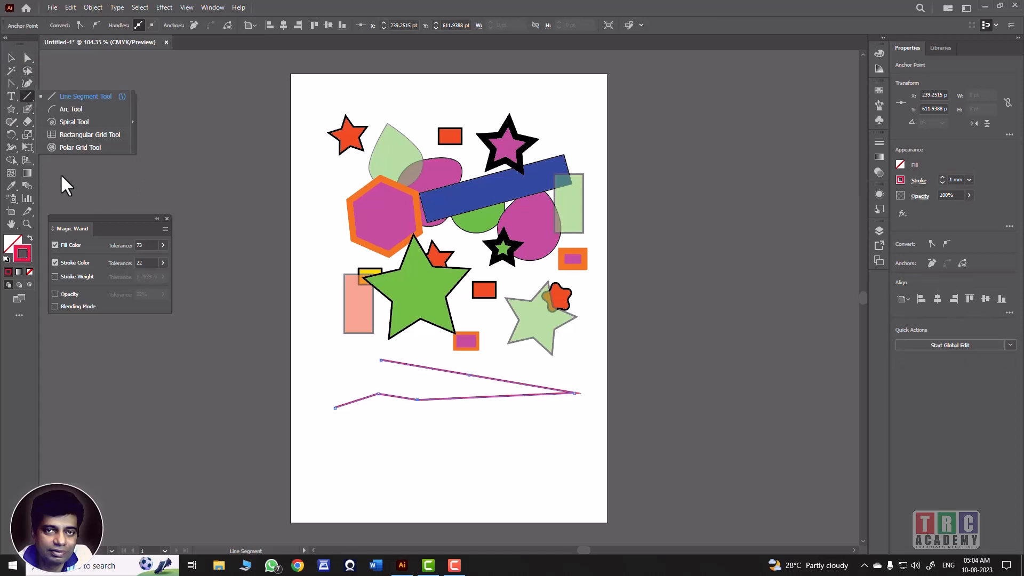
left_click(80, 178)
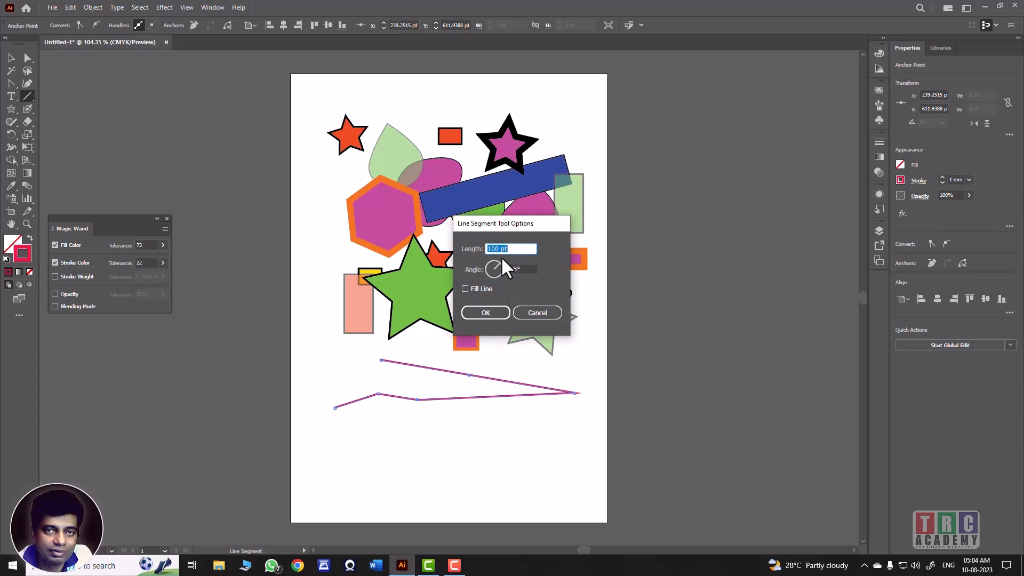
left_click(536, 311)
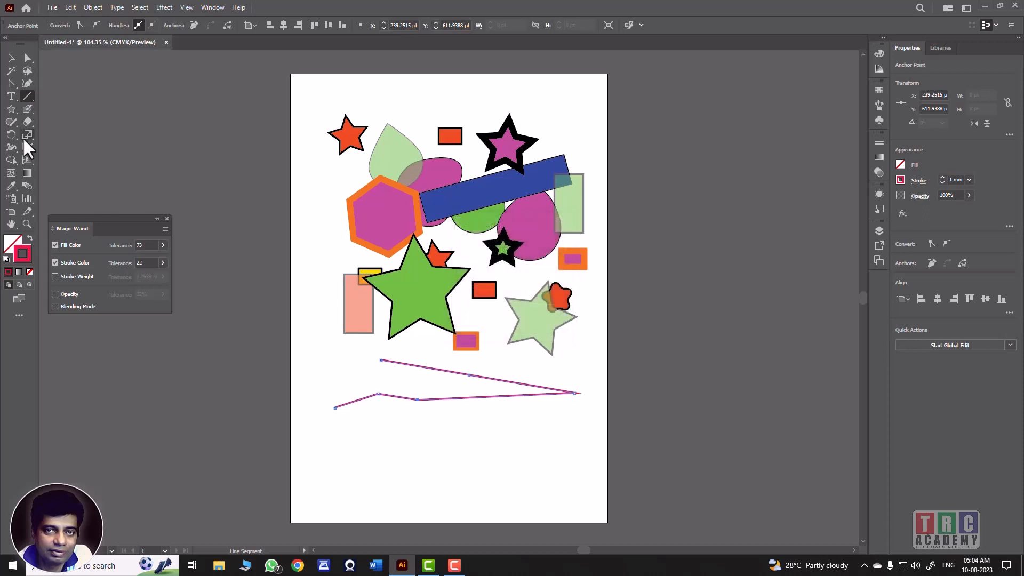
left_click(10, 91)
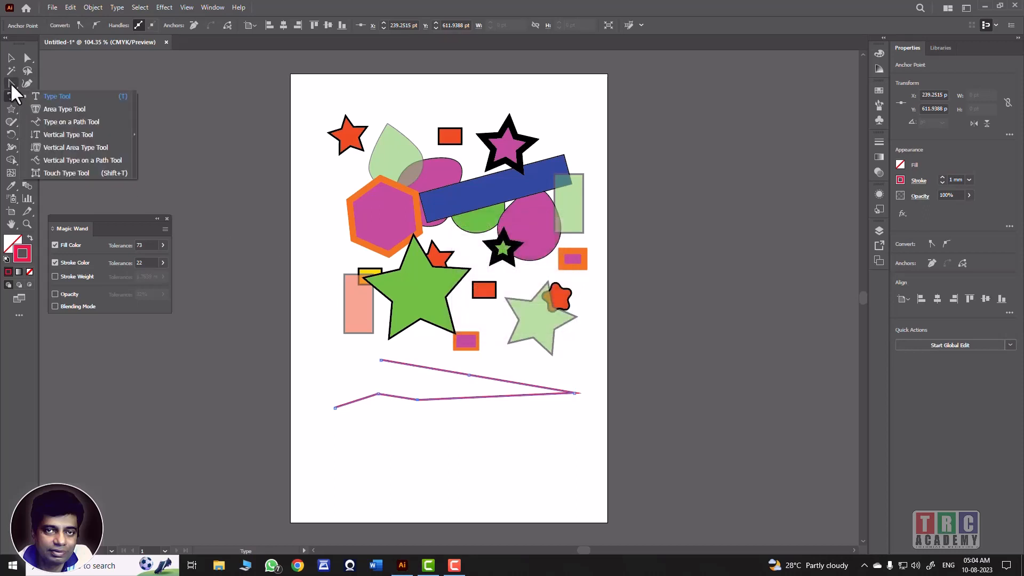
left_click(10, 83)
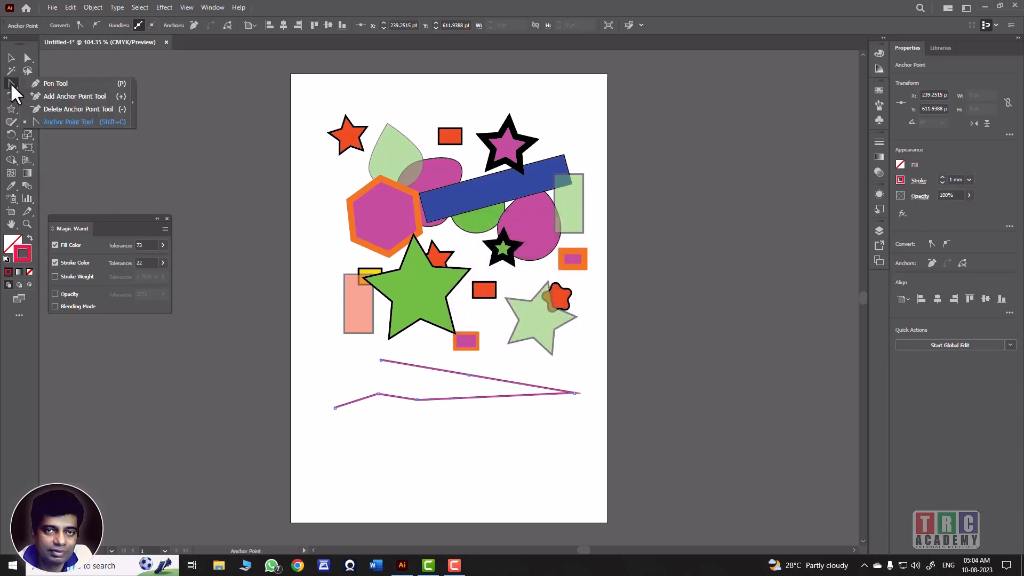
left_click(11, 83)
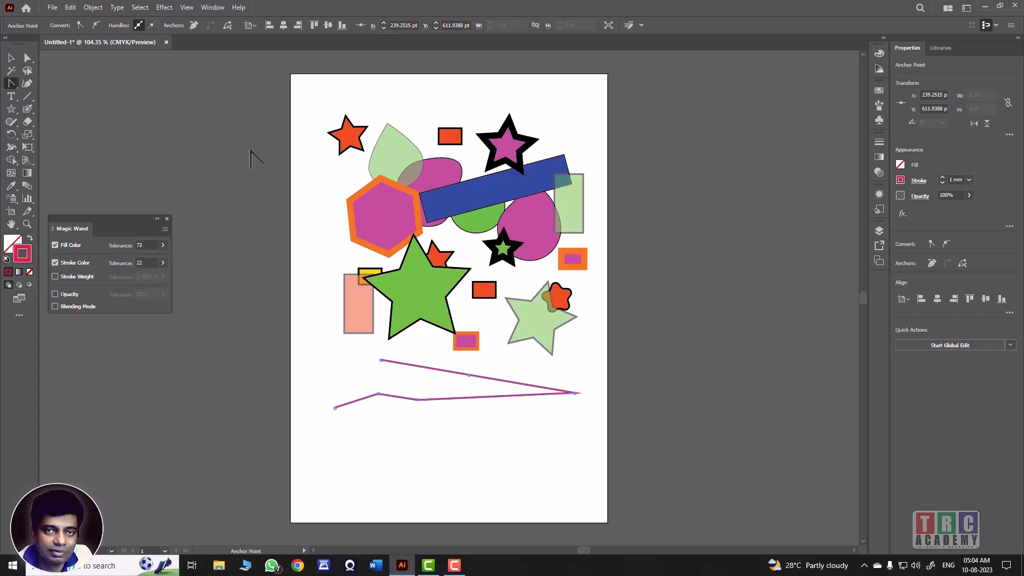
Tear off the Pen tool group as a floating toolbar, try its vertical layout beside the artboard and close it
left_click(10, 83)
left_click(37, 96)
left_click(11, 83)
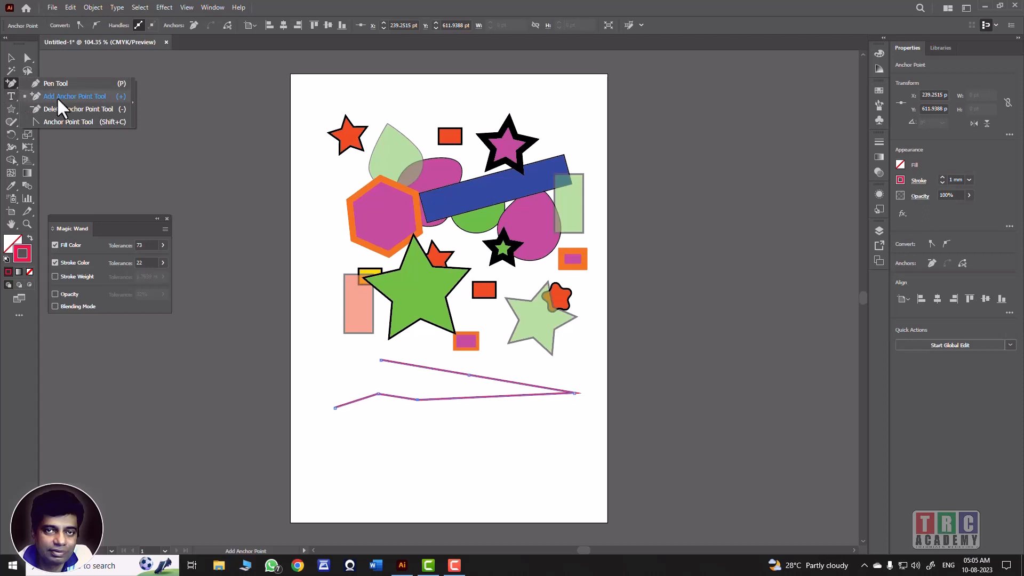
left_click(132, 102)
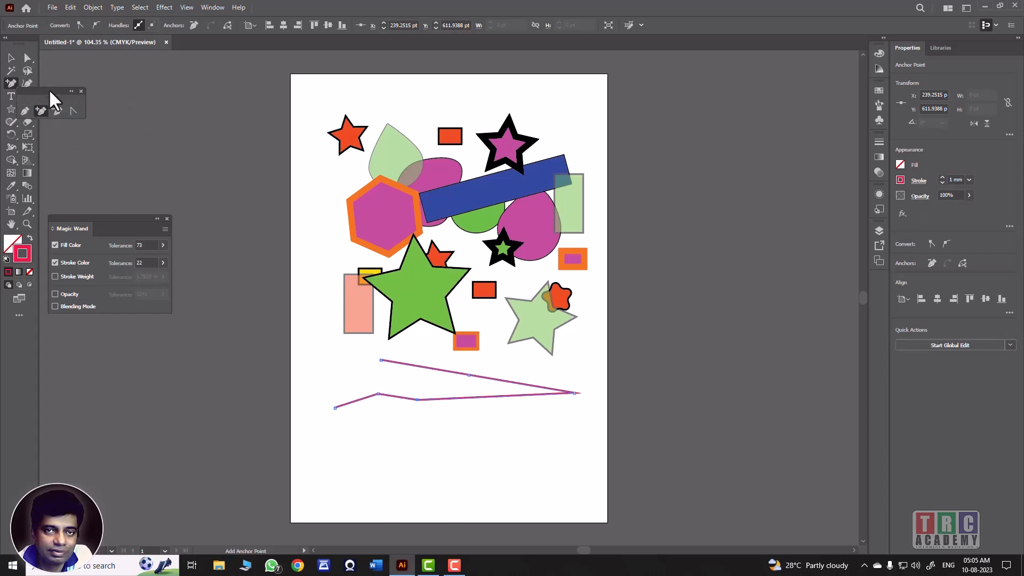
left_click_drag(233, 119, 252, 88)
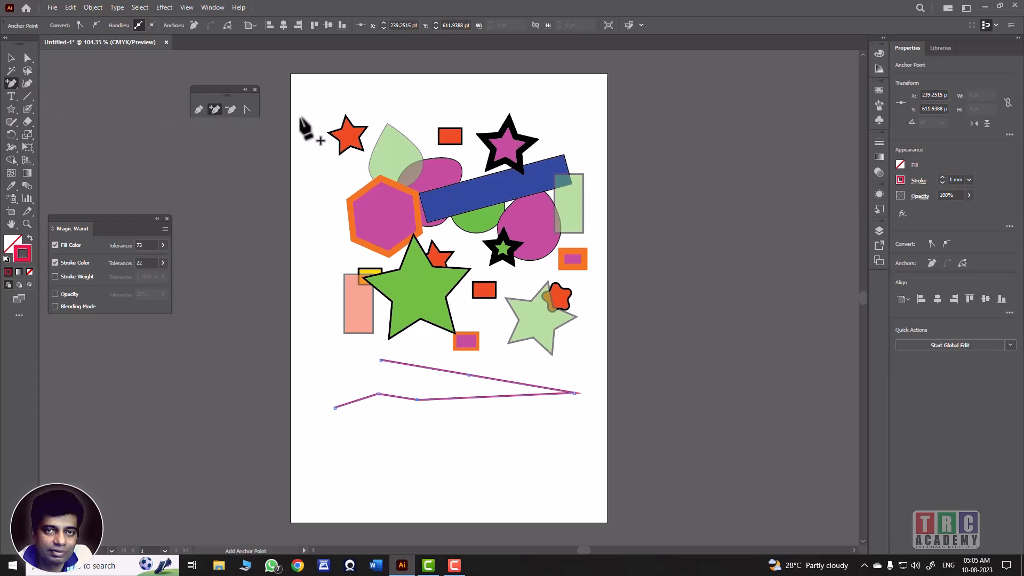
left_click(245, 90)
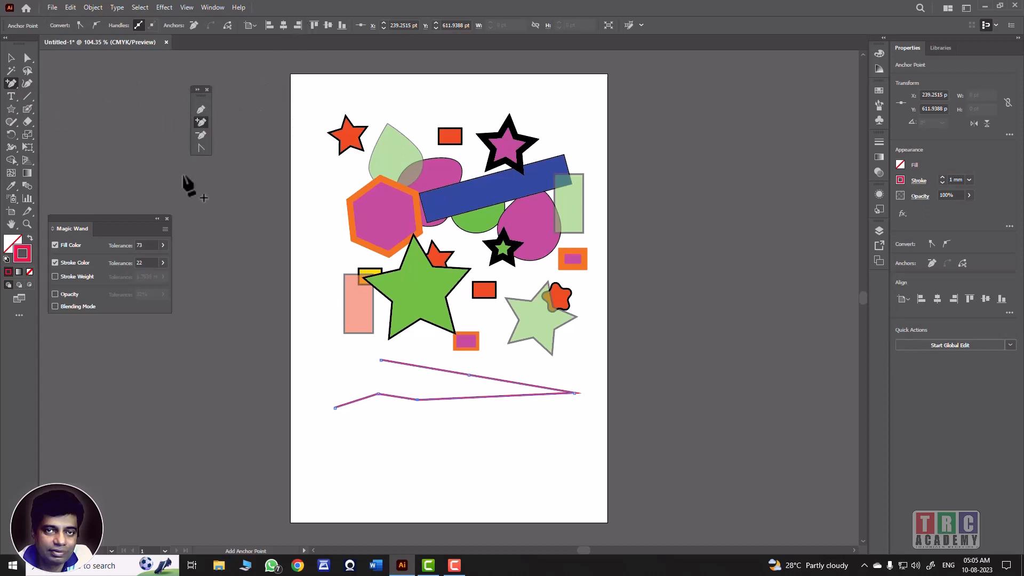
left_click(207, 88)
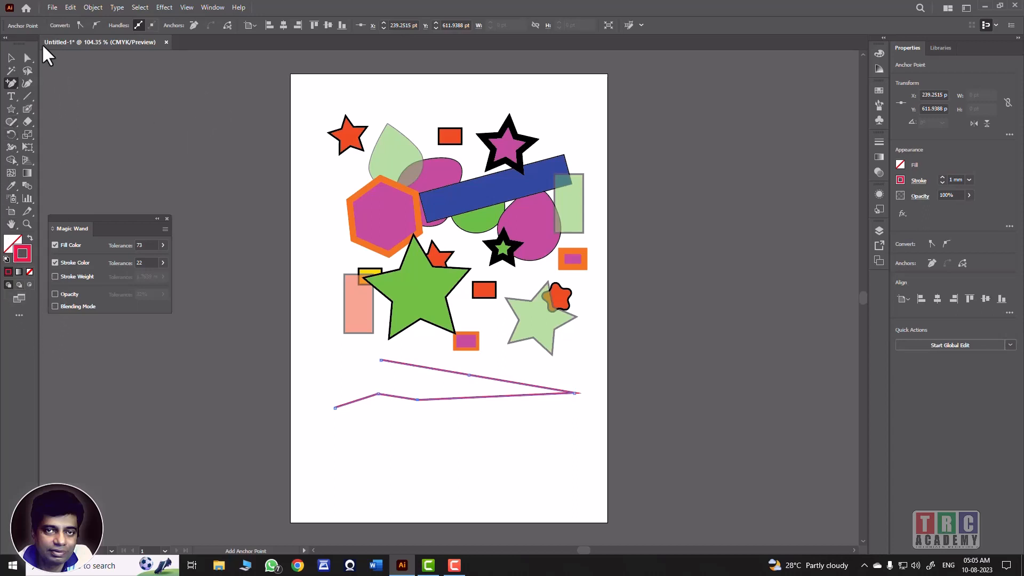
Undock the Tools panel so it floats beside the artboard and reset the Magic Wand options
left_click_drag(14, 37, 214, 77)
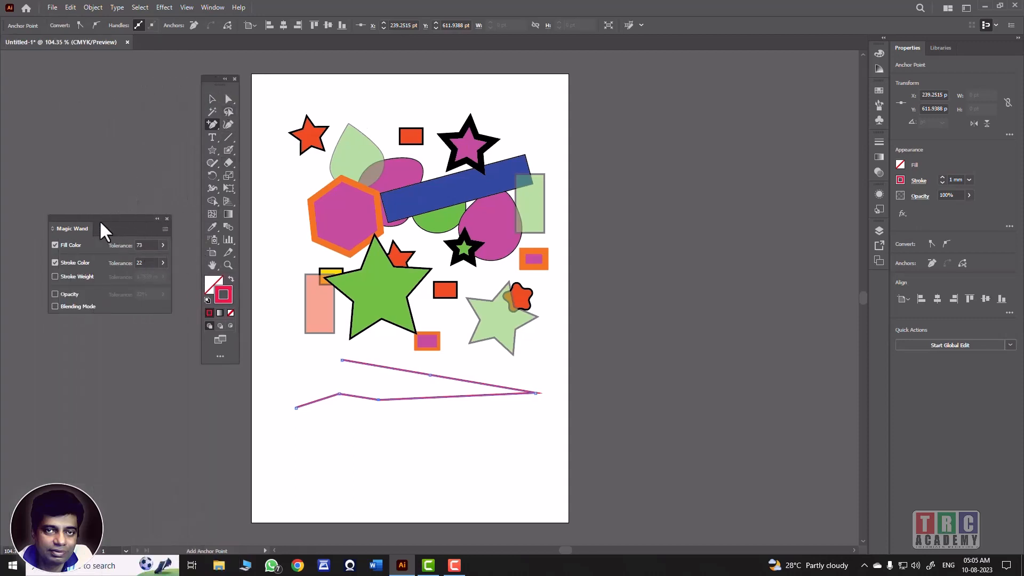
left_click(164, 229)
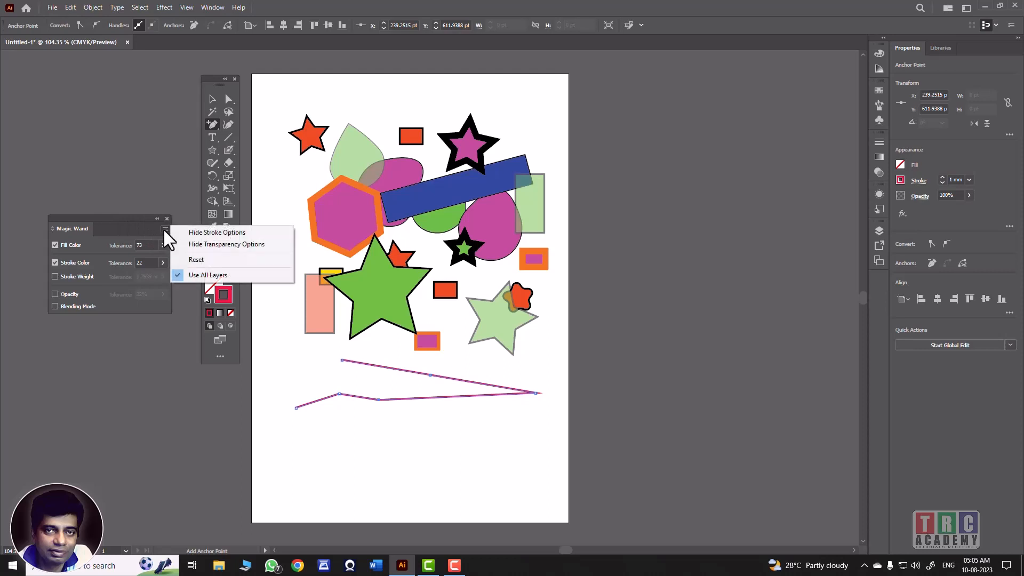
left_click(201, 260)
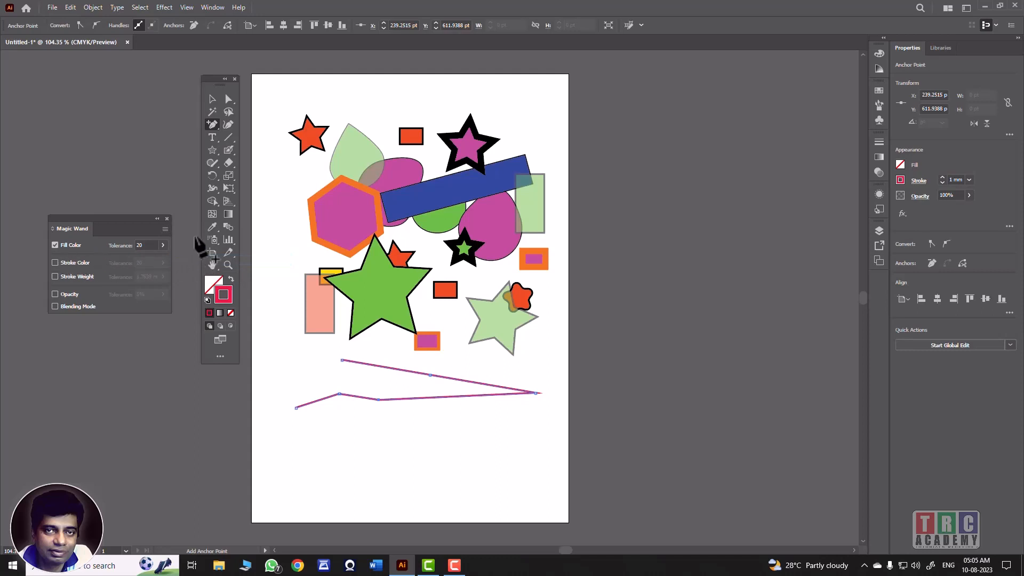
Hide the stroke options of the Magic Wand panel and move the floating panel higher up
left_click(165, 228)
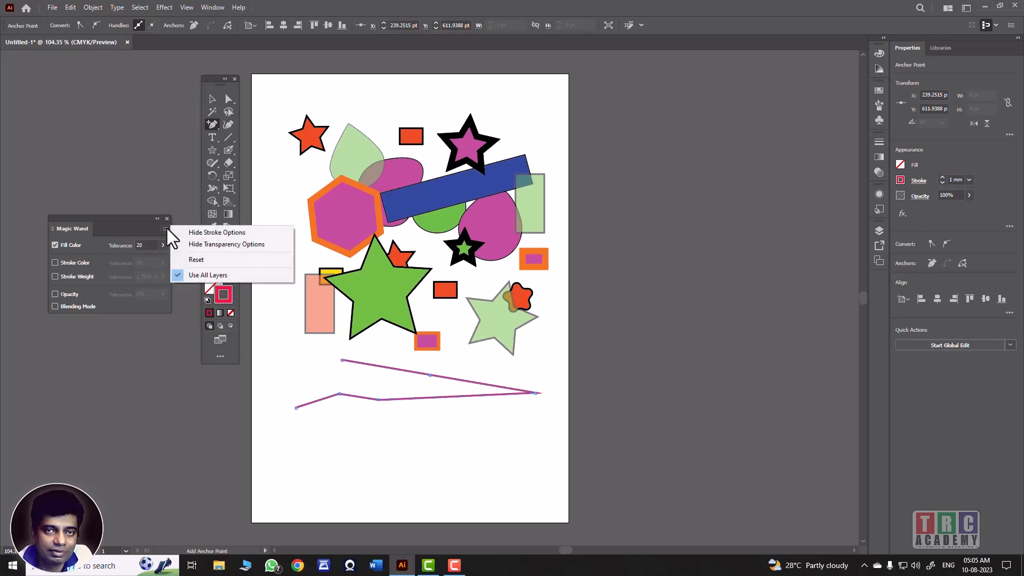
left_click(193, 233)
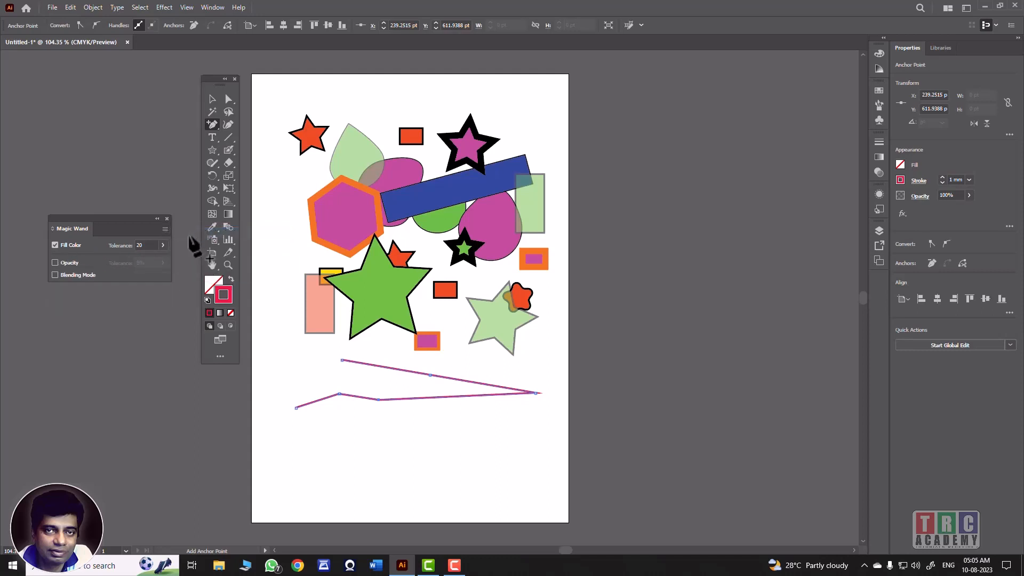
left_click(165, 228)
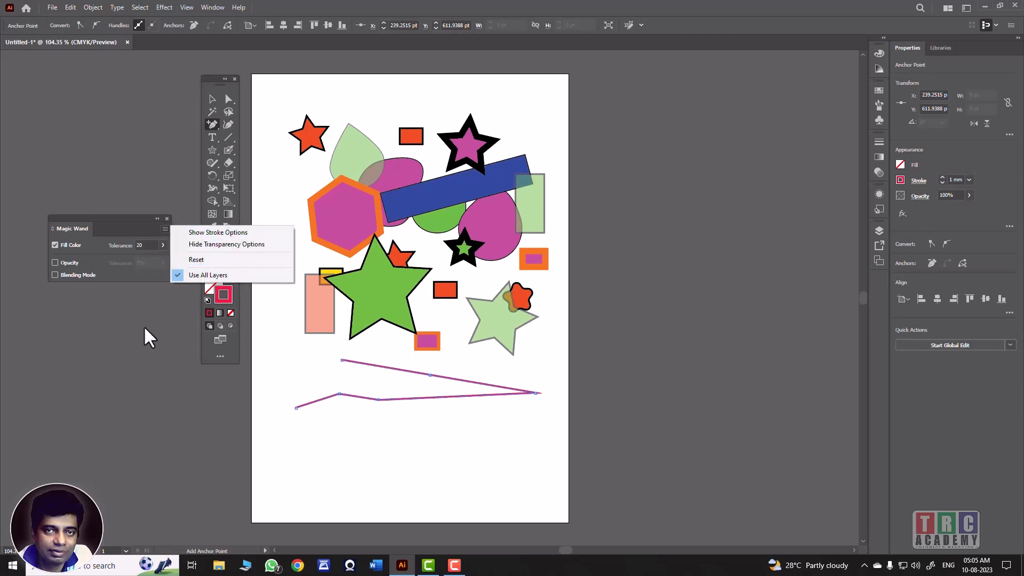
left_click_drag(93, 216, 82, 148)
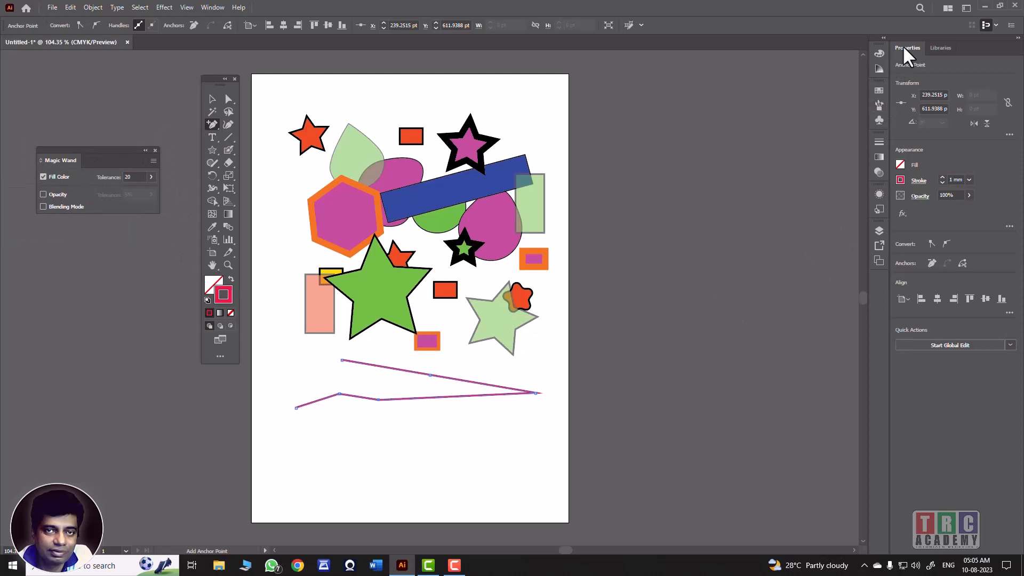
Float the Properties panel beside the artboard and move the small red star near the artboard's upper-left corner to X 0 pt, Y 0 pt
left_click_drag(903, 45, 671, 76)
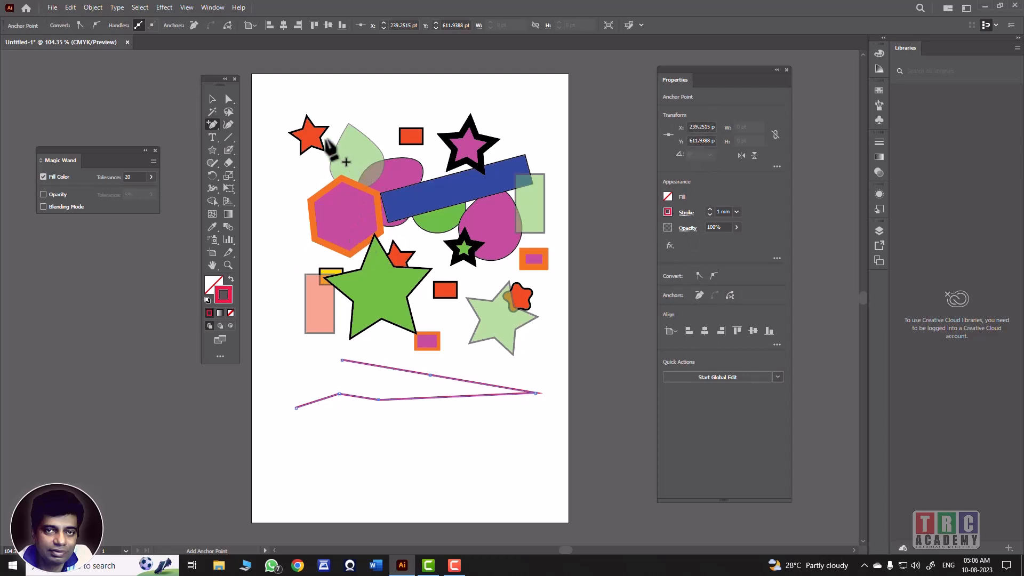
left_click(212, 99)
left_click(324, 143)
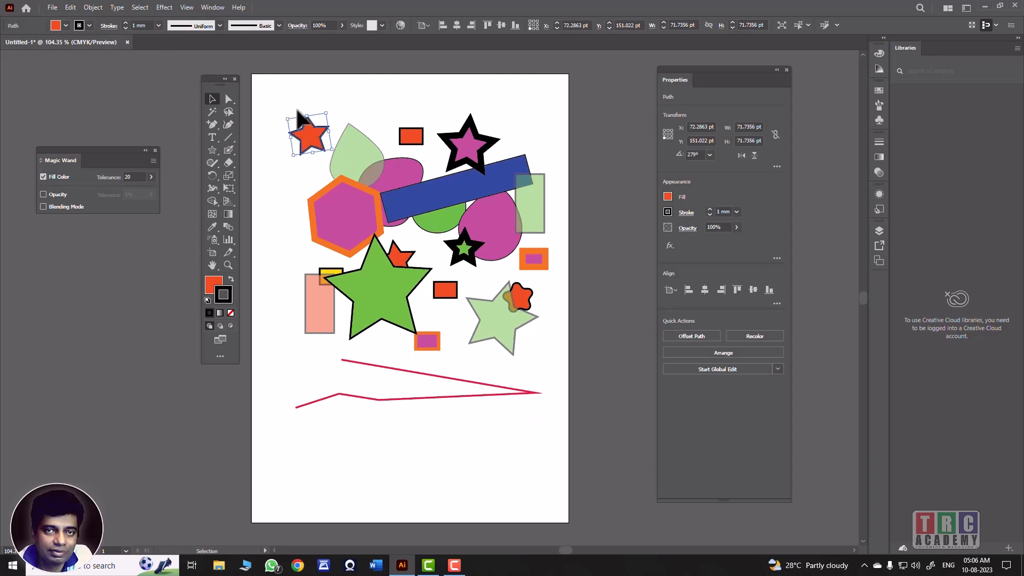
left_click(693, 127)
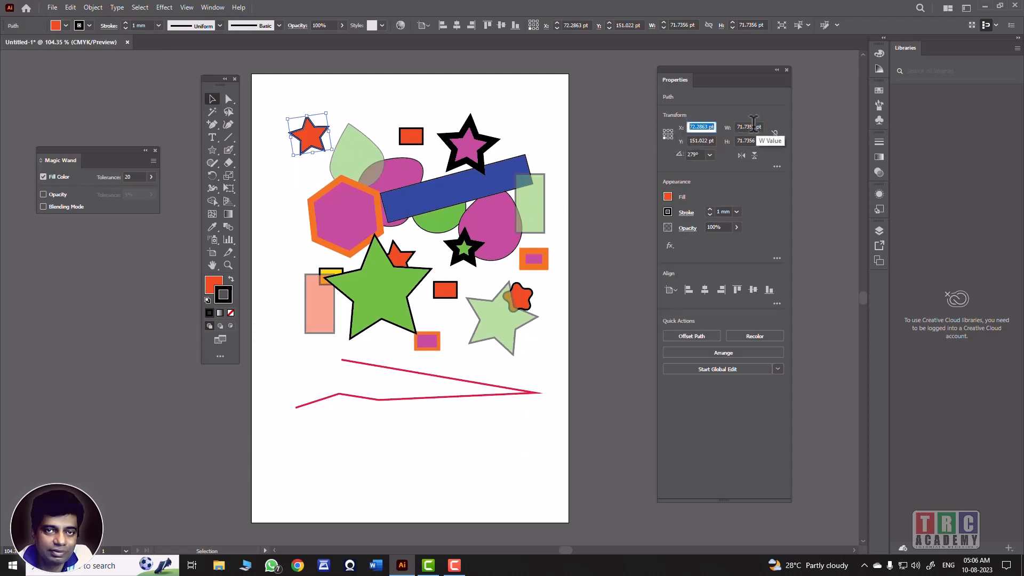
type("0")
key("Return")
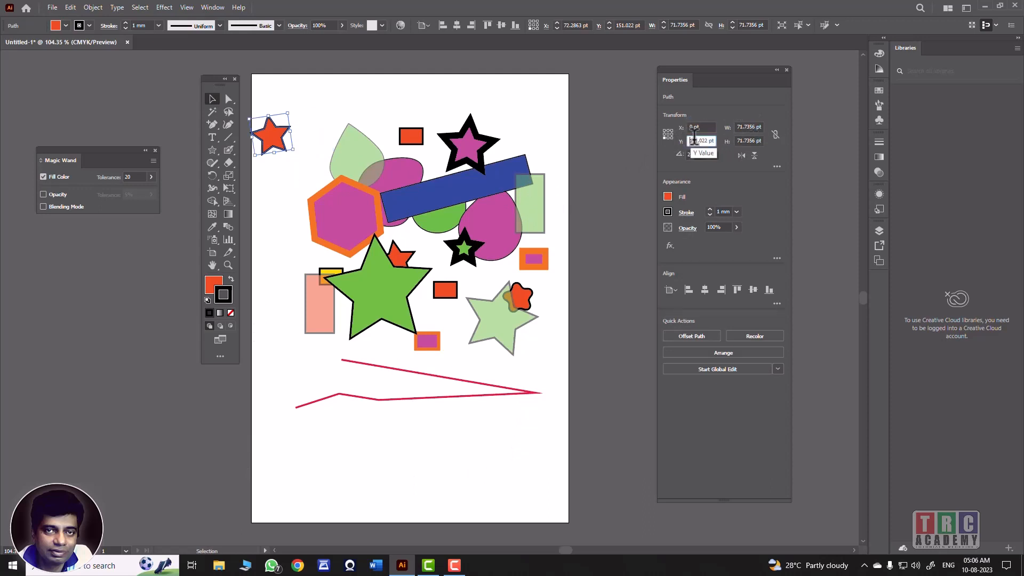
left_click(693, 139)
type("0")
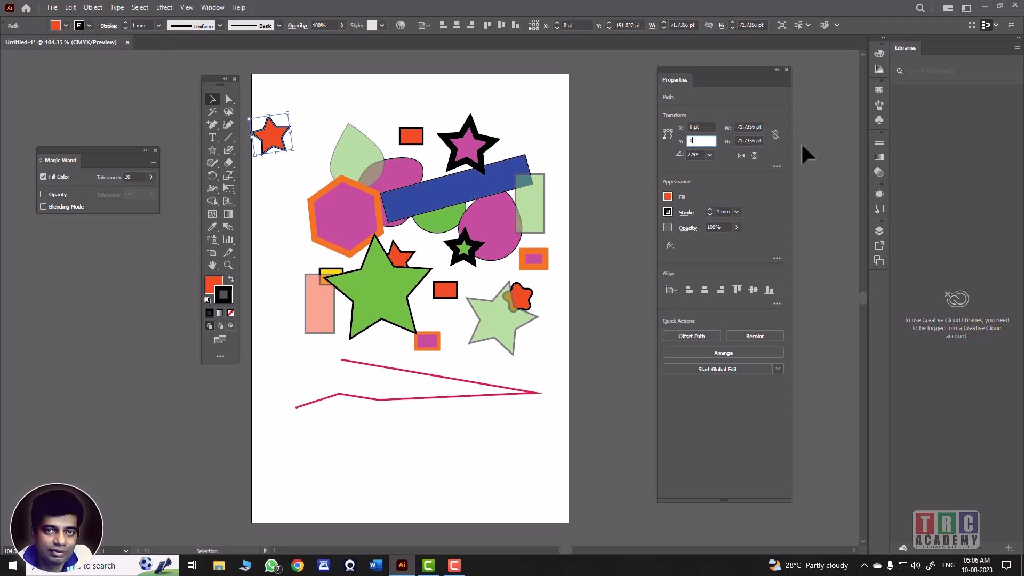
key("Return")
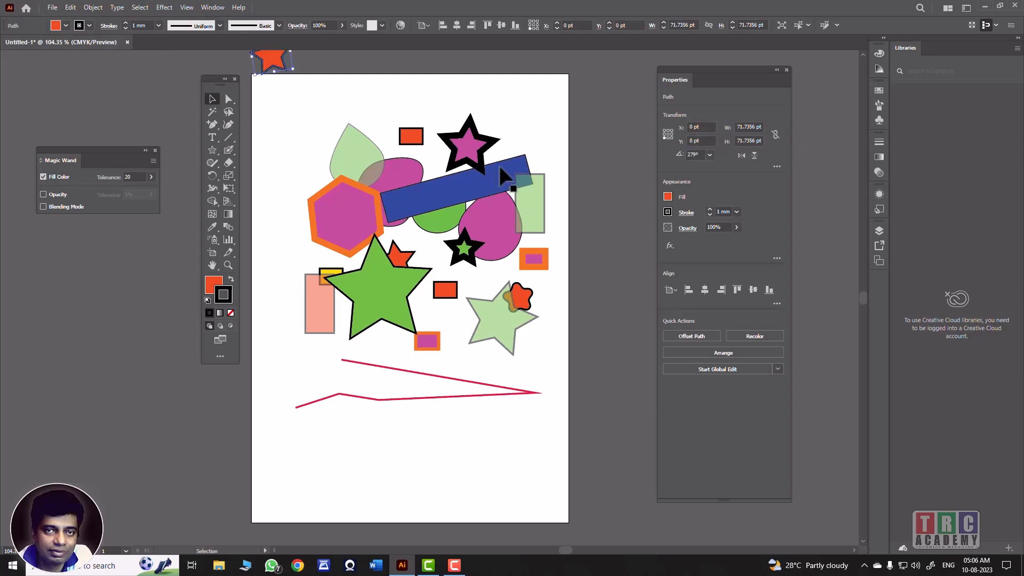
scroll(500, 162, "up", 2)
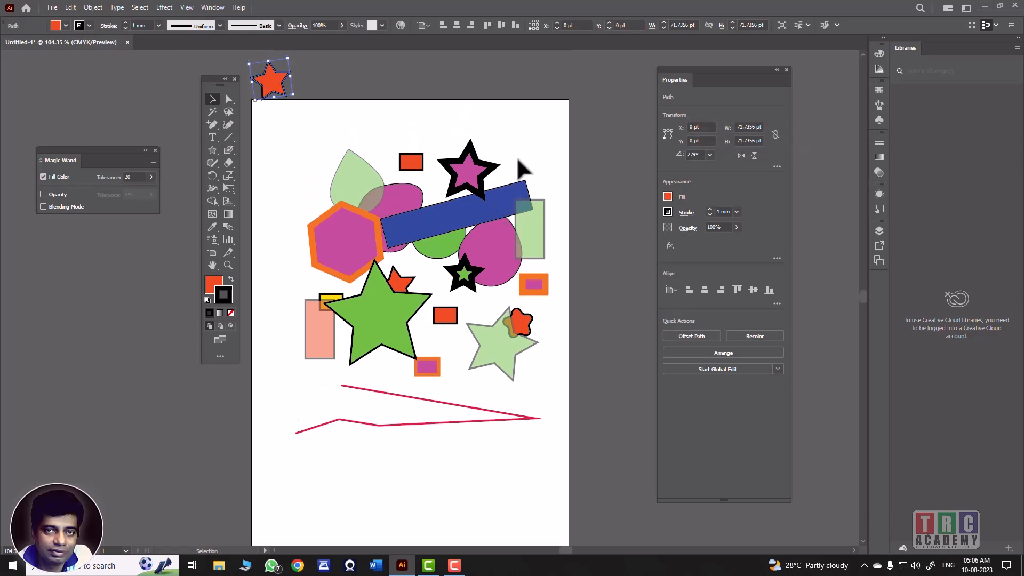
scroll(516, 156, "up", 1)
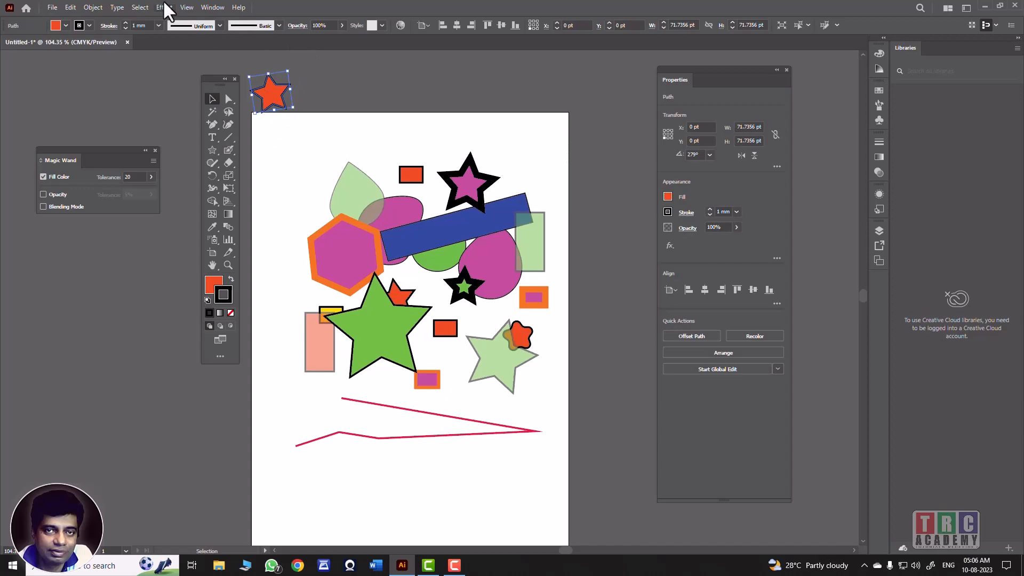
Show the rulers and place their zero origin at the artboard's upper-left corner
left_click(186, 7)
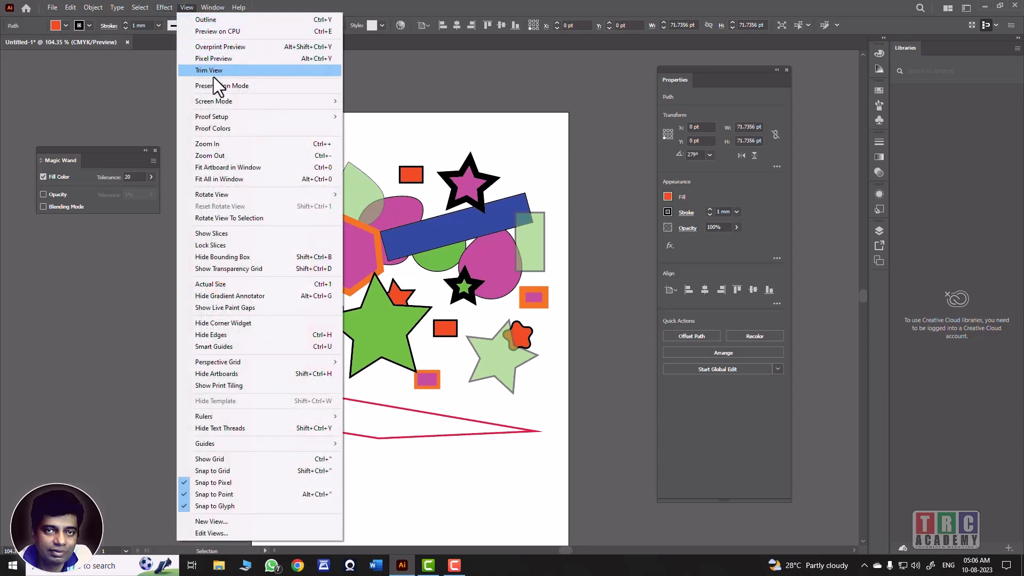
mouse_move(213, 417)
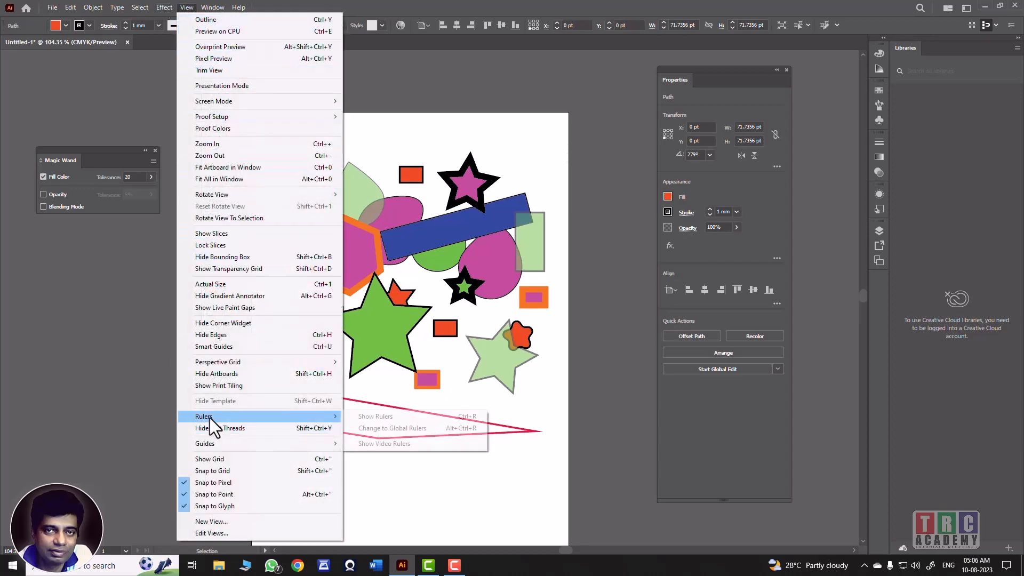
left_click(385, 414)
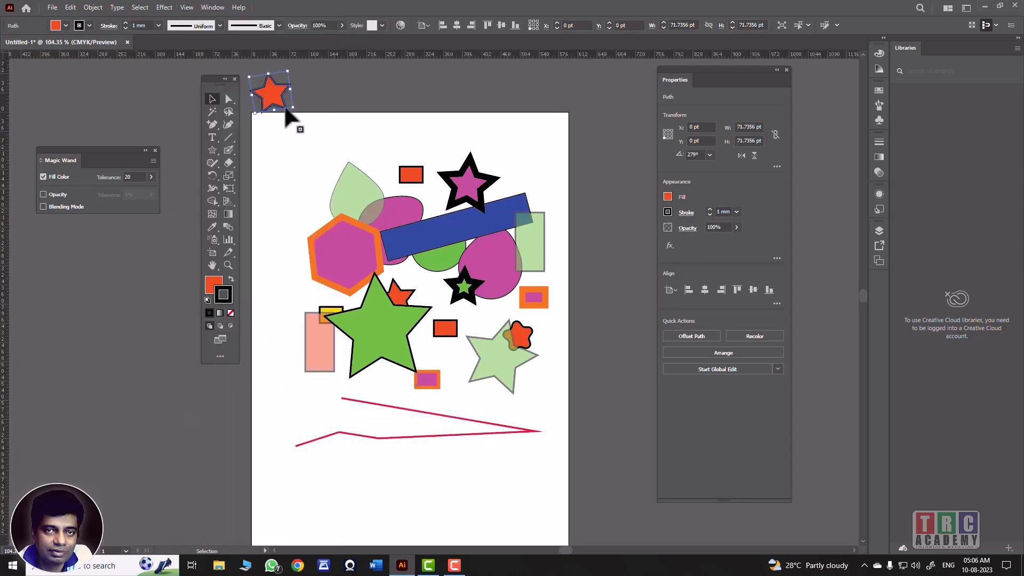
left_click_drag(6, 55, 254, 112)
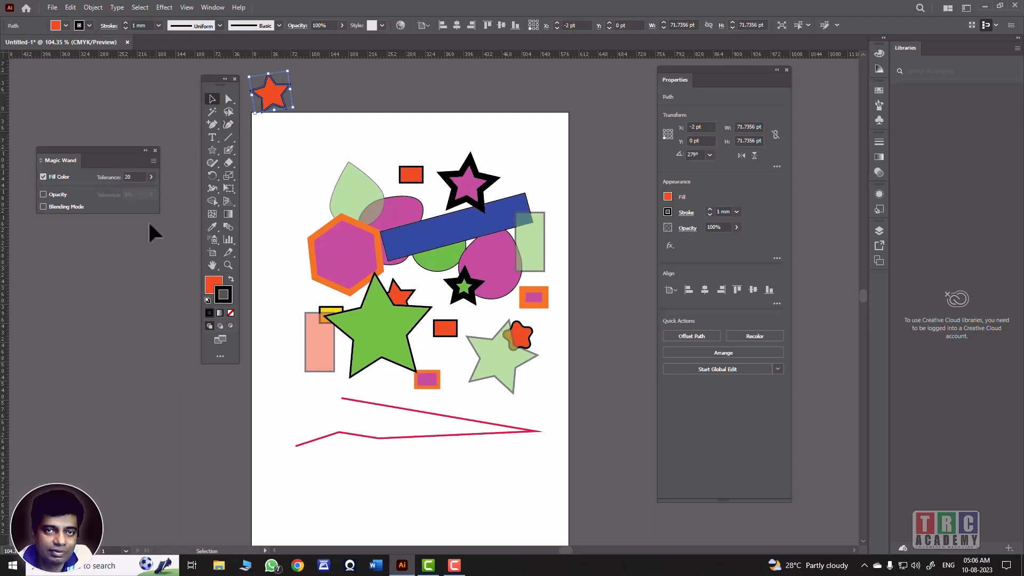
Set the position of the magenta hexagon with the orange stroke to X 0 pt, Y 0 pt
left_click(348, 249)
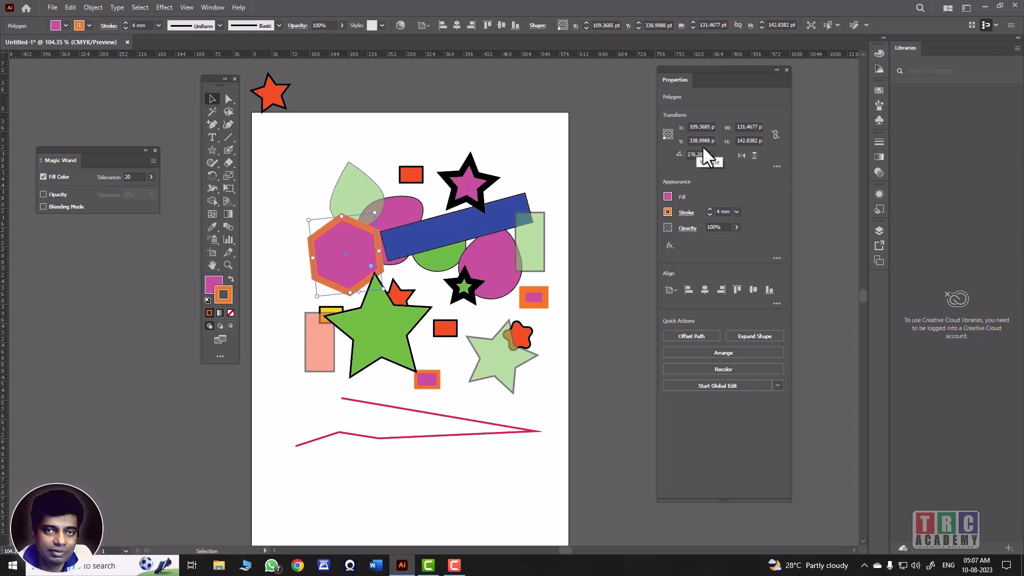
left_click(688, 127)
type("0")
key("Tab")
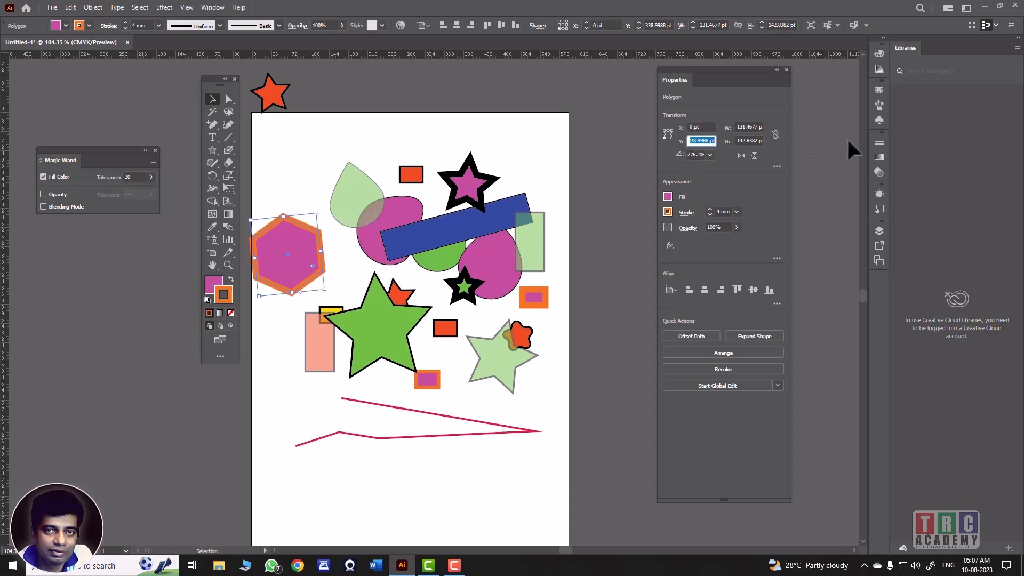
type("0")
key("Return")
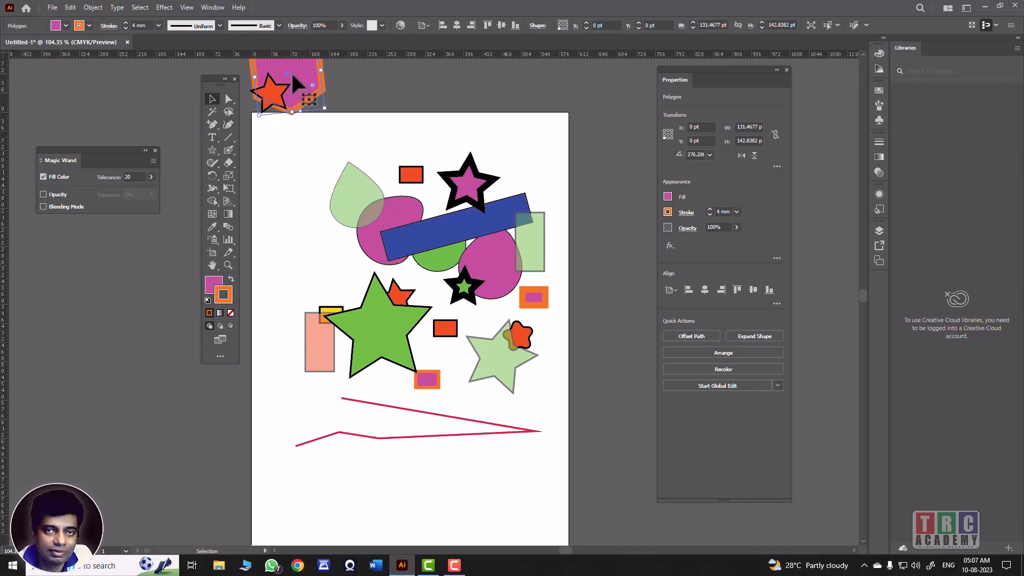
scroll(400, 125, "down", 2)
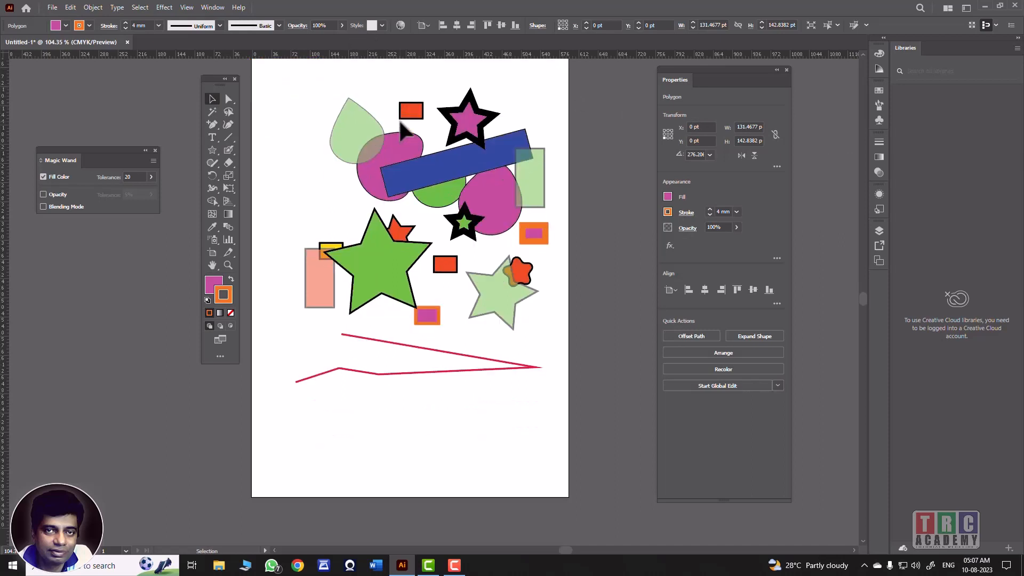
scroll(400, 121, "up", 2)
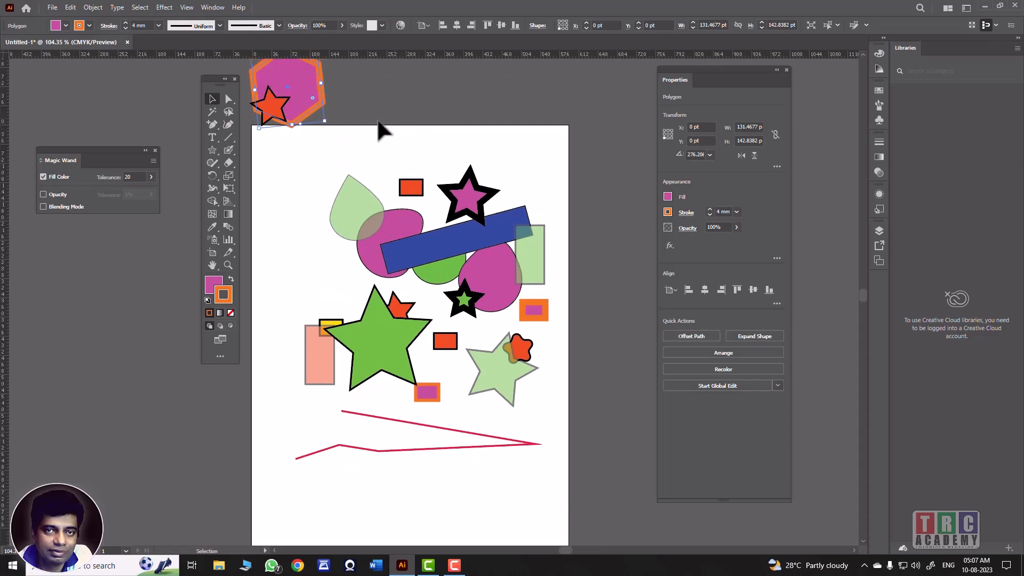
Create a new portrait A4 document, 595.28 x 841.89 pt, in CMYK colour
left_click(52, 7)
left_click(59, 17)
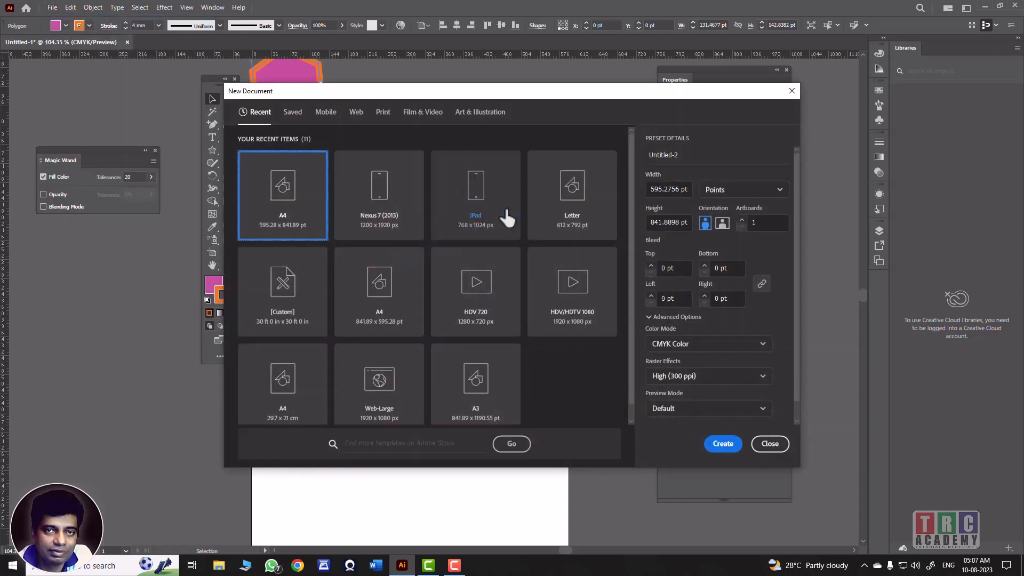
left_click(717, 436)
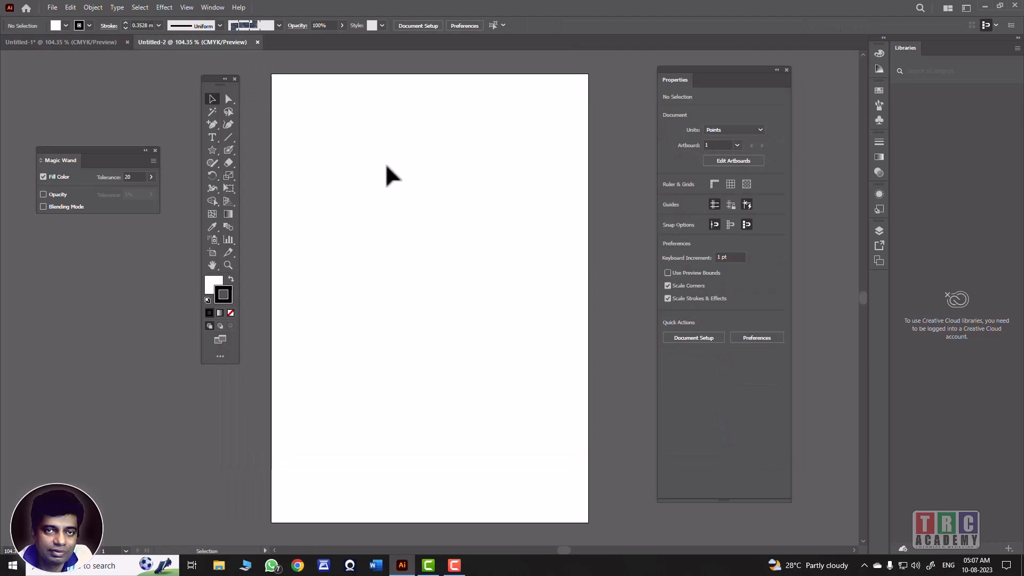
Draw a five-pointed star about 111 x 106 pt in the artboard's upper middle and fill it with red EF0044
left_click(212, 151)
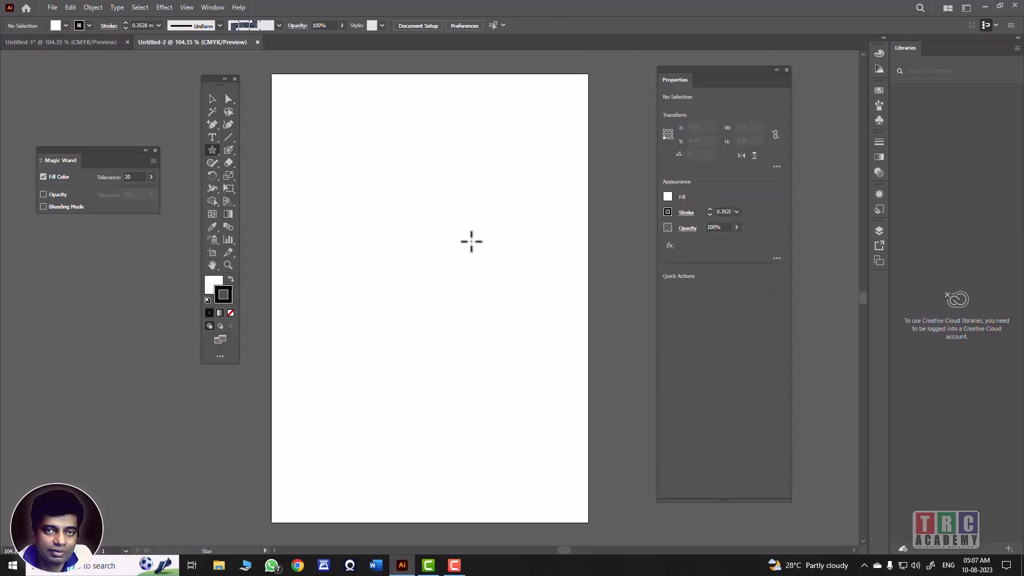
left_click_drag(418, 251, 440, 274)
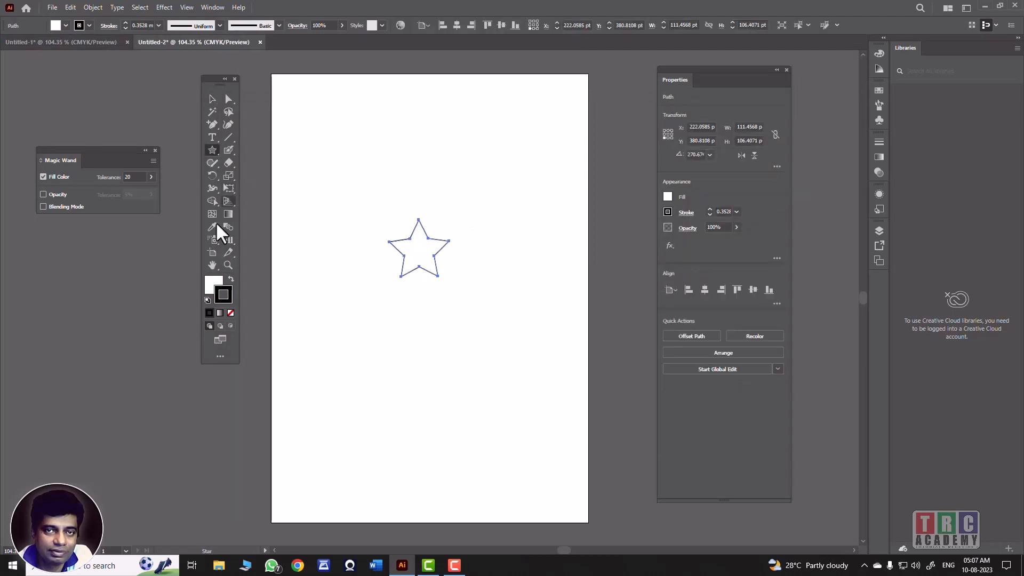
double_click(214, 285)
left_click(617, 297)
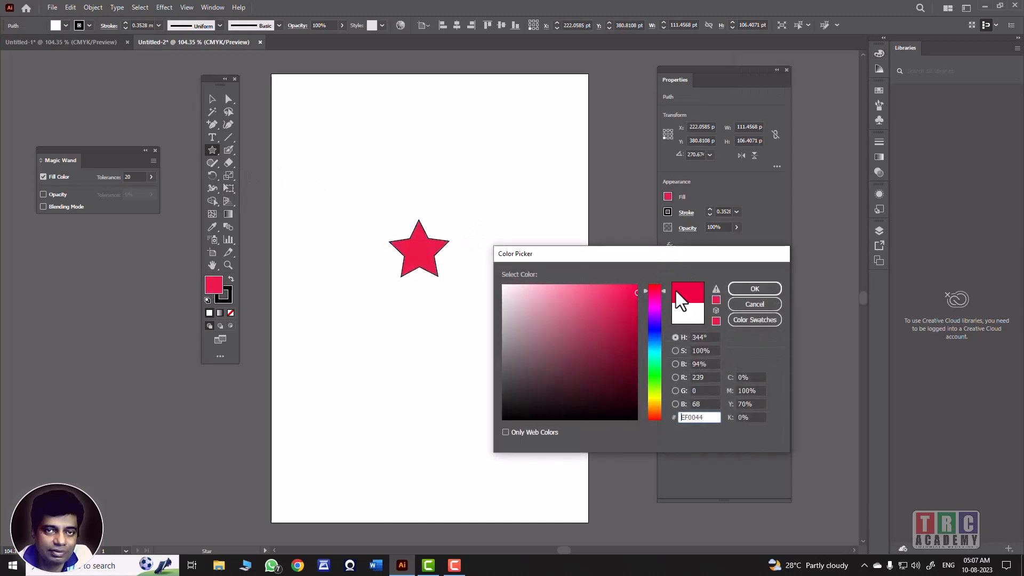
left_click(751, 289)
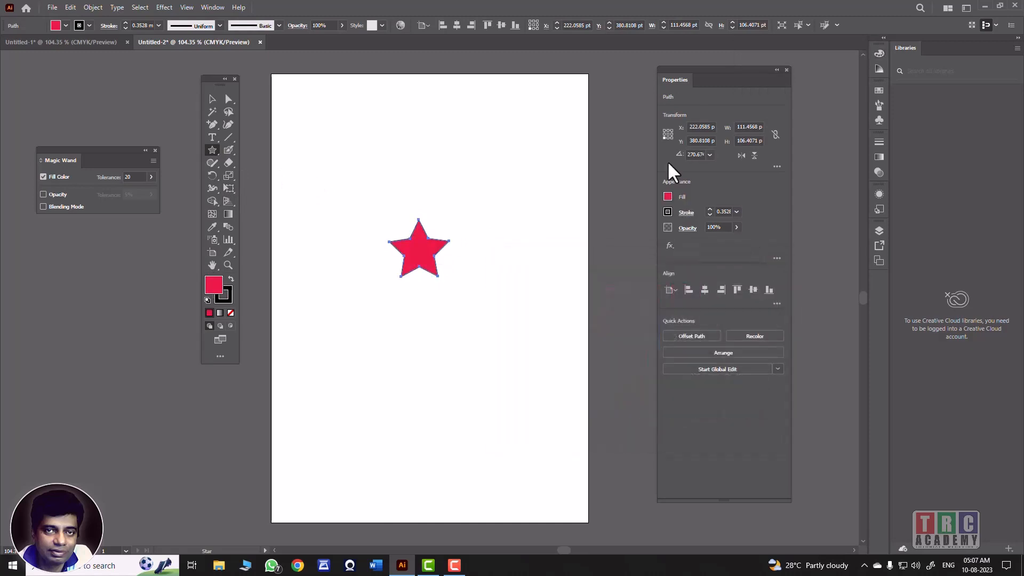
Set the new red star's position to X 0 pt, Y 0 pt
left_click(689, 127)
key("Tab")
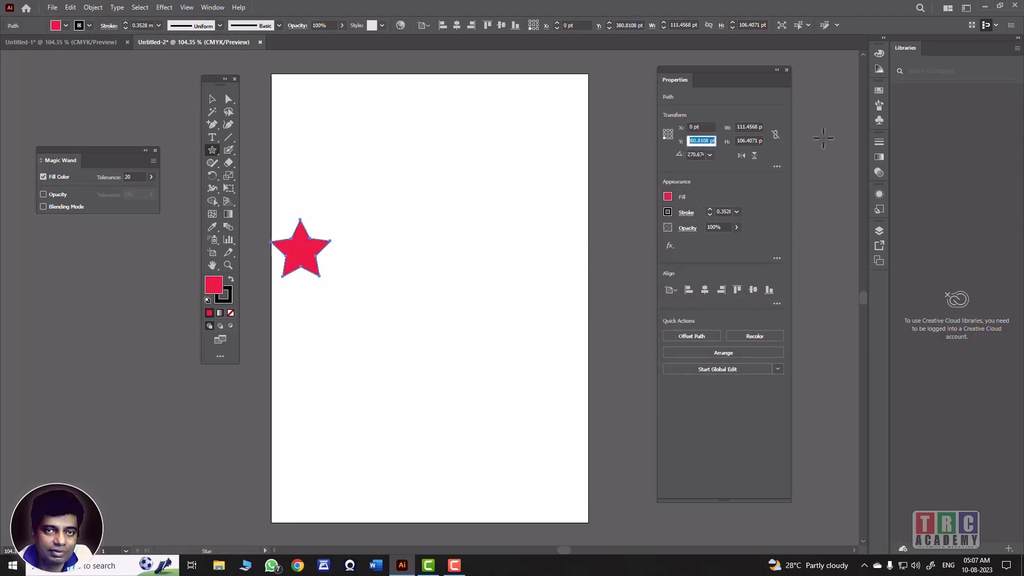
type("0")
key("Return")
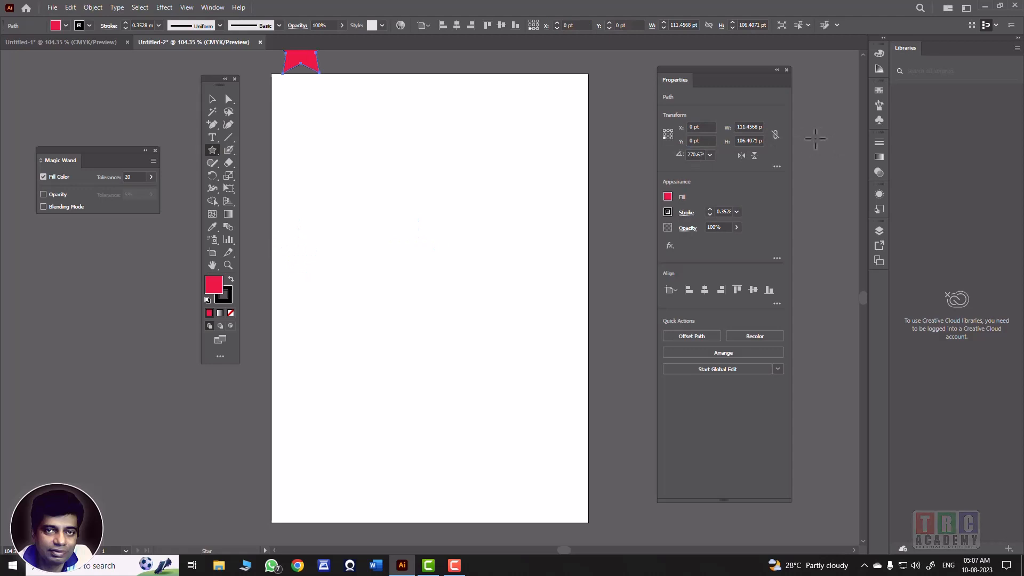
left_click_drag(865, 295, 863, 289)
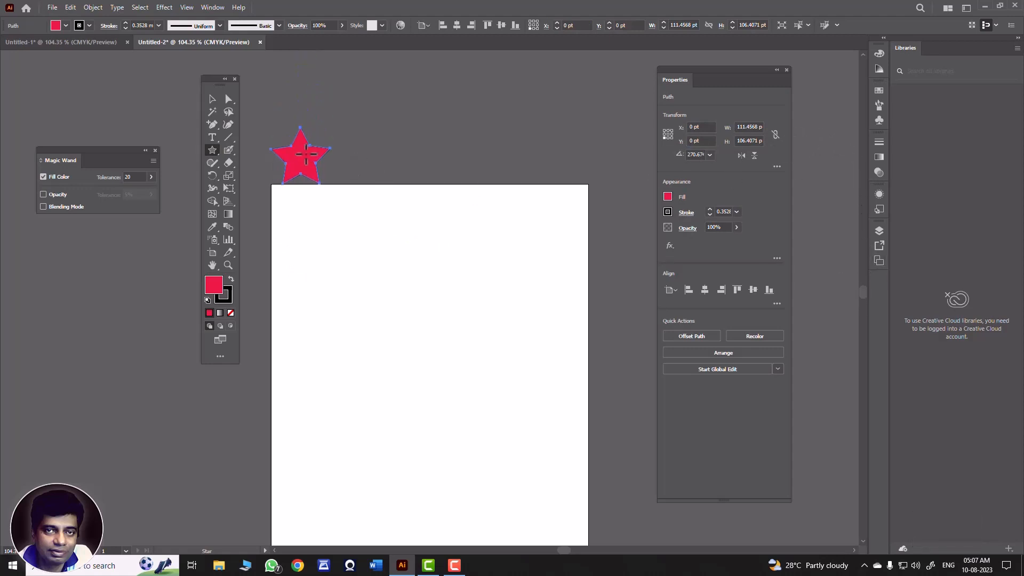
Move the red star by hand to about X -55 pt, Y 51 pt, centred over the artboard's upper-left corner
left_click(212, 99)
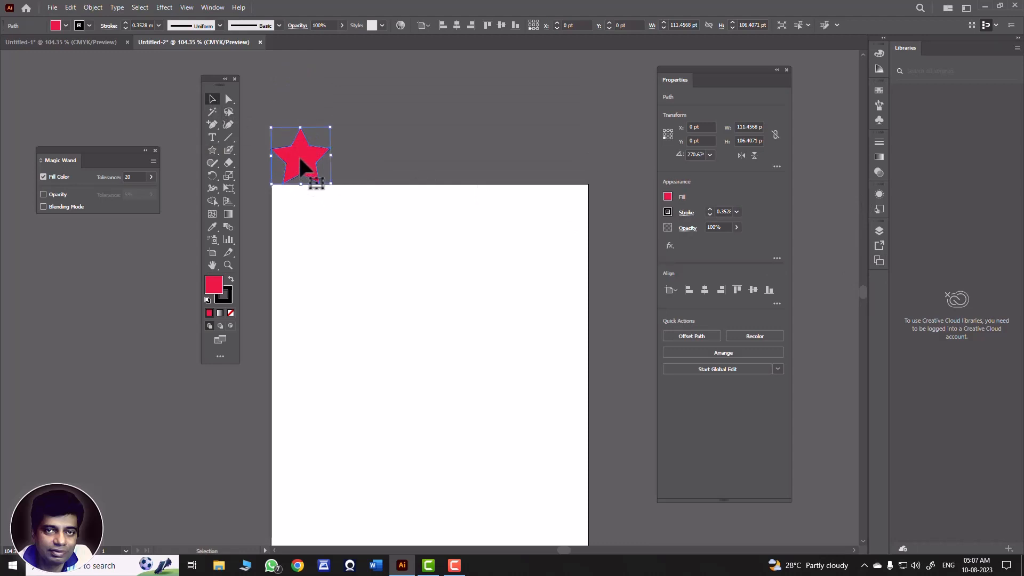
left_click_drag(302, 167, 273, 187)
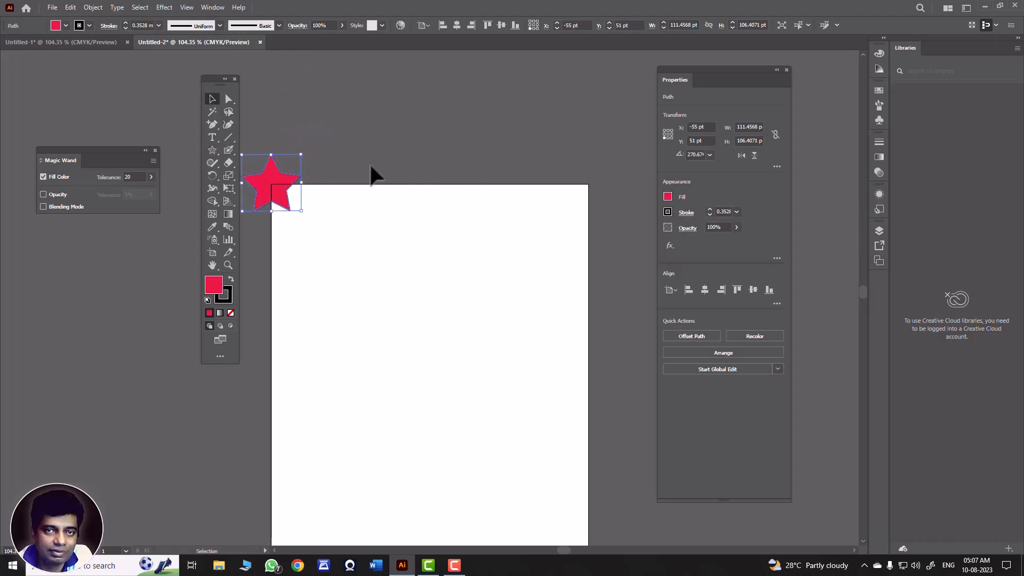
left_click(372, 171)
left_click(291, 192)
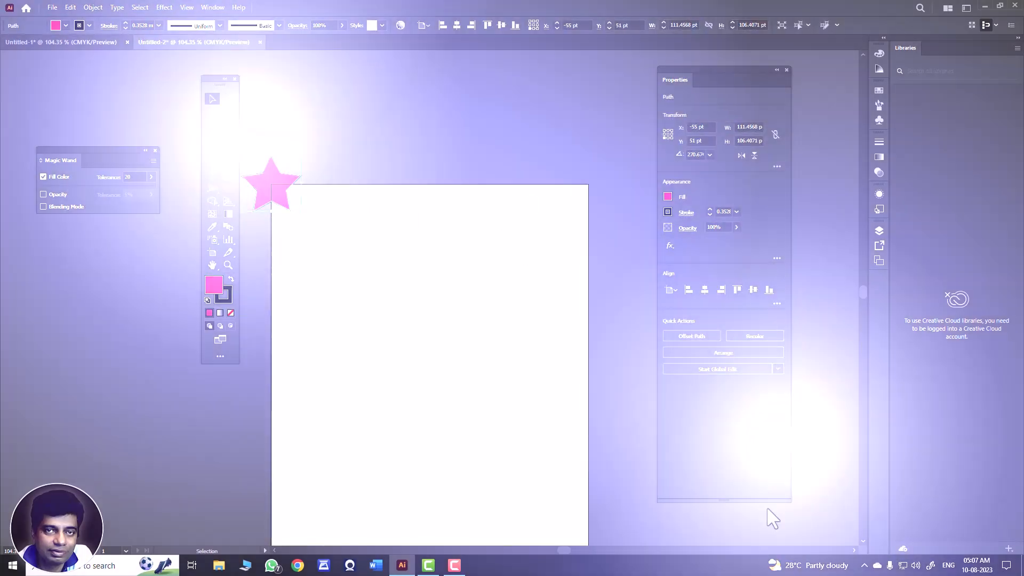